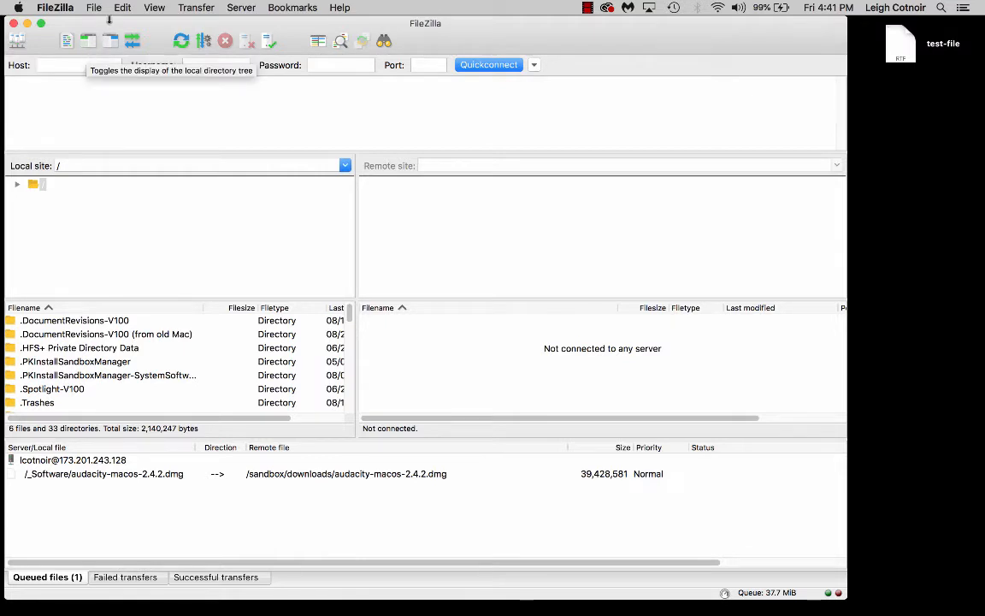
In the Site Manager, create a new site under My Sites named 'MAT Server MiraCosta College'
{"action": "left_click", "coordinate": [94, 8]}
{"action": "left_click", "coordinate": [115, 22]}
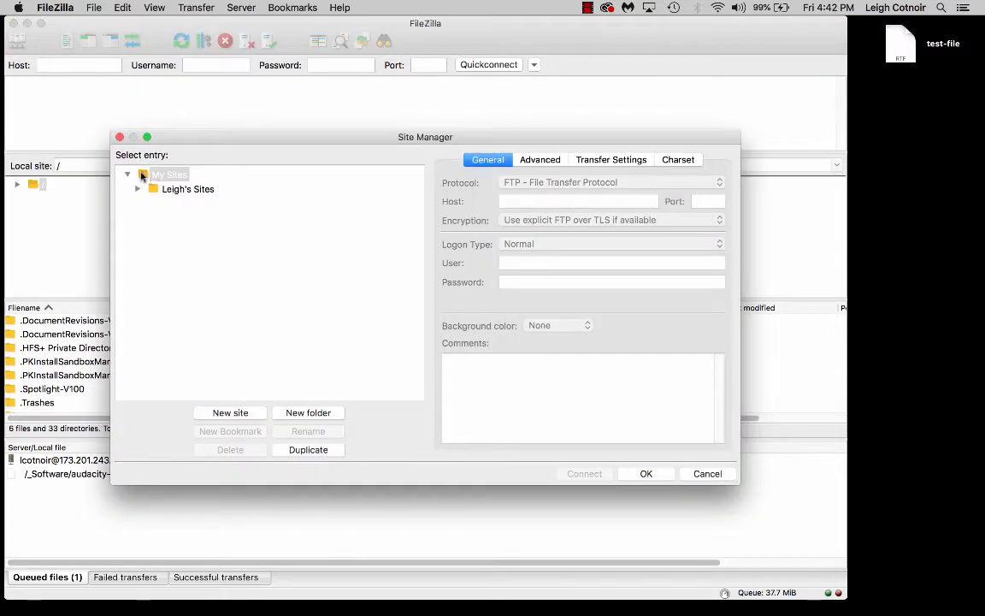
{"action": "left_click", "coordinate": [142, 176]}
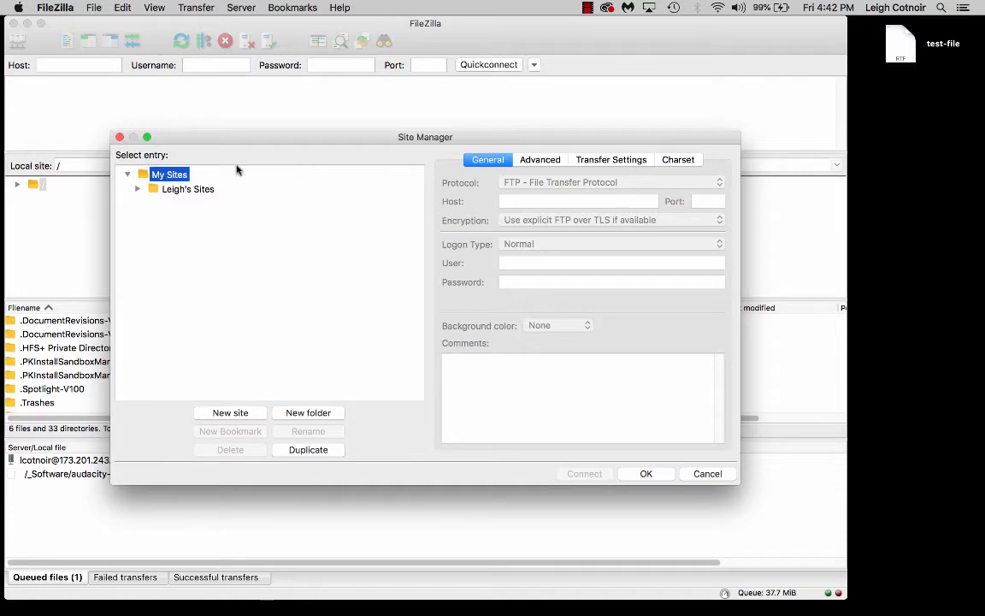
{"action": "left_click", "coordinate": [182, 192]}
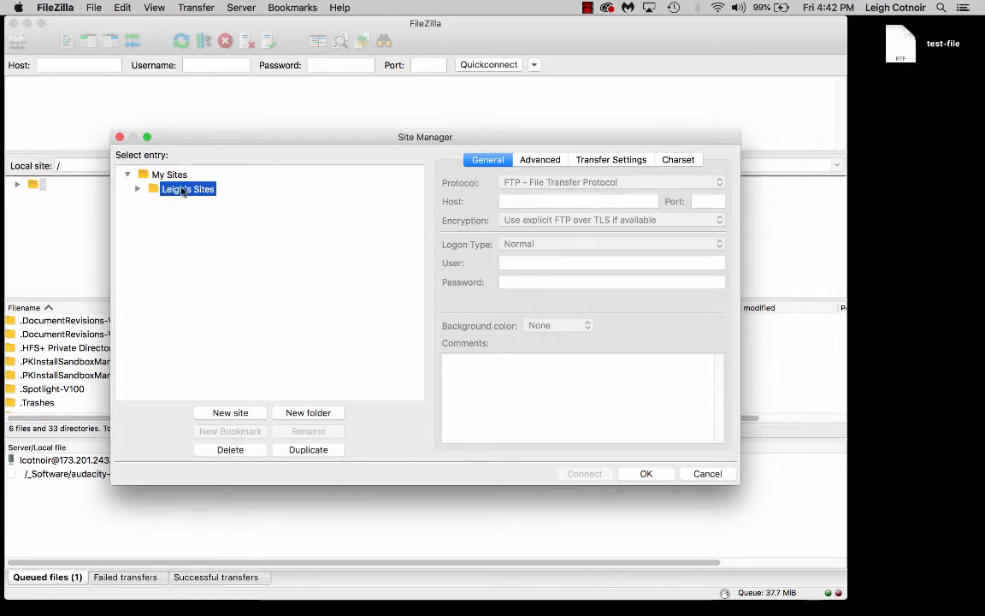
{"action": "left_click", "coordinate": [140, 177]}
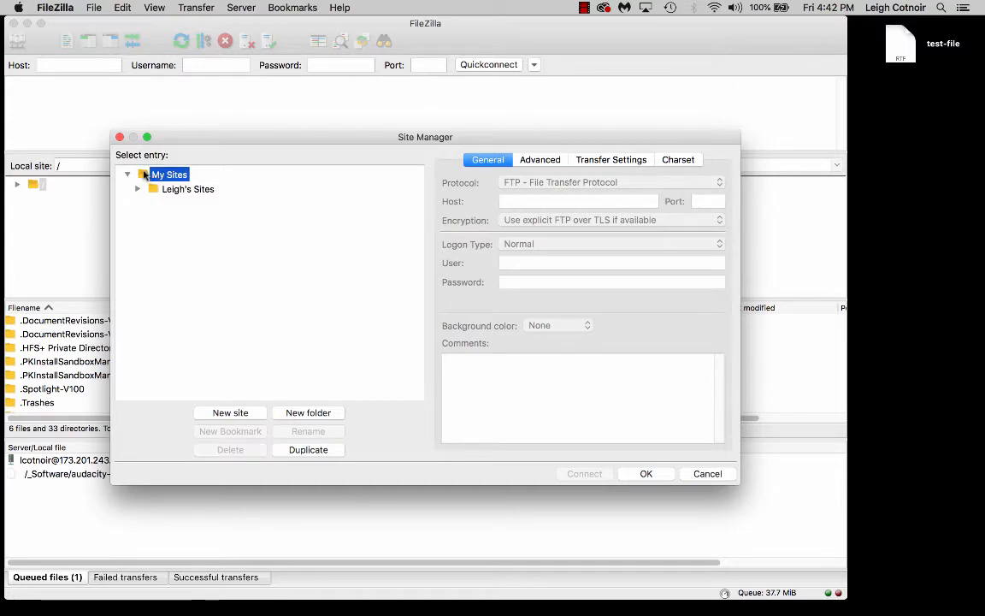
{"action": "left_click", "coordinate": [246, 415]}
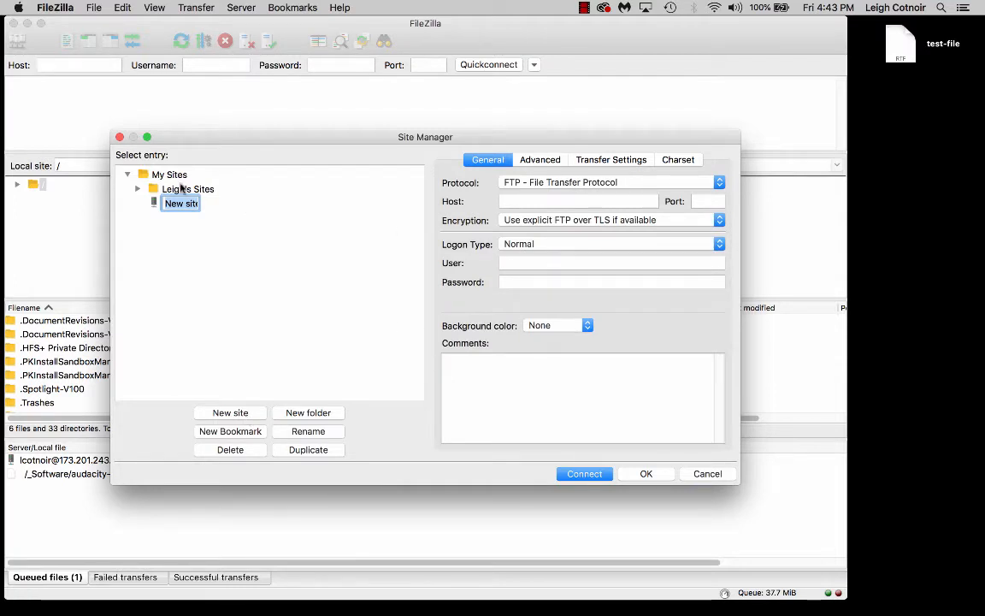
{"action": "type", "text": "MAT Ser"}
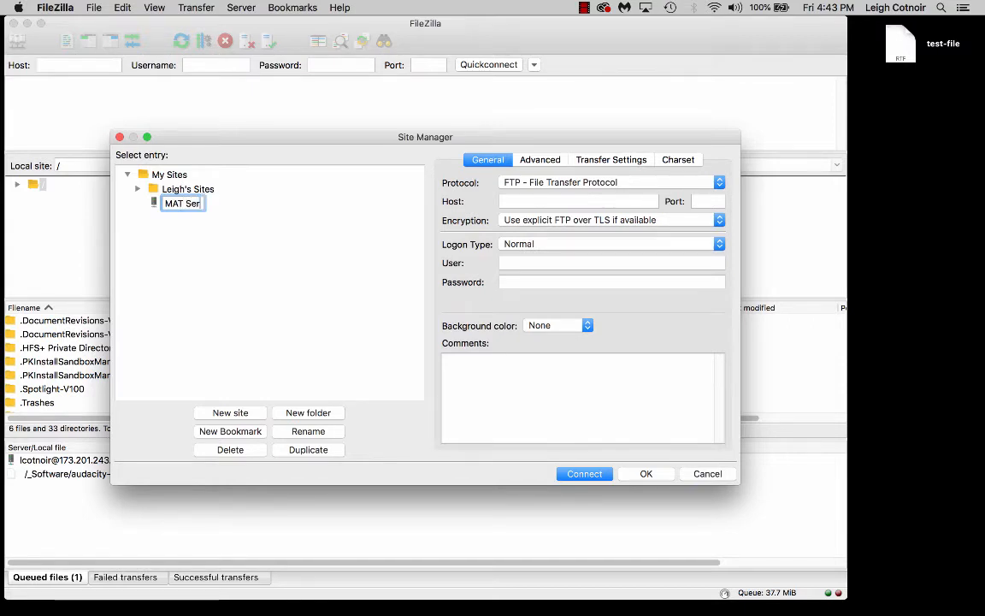
{"action": "type", "text": "ver Mira"}
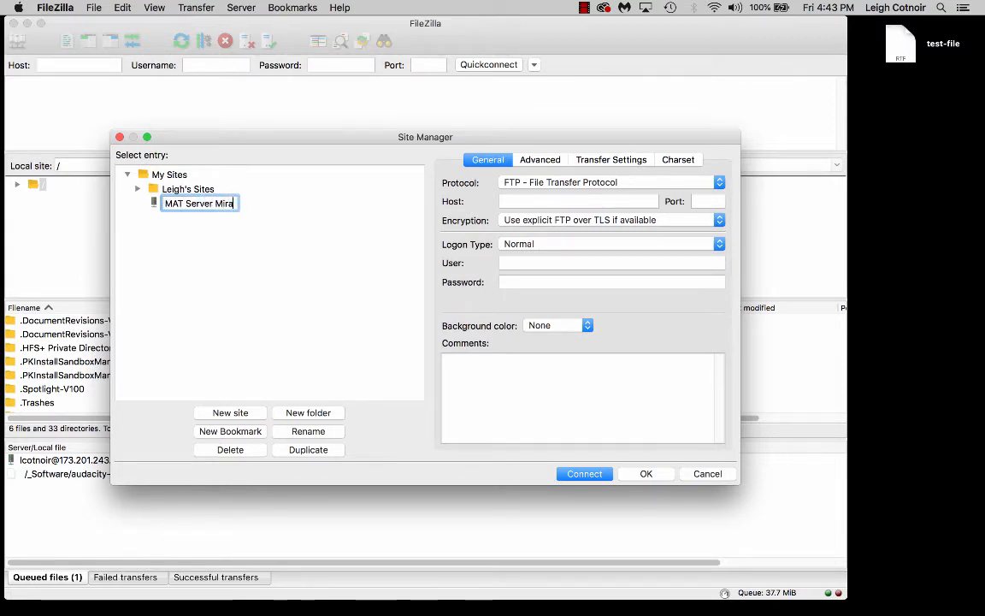
{"action": "type", "text": "Costa College"}
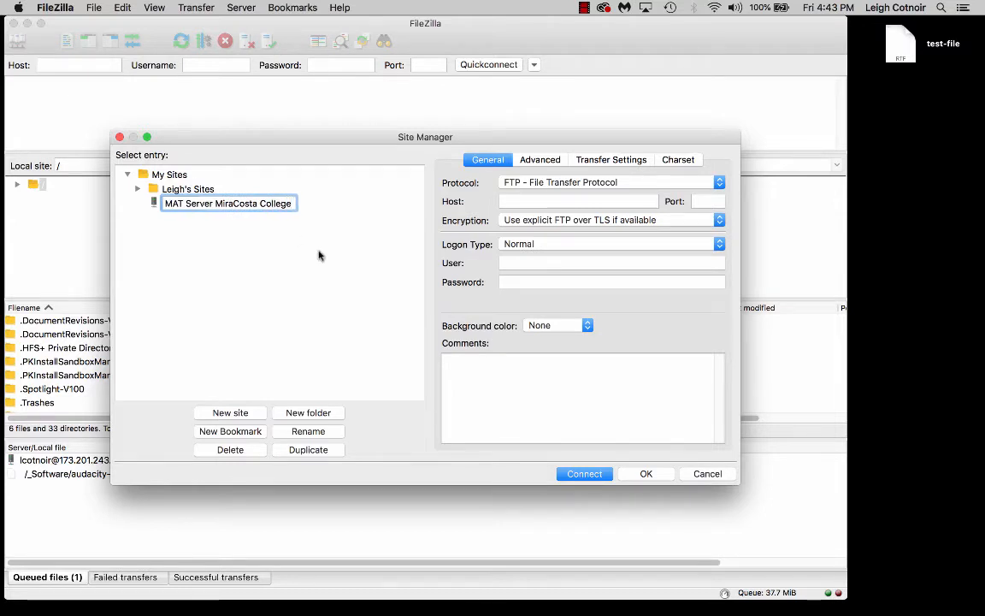
{"action": "key", "text": "Return"}
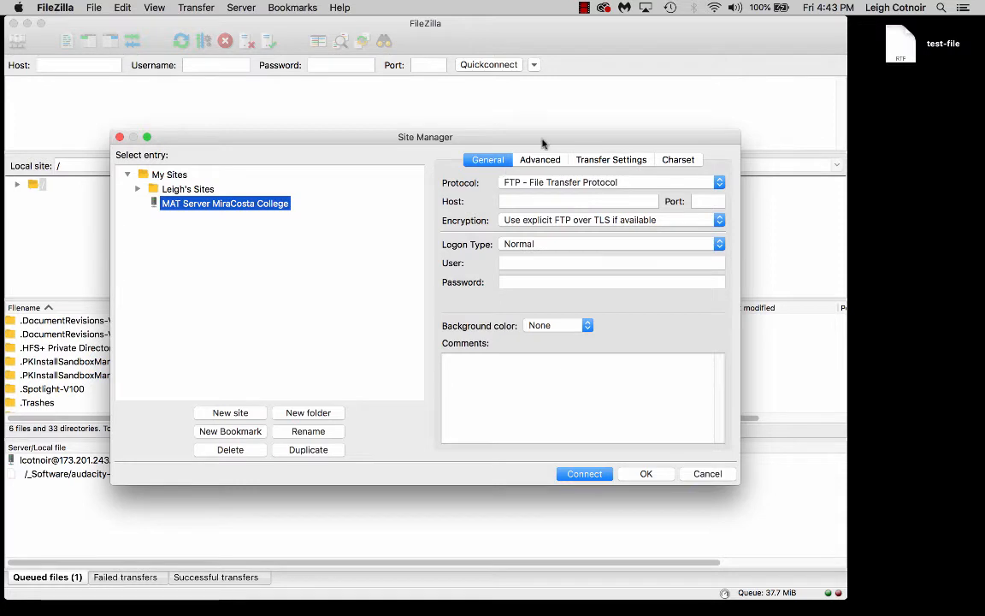
Set the site's protocol to SFTP, host to mat.miracosta.edu and port to 22
{"action": "left_click_drag", "start_coordinate": [541, 143], "coordinate": [541, 126]}
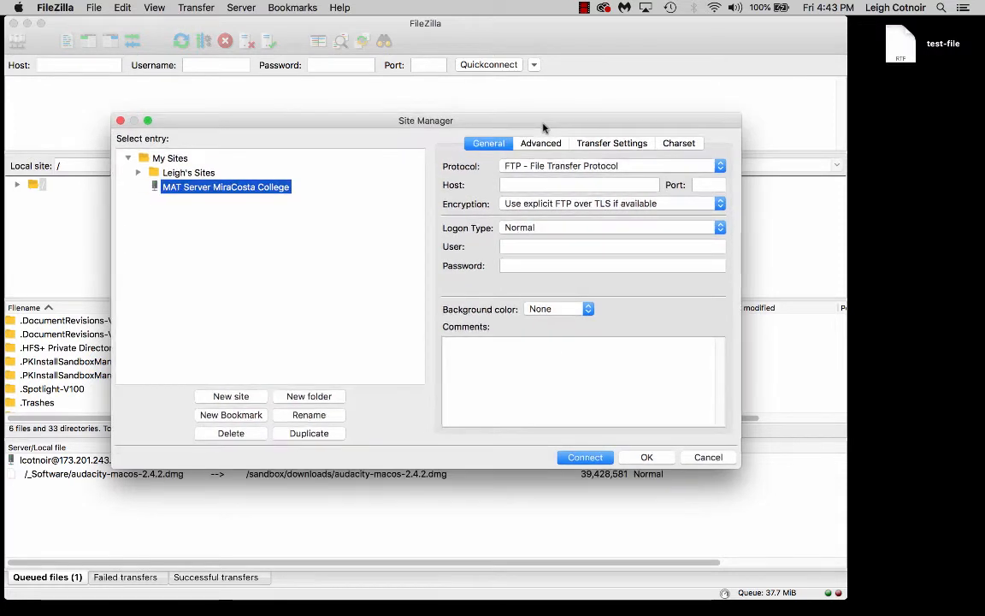
{"action": "left_click", "coordinate": [571, 167]}
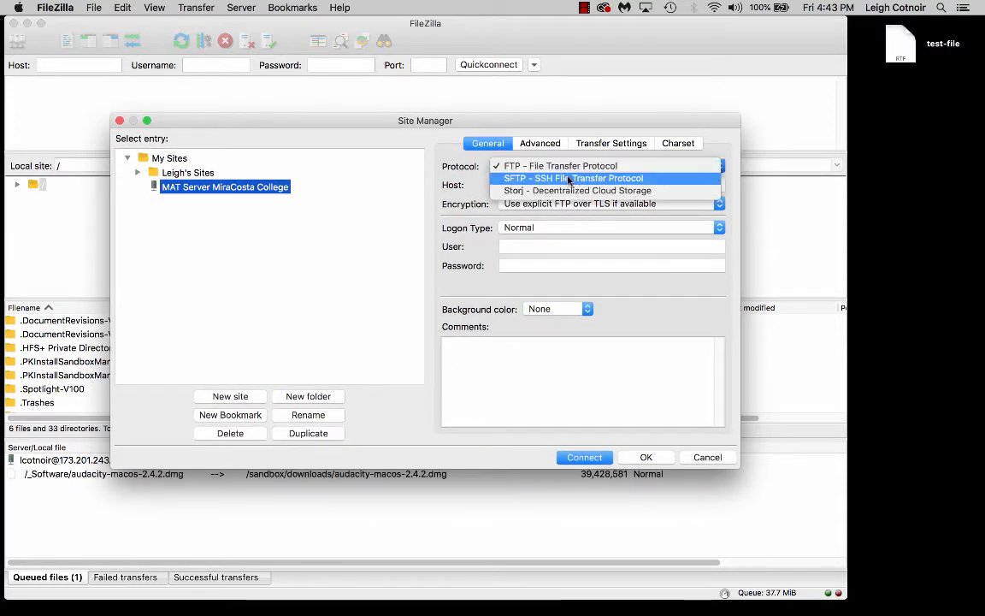
{"action": "left_click", "coordinate": [510, 179]}
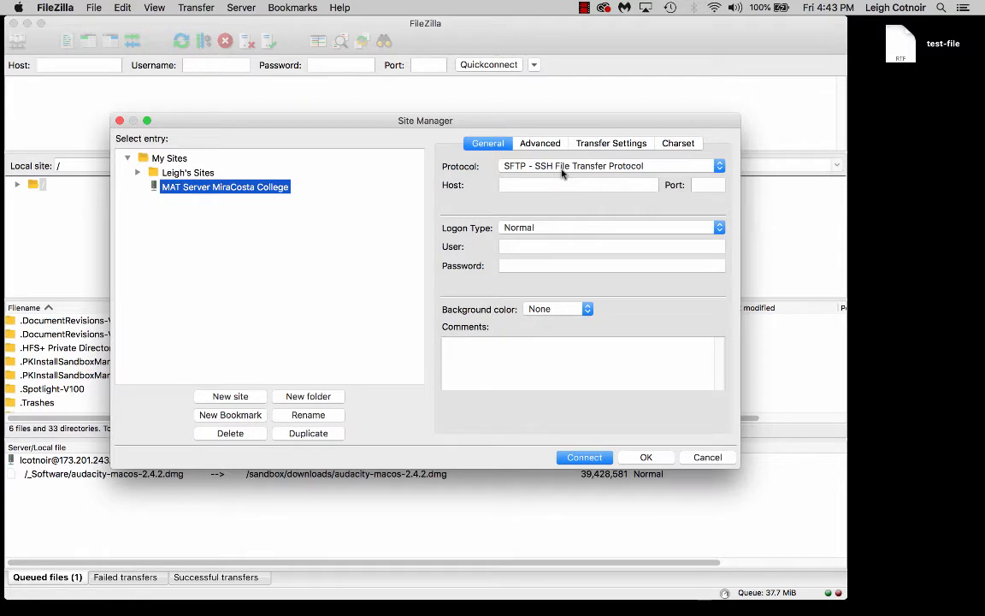
{"action": "left_click", "coordinate": [529, 183]}
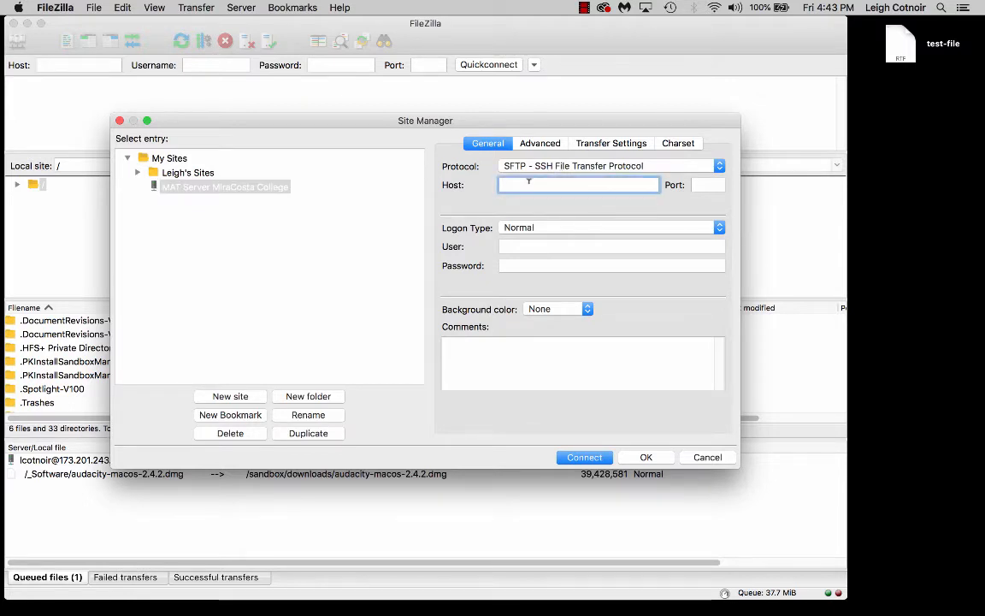
{"action": "type", "text": "mat.miraco"}
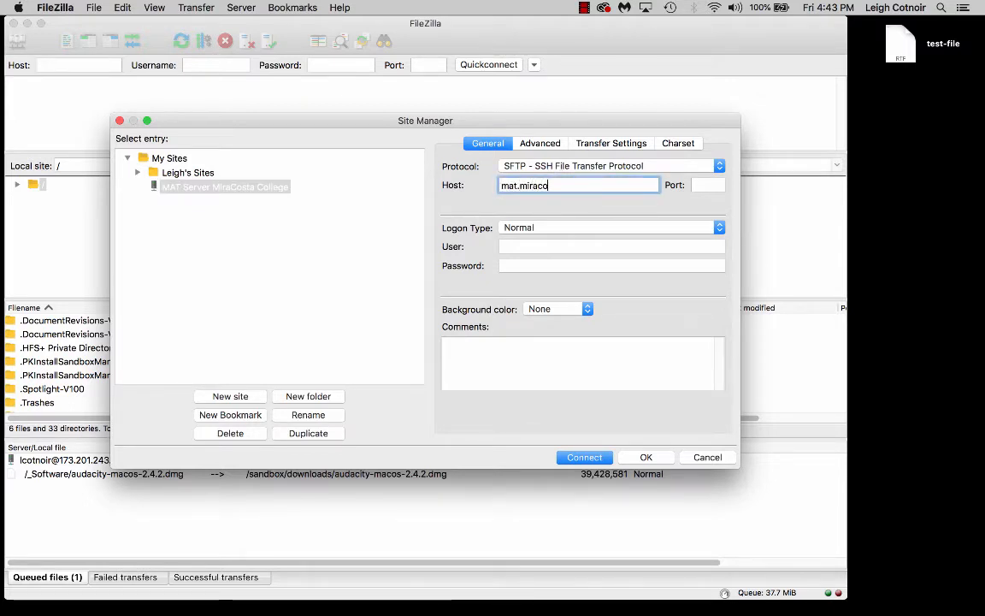
{"action": "type", "text": "sta.edu"}
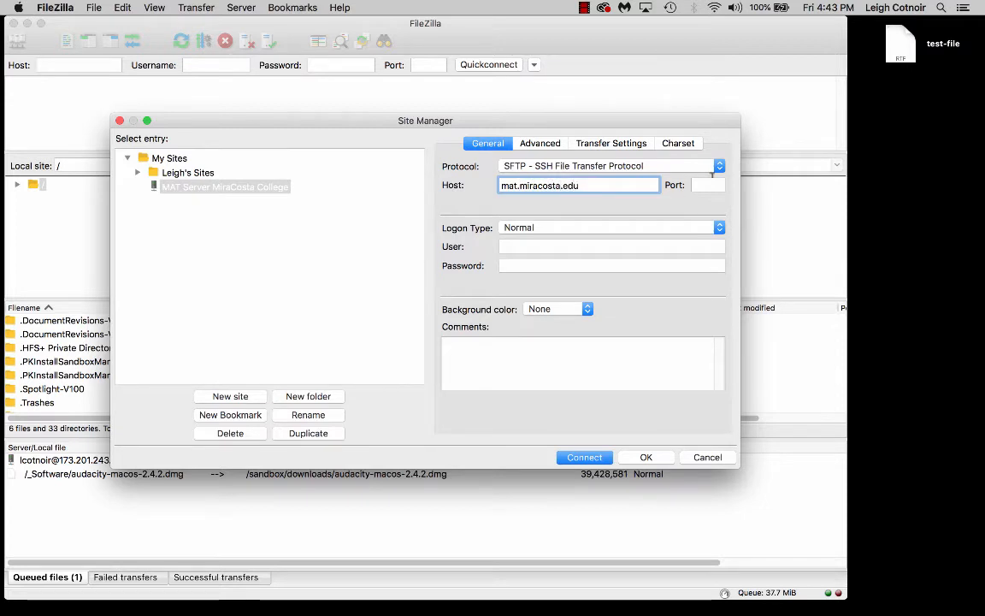
{"action": "left_click", "coordinate": [710, 181]}
{"action": "type", "text": "22"}
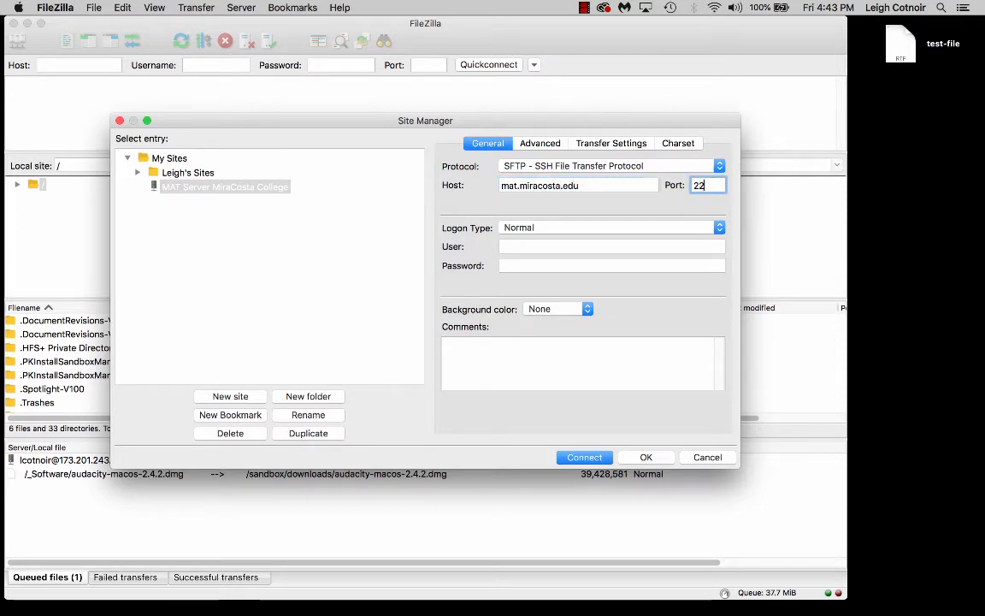
Use Normal logon with the account user name and password, then connect to the server
{"action": "left_click", "coordinate": [523, 228]}
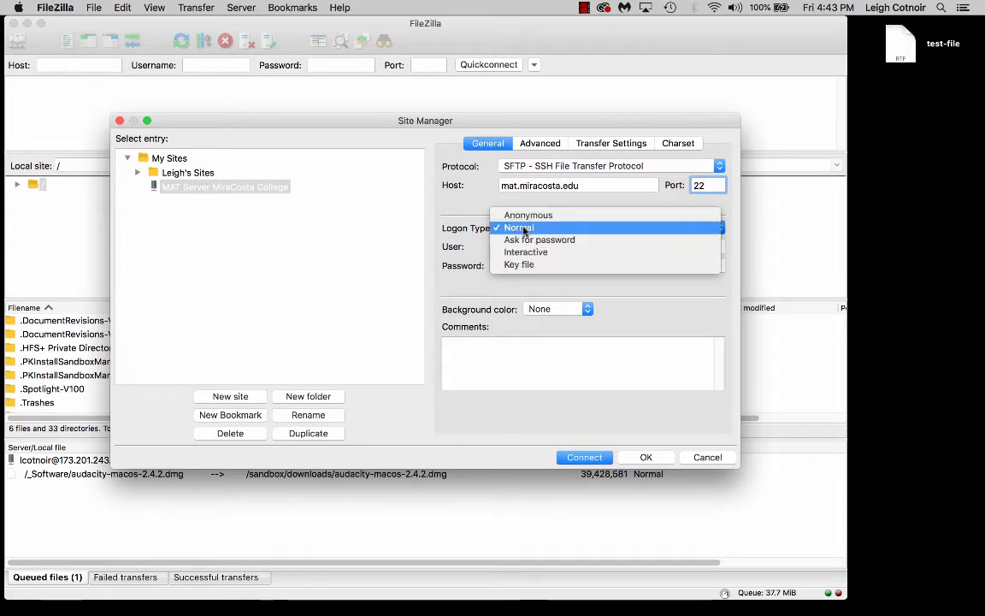
{"action": "left_click", "coordinate": [523, 229]}
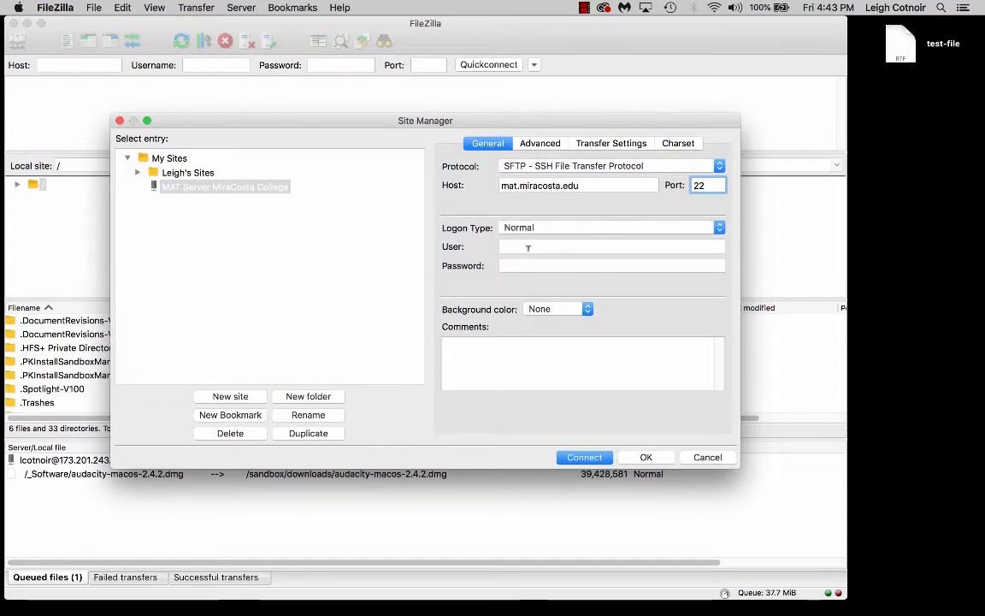
{"action": "left_click", "coordinate": [523, 246]}
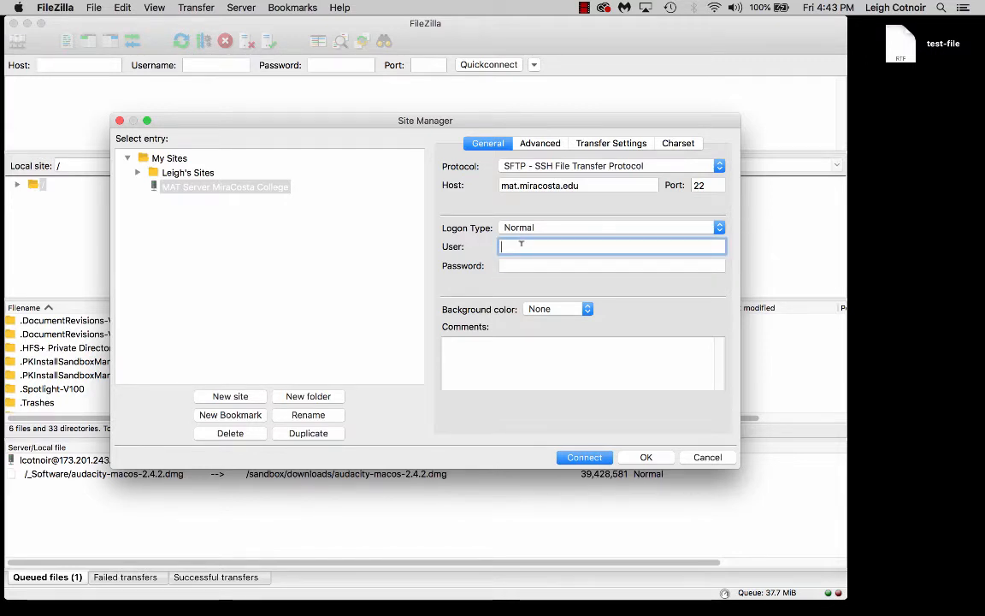
{"action": "type", "text": "lcotnoir"}
{"action": "left_click", "coordinate": [513, 267]}
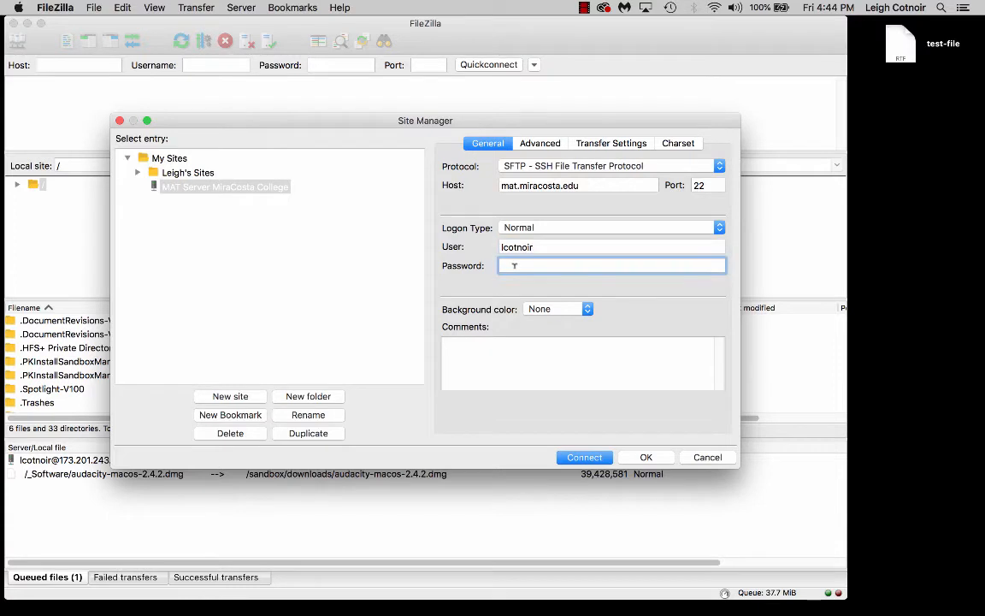
{"action": "type", "text": "••••••••••••••••"}
{"action": "left_click", "coordinate": [571, 460]}
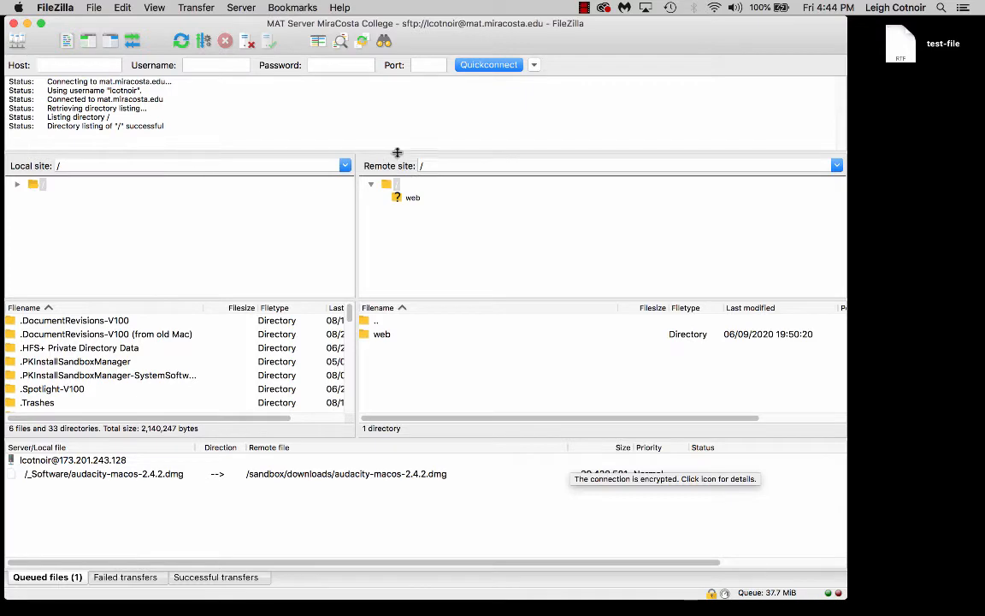
Resize the message log pane and select its six status lines to review the connection
{"action": "left_click_drag", "start_coordinate": [397, 152], "coordinate": [398, 183]}
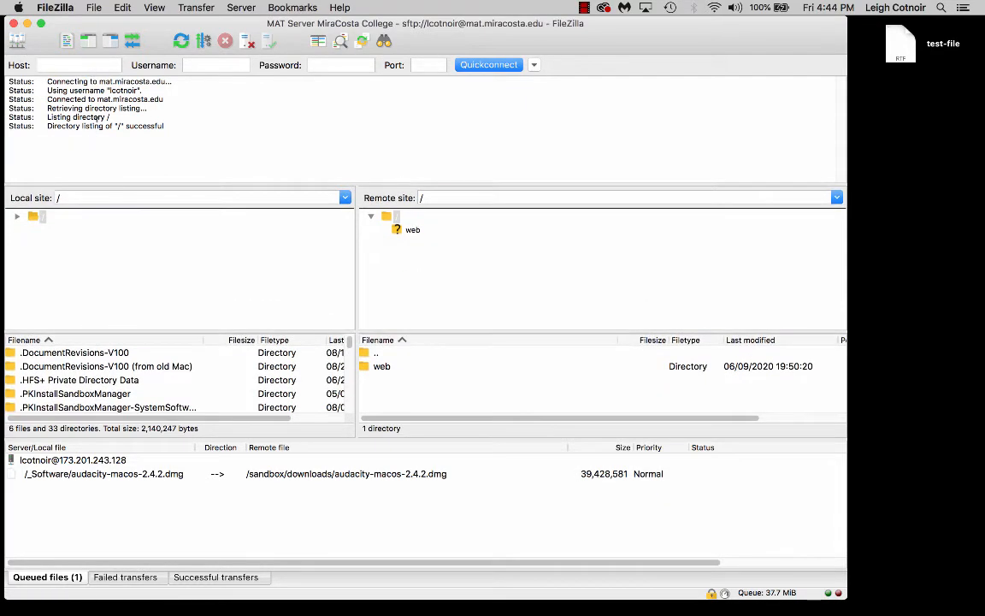
{"action": "key", "text": "super+a"}
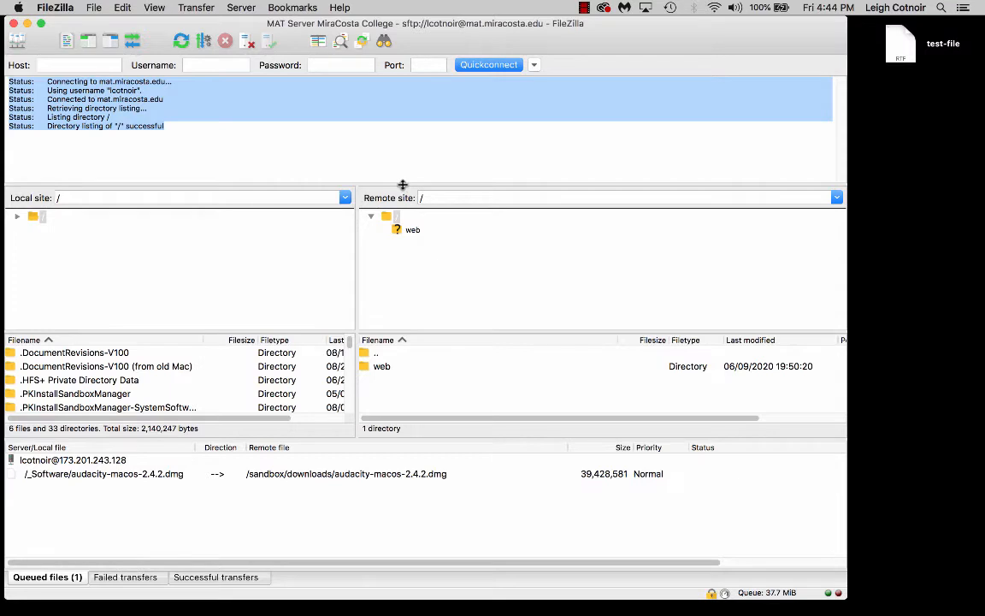
{"action": "left_click_drag", "start_coordinate": [402, 184], "coordinate": [401, 159]}
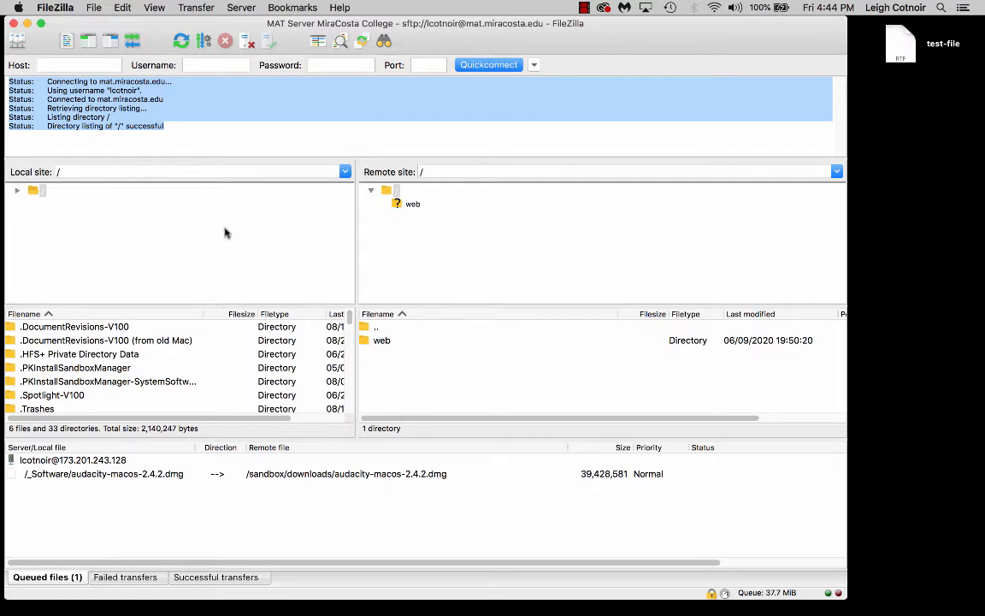
{"action": "left_click", "coordinate": [203, 128]}
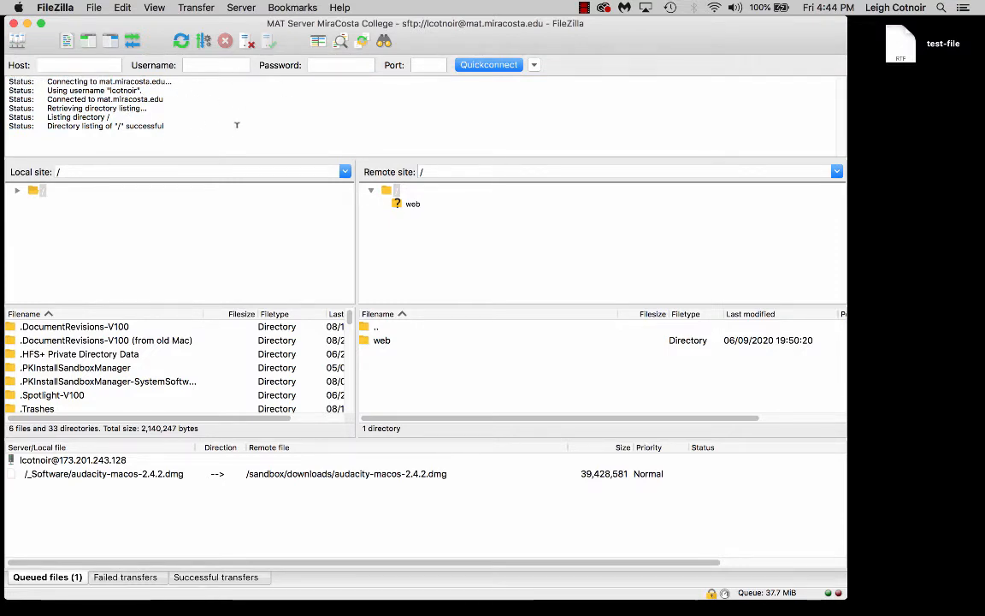
{"action": "left_click_drag", "start_coordinate": [162, 128], "coordinate": [154, 67]}
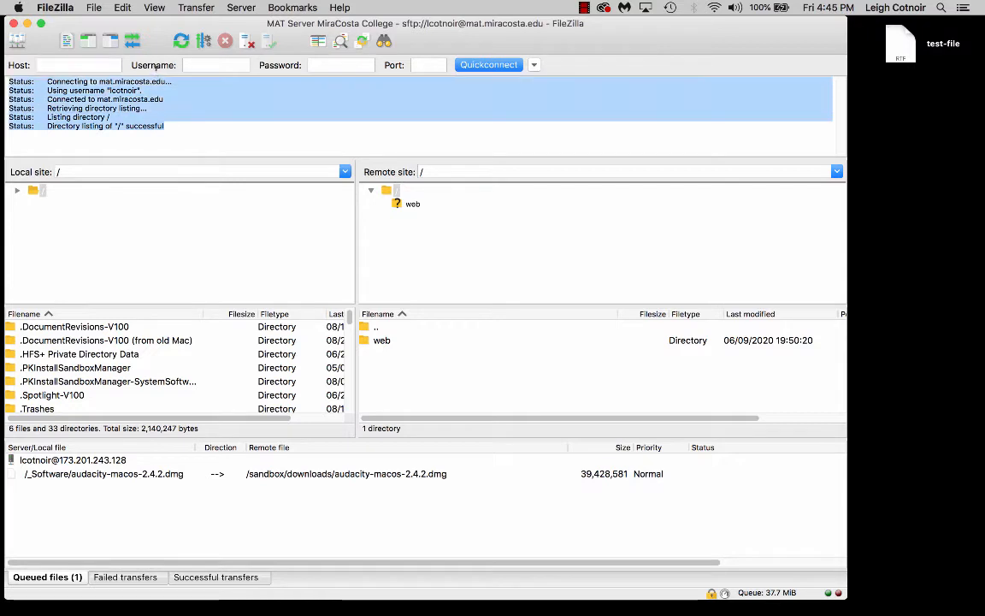
{"action": "left_click", "coordinate": [196, 250]}
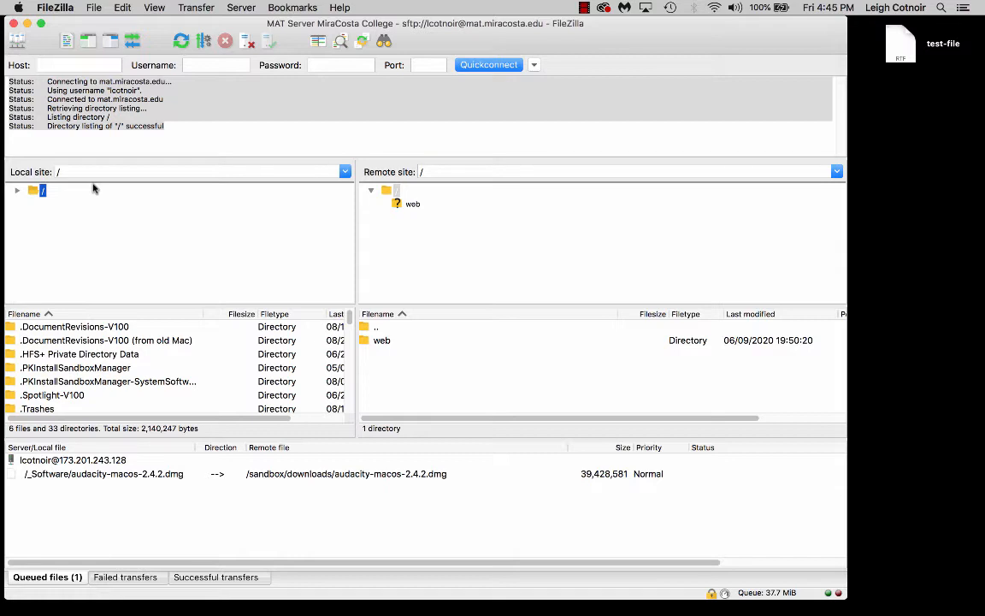
In the local tree, expand the root and Users folders and open the home folder
{"action": "left_click", "coordinate": [17, 190]}
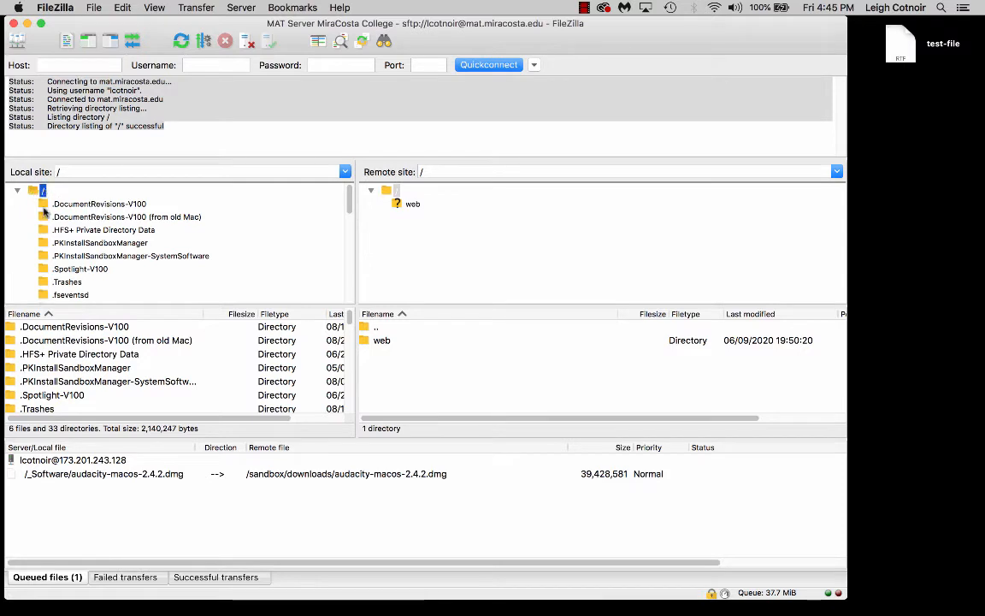
{"action": "scroll", "coordinate": [47, 239], "scroll_direction": "down", "scroll_amount": 3}
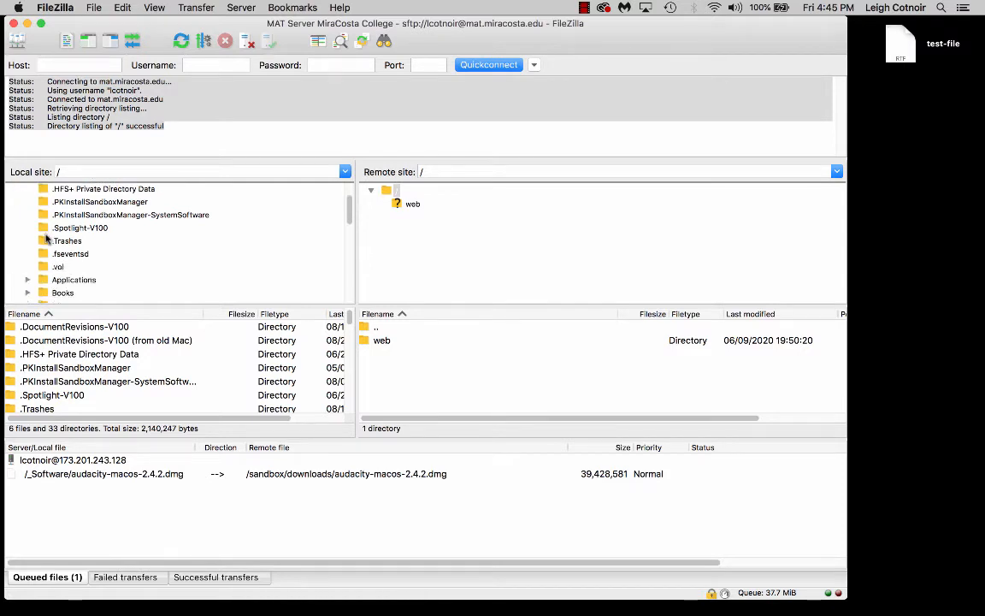
{"action": "scroll", "coordinate": [47, 239], "scroll_direction": "up", "scroll_amount": 3}
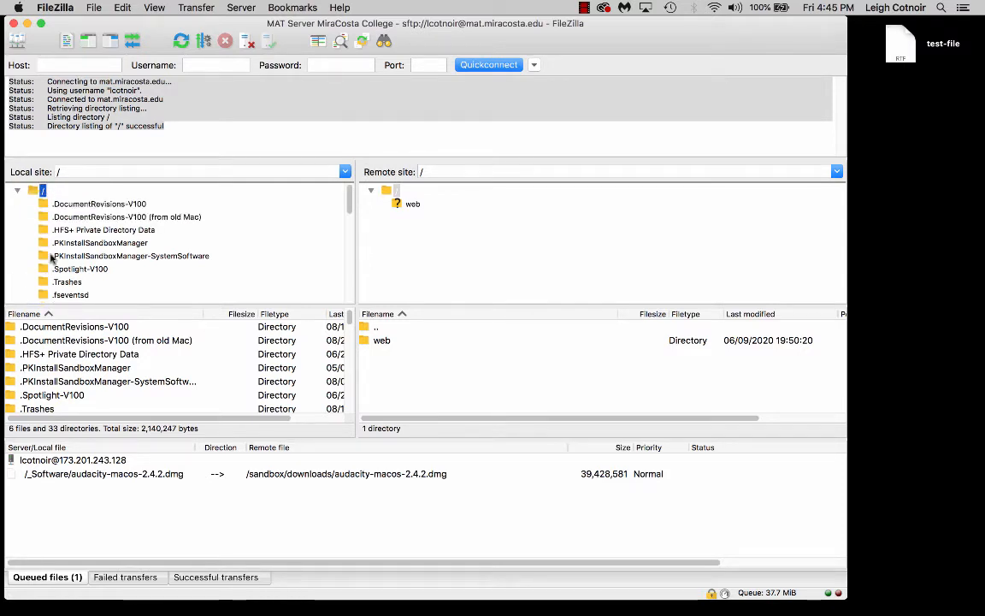
{"action": "scroll", "coordinate": [50, 258], "scroll_direction": "down", "scroll_amount": 6}
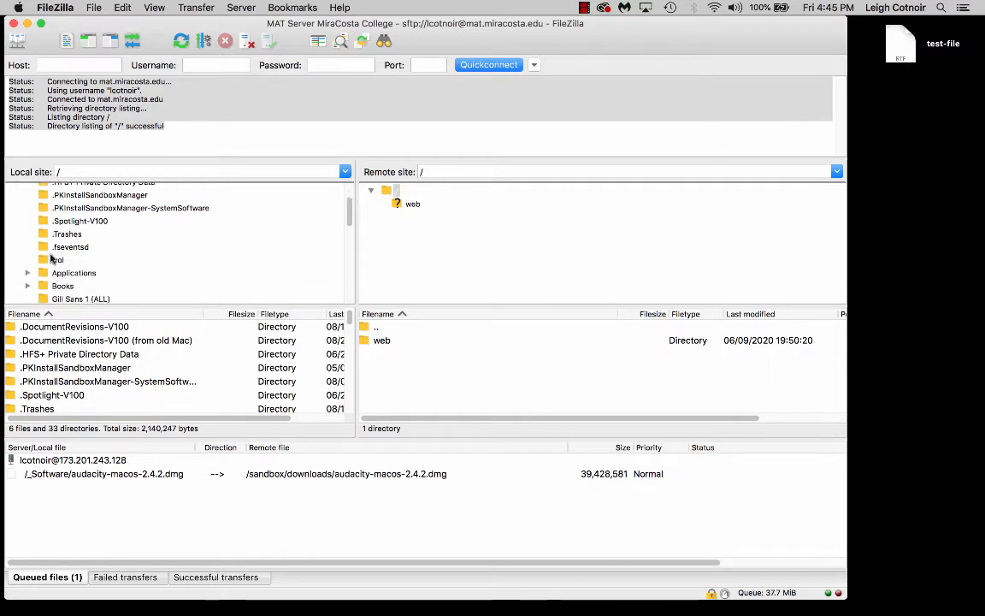
{"action": "scroll", "coordinate": [51, 262], "scroll_direction": "down", "scroll_amount": 5}
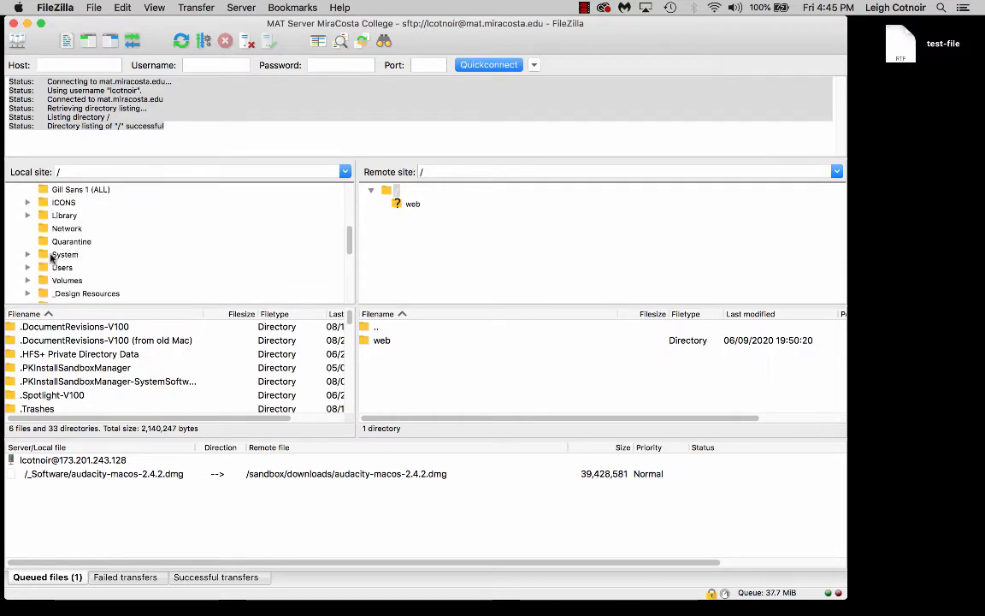
{"action": "left_click", "coordinate": [45, 247]}
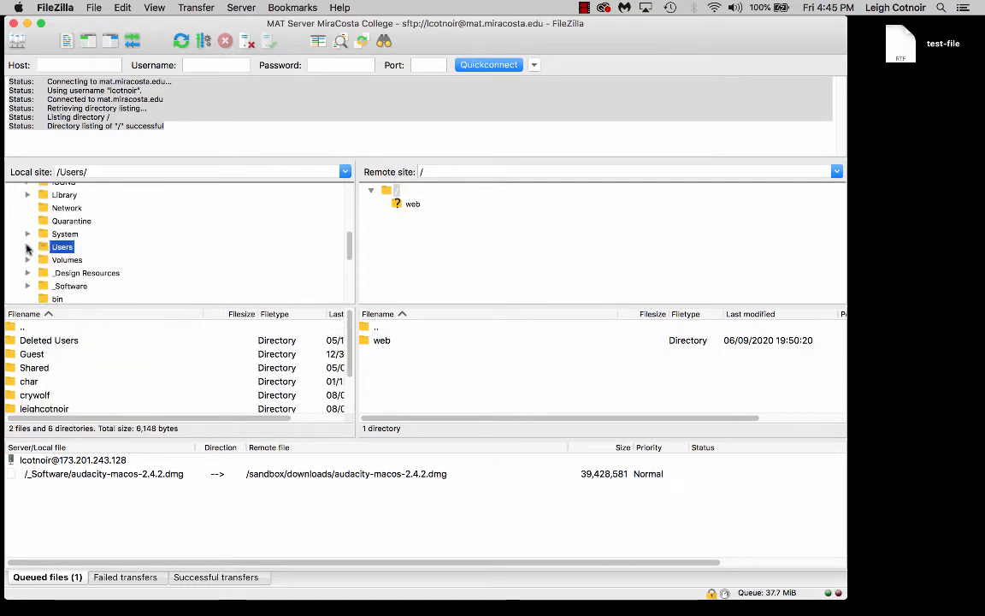
{"action": "left_click", "coordinate": [27, 247]}
{"action": "scroll", "coordinate": [79, 257], "scroll_direction": "down", "scroll_amount": 3}
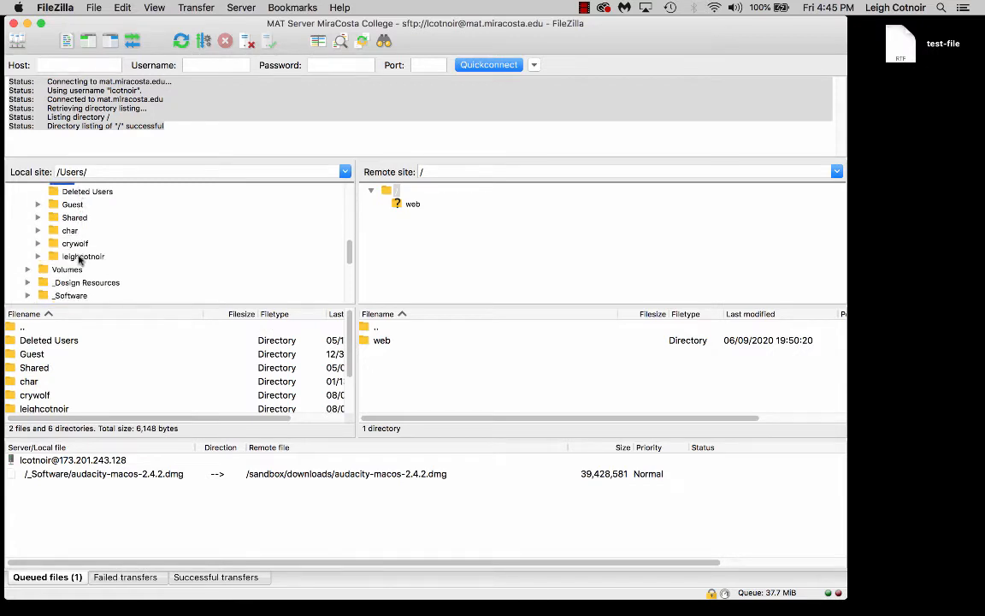
{"action": "left_click", "coordinate": [57, 257]}
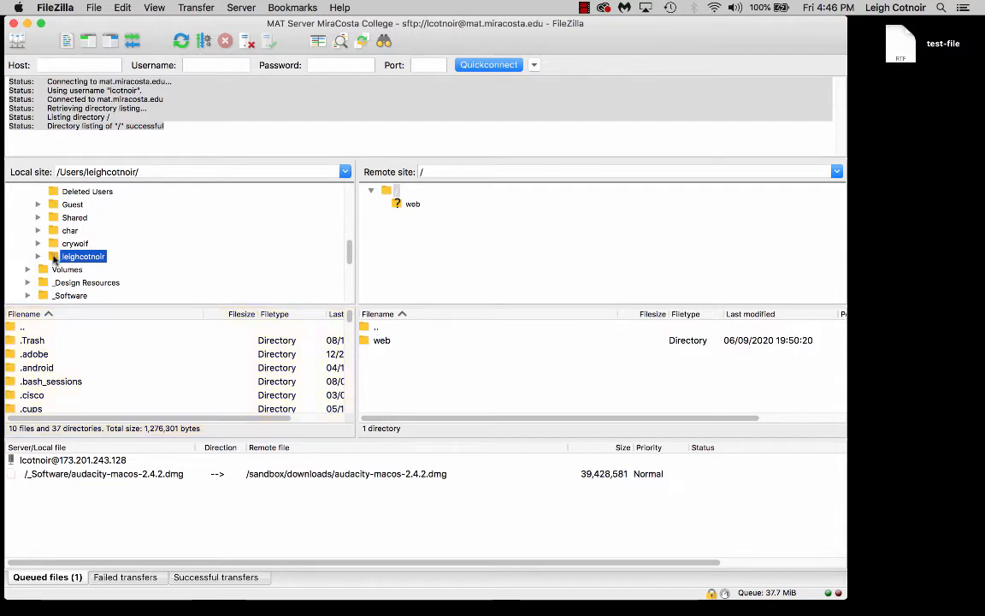
Expand the home folder and open its Desktop in the local file list
{"action": "scroll", "coordinate": [69, 255], "scroll_direction": "down", "scroll_amount": 3}
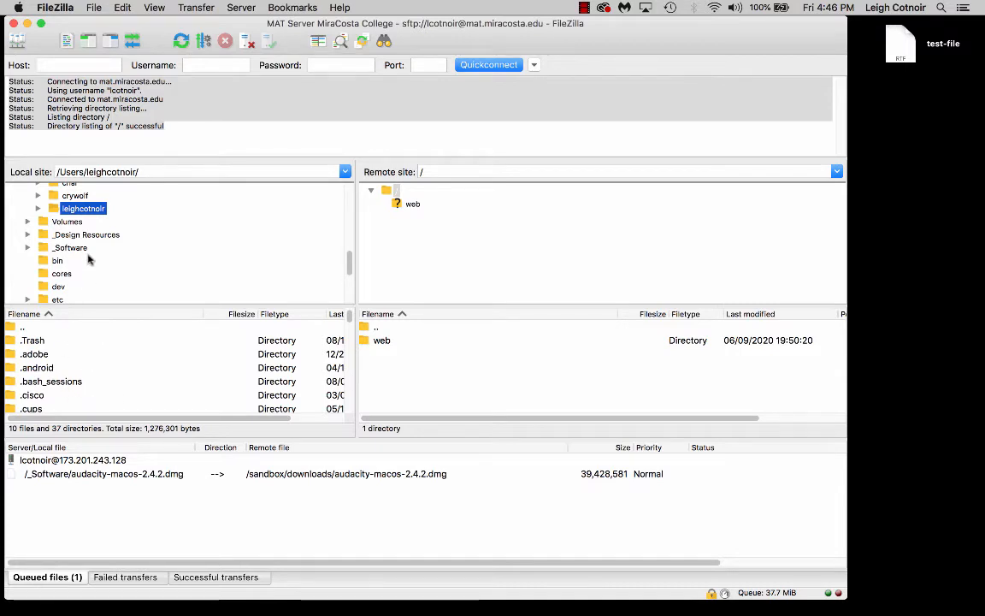
{"action": "left_click", "coordinate": [38, 209]}
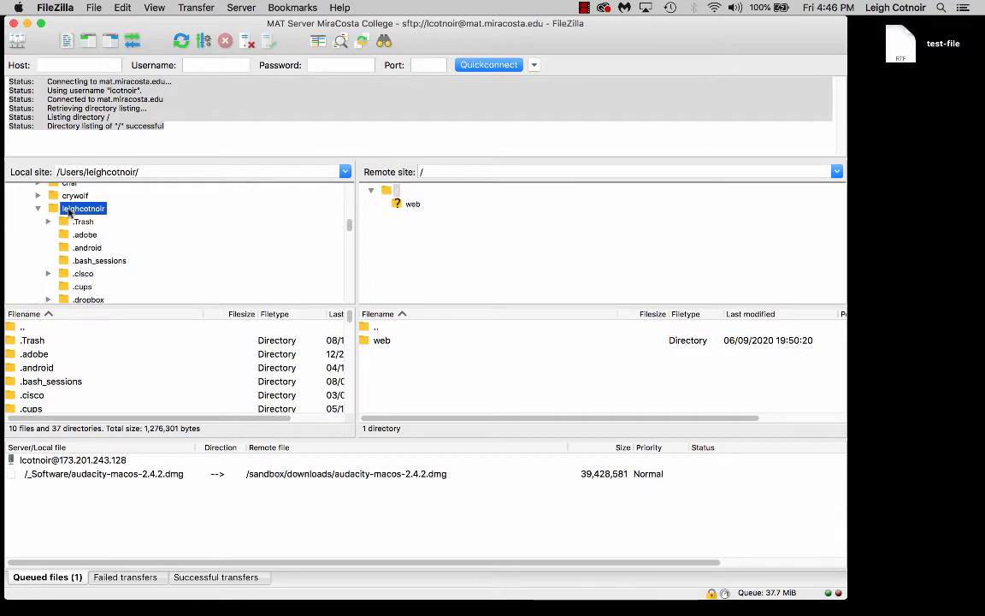
{"action": "scroll", "coordinate": [73, 214], "scroll_direction": "down", "scroll_amount": 1}
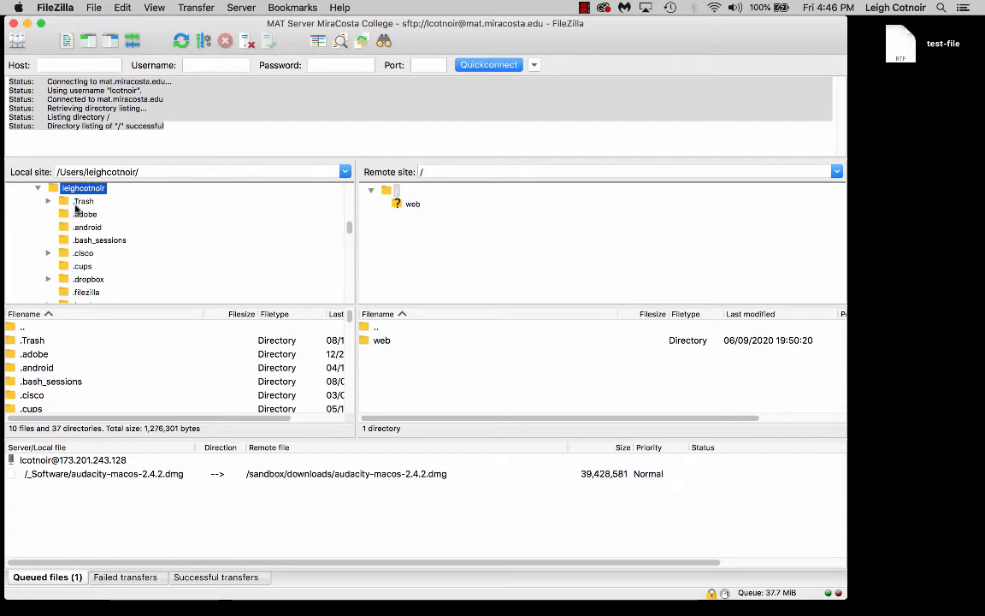
{"action": "scroll", "coordinate": [79, 257], "scroll_direction": "down", "scroll_amount": 3}
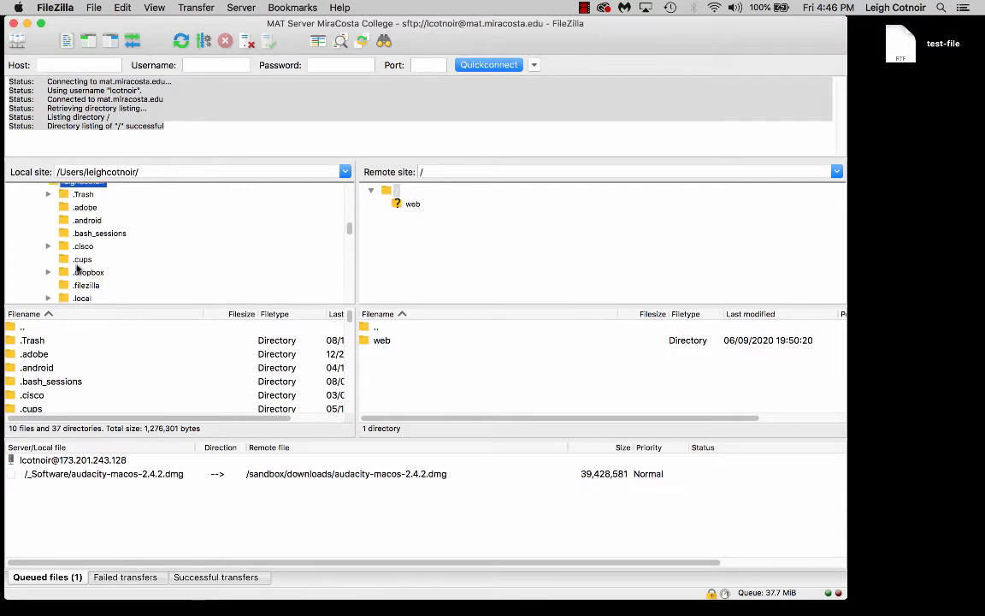
{"action": "scroll", "coordinate": [77, 268], "scroll_direction": "down", "scroll_amount": 5}
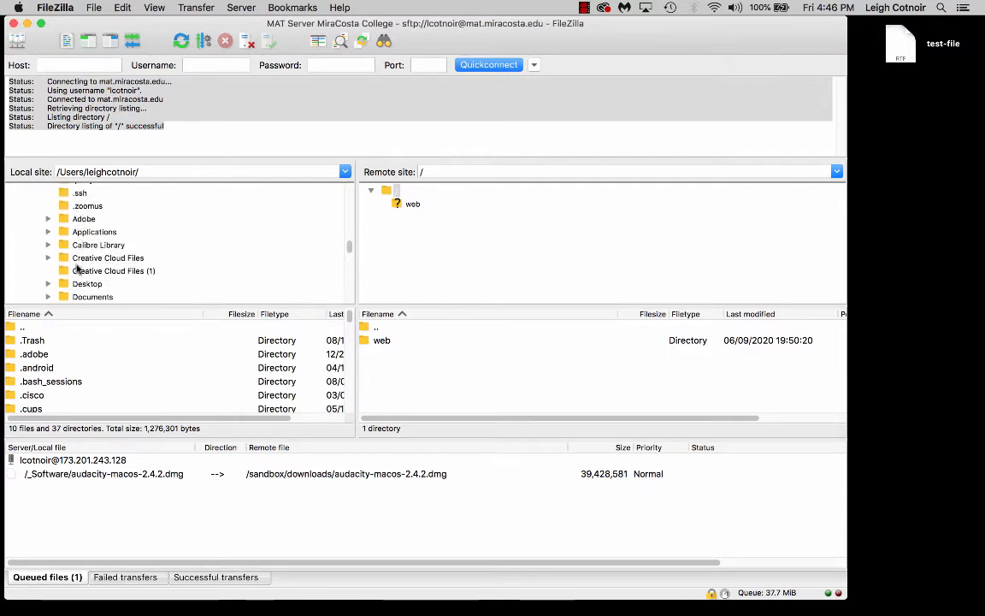
{"action": "scroll", "coordinate": [77, 268], "scroll_direction": "down", "scroll_amount": 5}
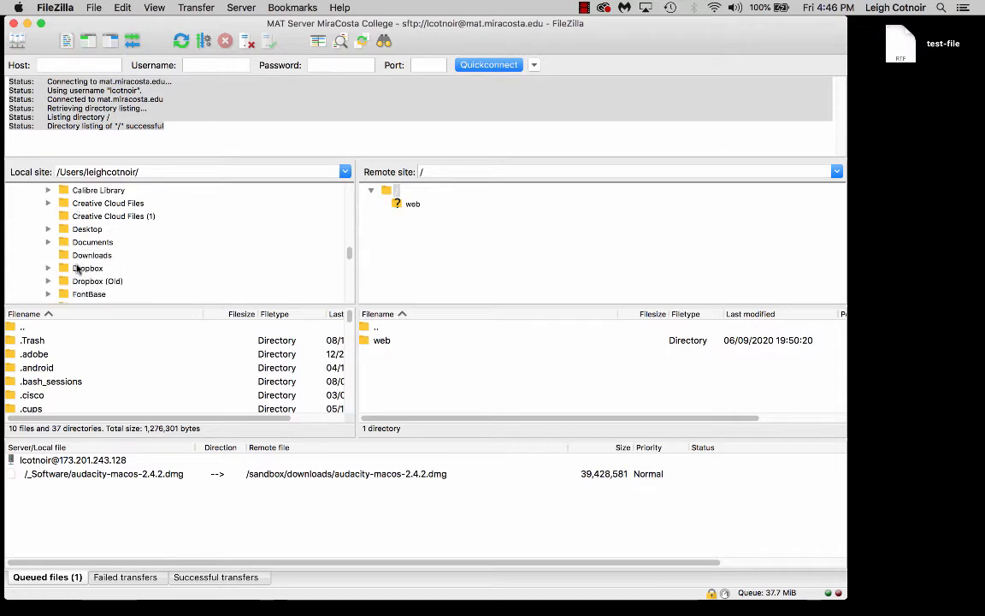
{"action": "left_click", "coordinate": [77, 222]}
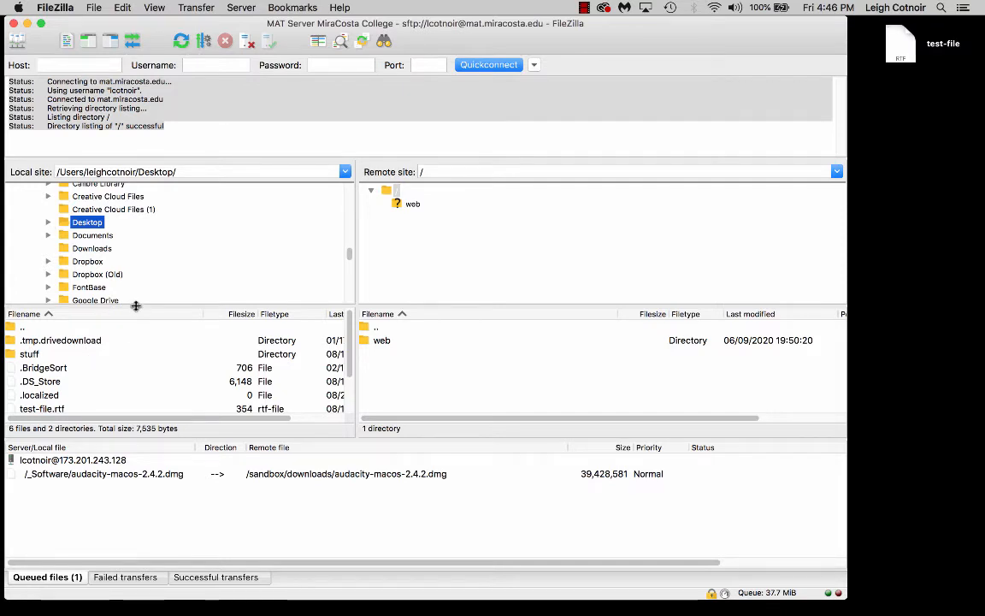
Enlarge the local file list and compare it with test-file and the stuff folder on the desktop
{"action": "left_click_drag", "start_coordinate": [136, 306], "coordinate": [143, 255]}
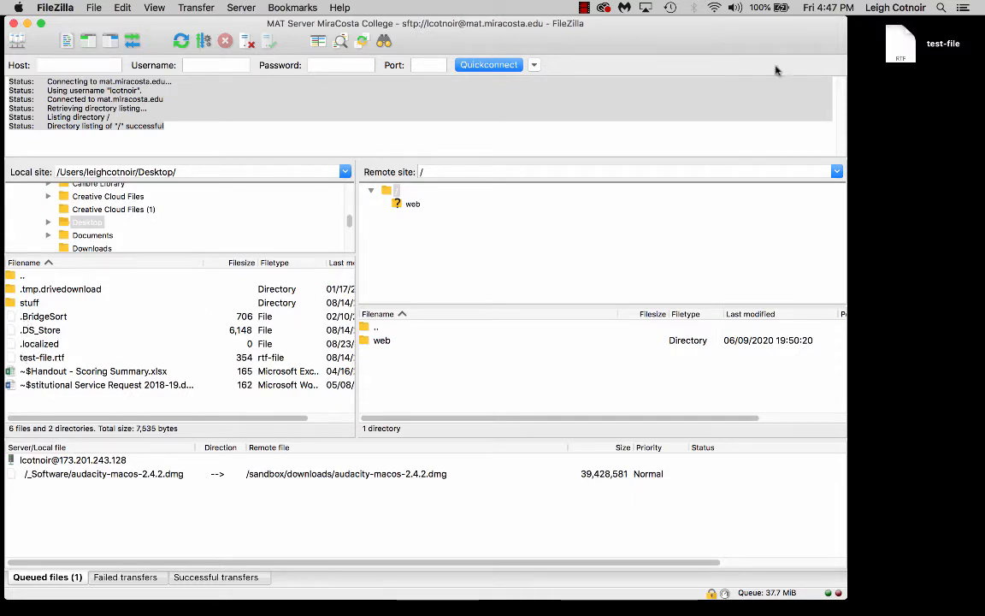
{"action": "left_click_drag", "start_coordinate": [788, 50], "coordinate": [832, 234]}
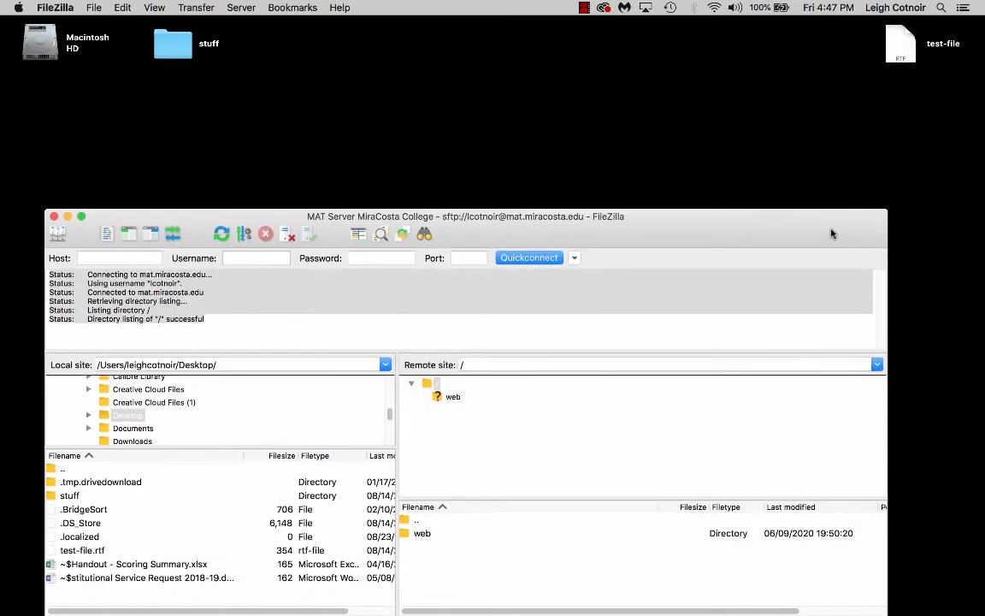
{"action": "left_click", "coordinate": [907, 53]}
{"action": "left_click", "coordinate": [162, 45]}
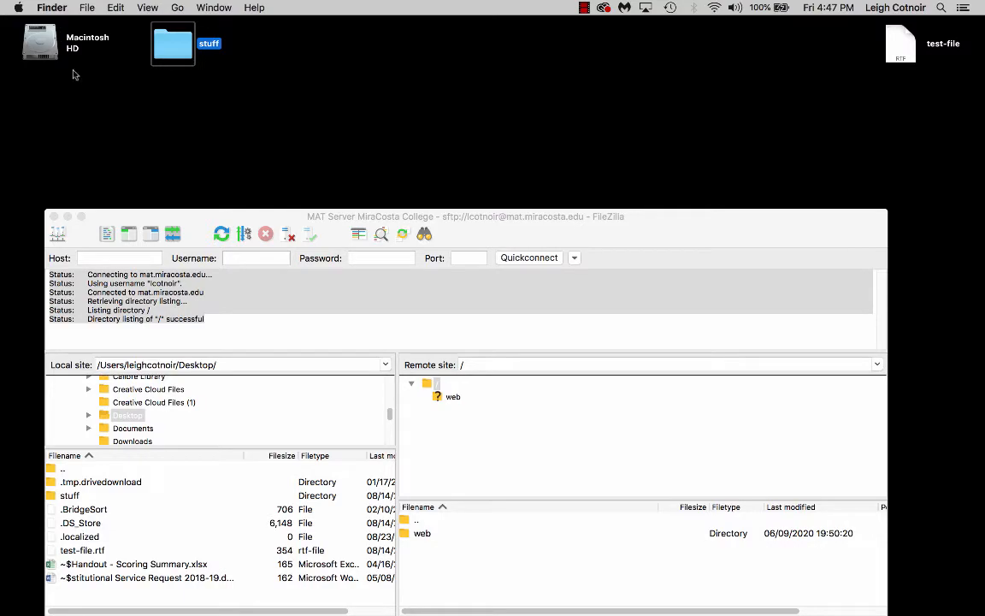
{"action": "left_click_drag", "start_coordinate": [561, 231], "coordinate": [520, 17]}
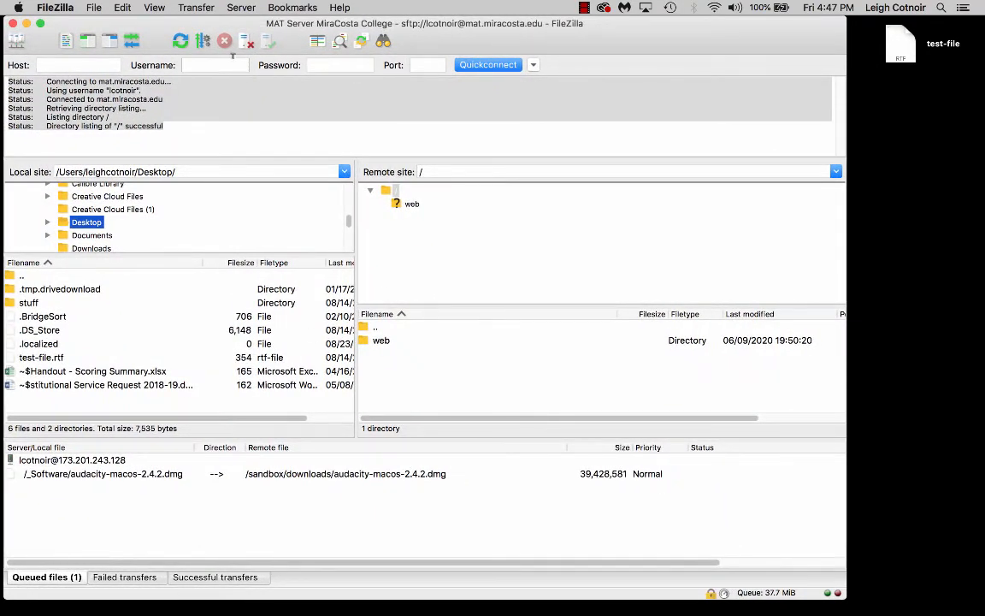
Review the Desktop files, glance at Documents, then select test-file.rtf on the Desktop for upload
{"action": "left_click", "coordinate": [30, 304]}
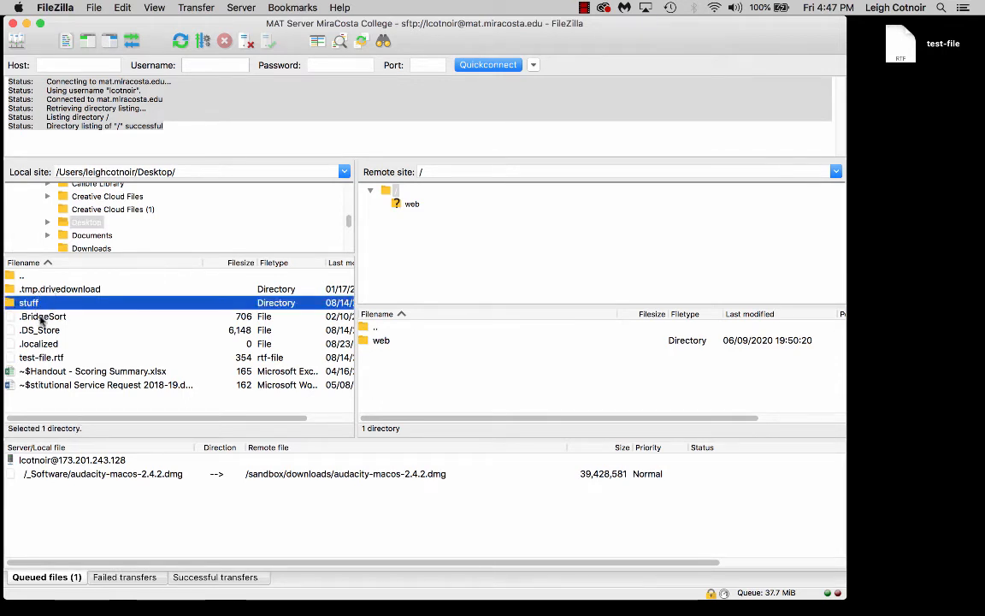
{"action": "left_click", "coordinate": [38, 317]}
{"action": "left_click", "coordinate": [39, 332]}
{"action": "left_click", "coordinate": [39, 344]}
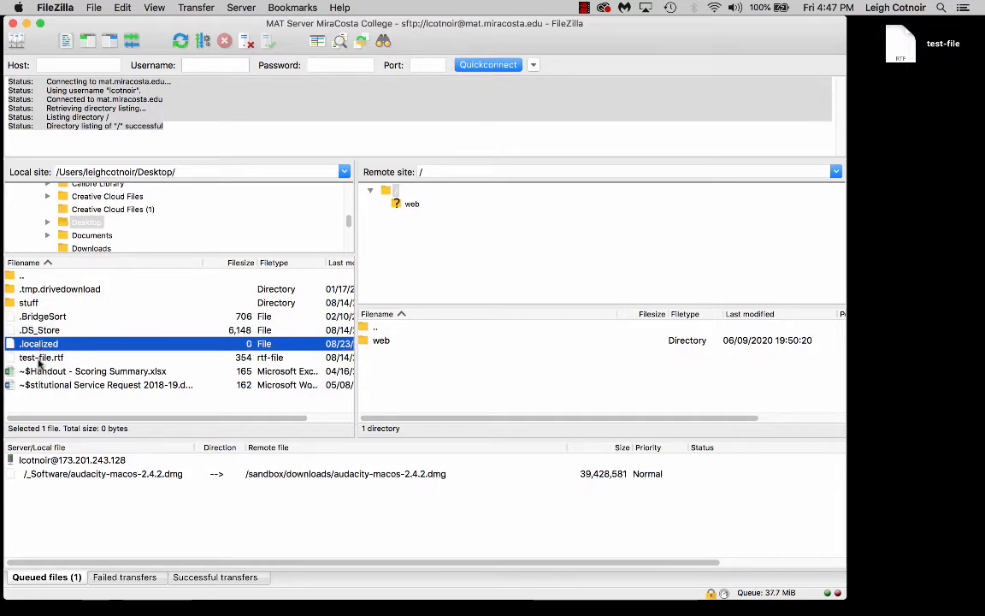
{"action": "left_click", "coordinate": [43, 358]}
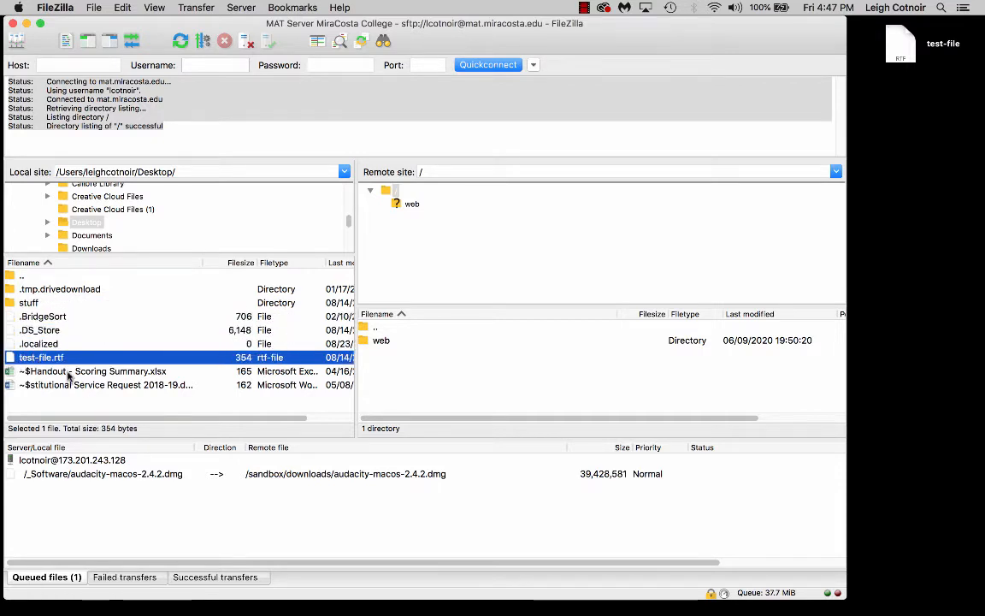
{"action": "left_click", "coordinate": [69, 372]}
{"action": "left_click", "coordinate": [66, 385]}
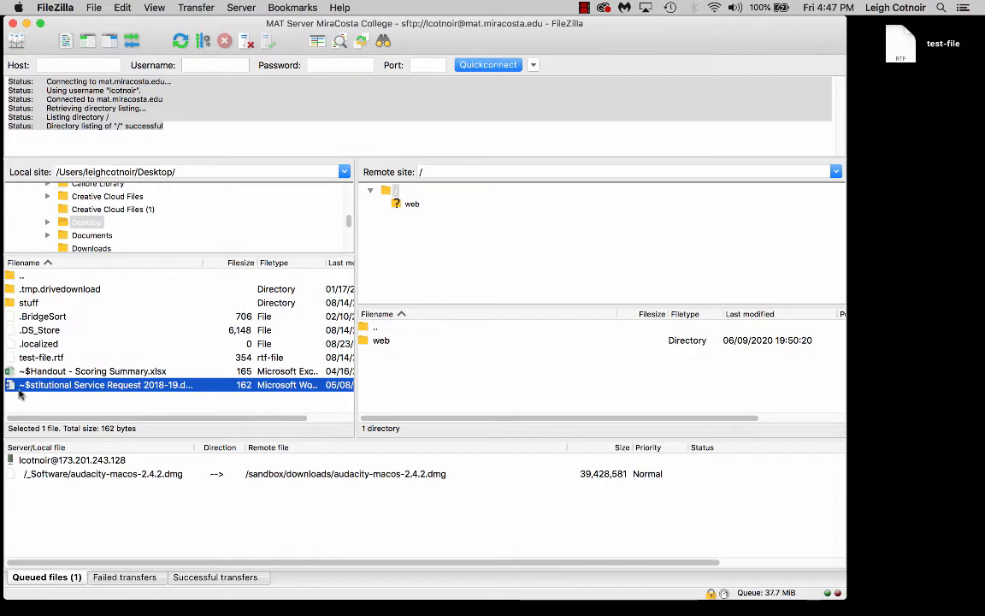
{"action": "left_click", "coordinate": [29, 343]}
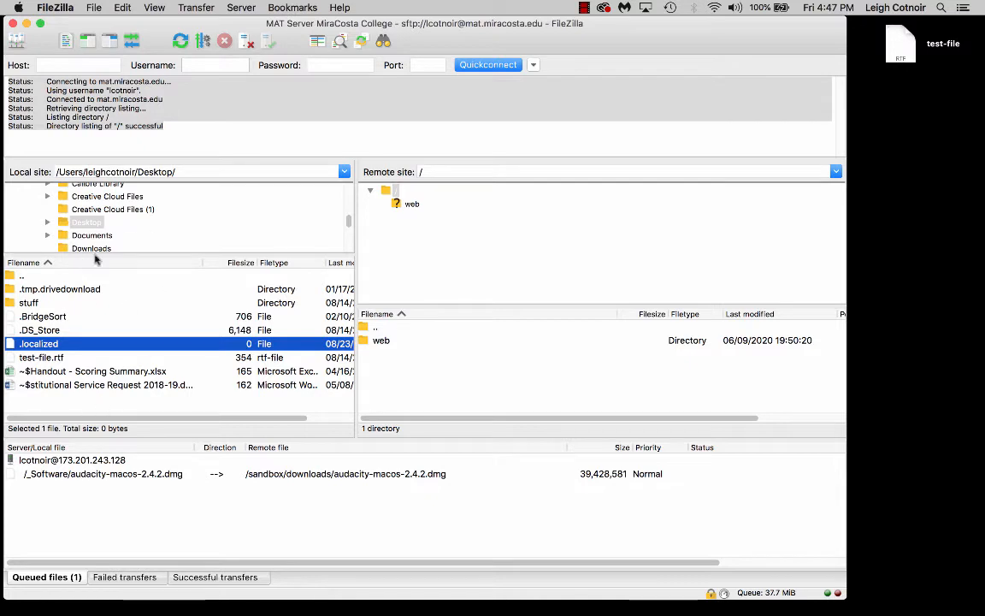
{"action": "left_click", "coordinate": [63, 235]}
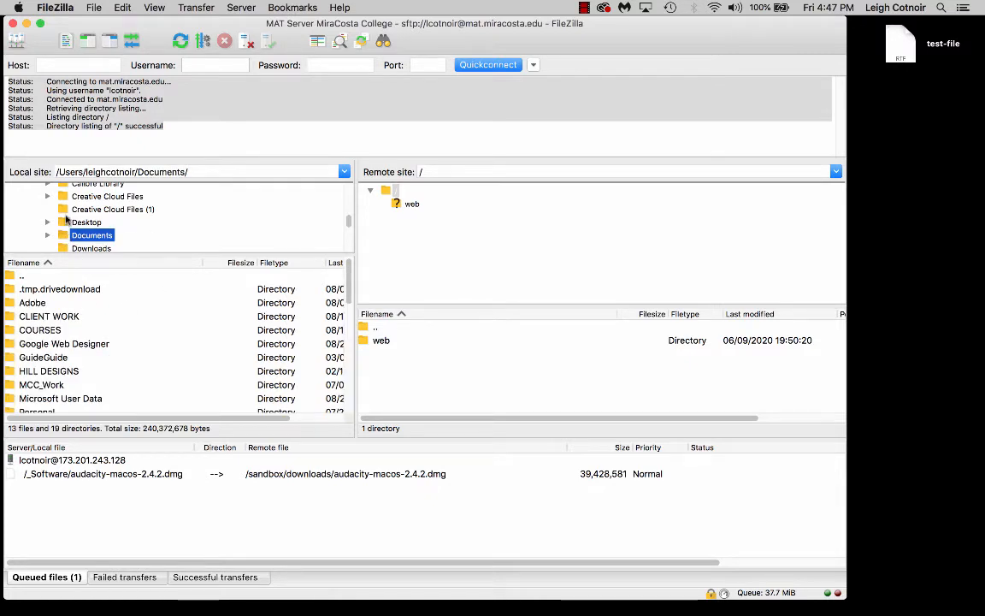
{"action": "left_click", "coordinate": [66, 221]}
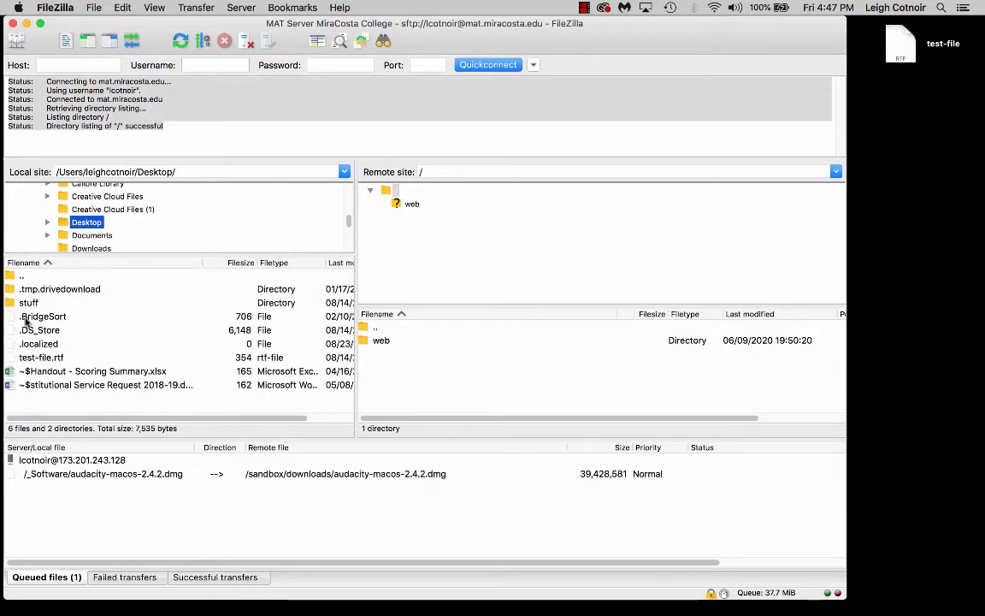
{"action": "left_click", "coordinate": [41, 357]}
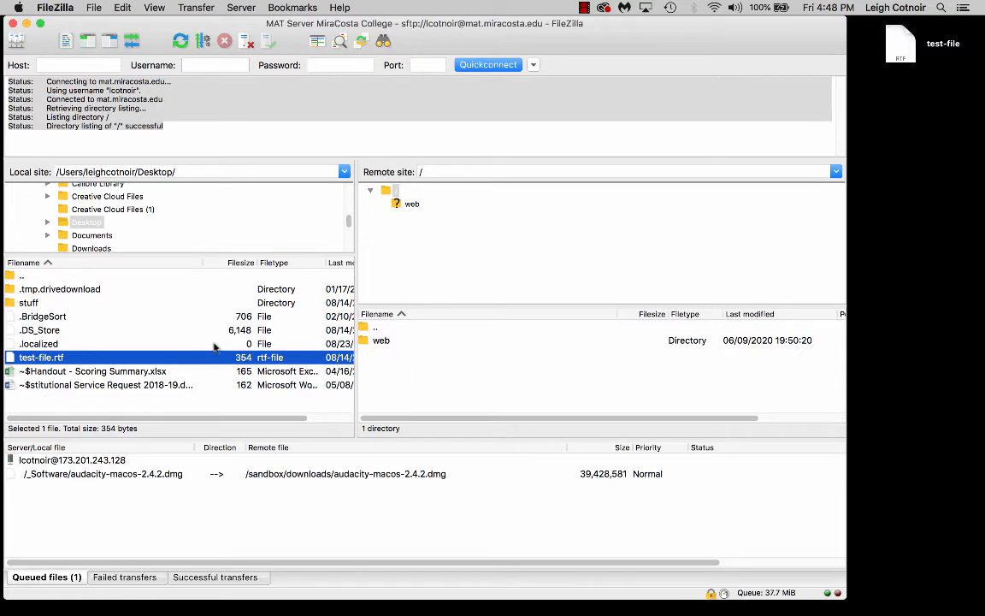
Open the server's /web folder and enlarge the remote file list to browse its 48 directories
{"action": "left_click", "coordinate": [460, 171]}
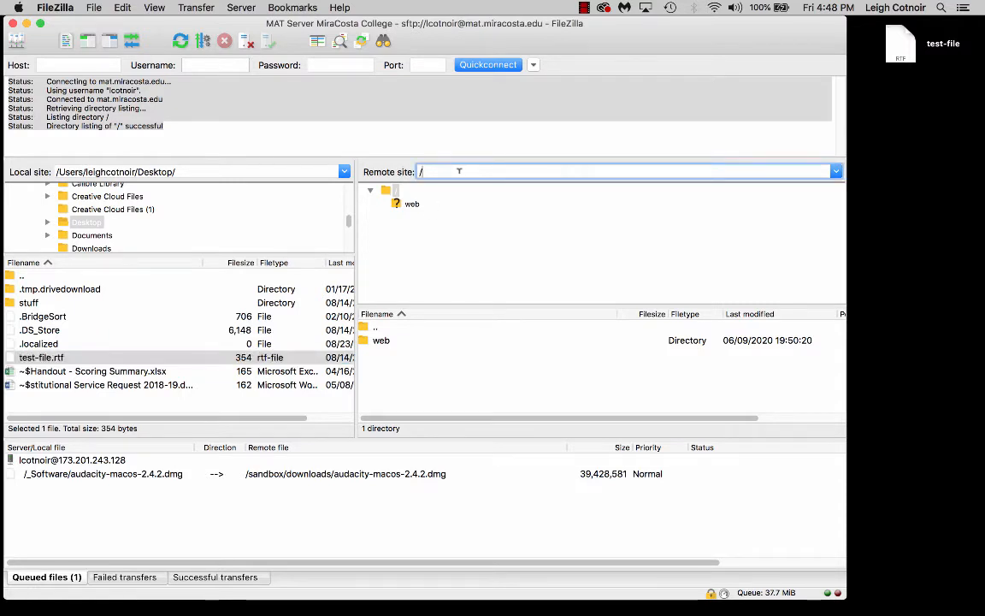
{"action": "left_click", "coordinate": [398, 205]}
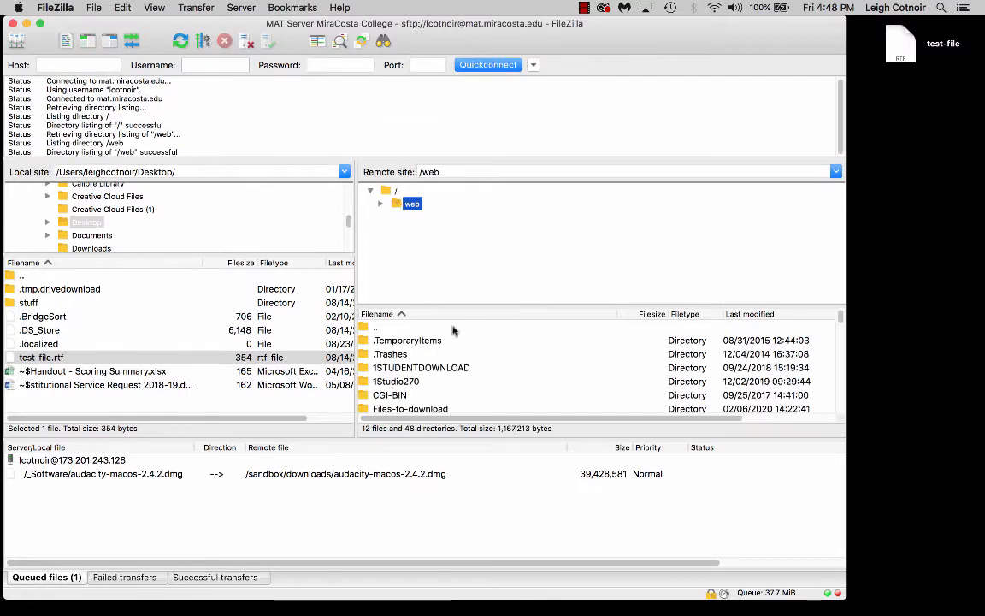
{"action": "left_click_drag", "start_coordinate": [460, 306], "coordinate": [464, 233]}
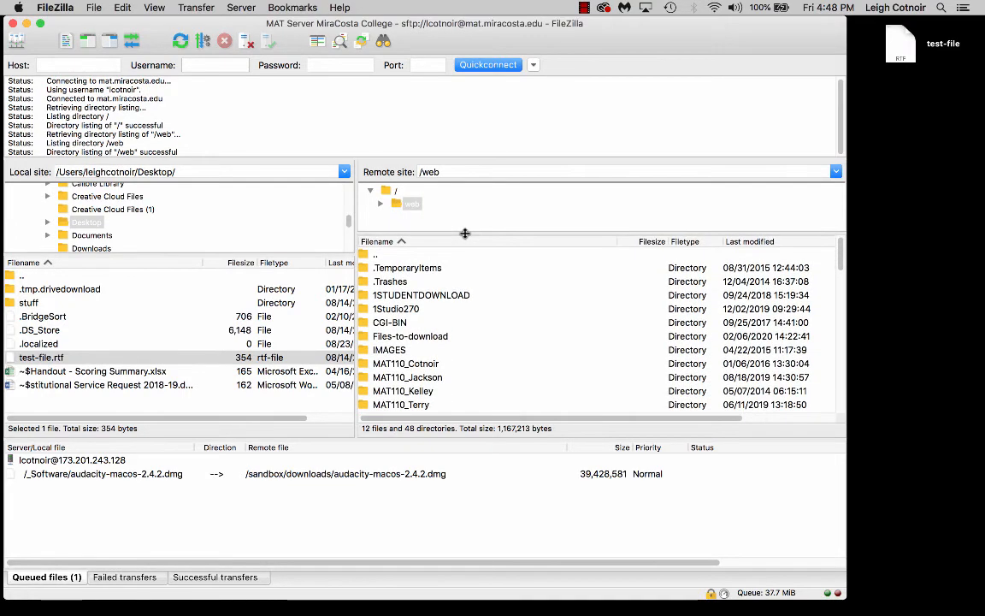
{"action": "scroll", "coordinate": [420, 382], "scroll_direction": "down", "scroll_amount": 5}
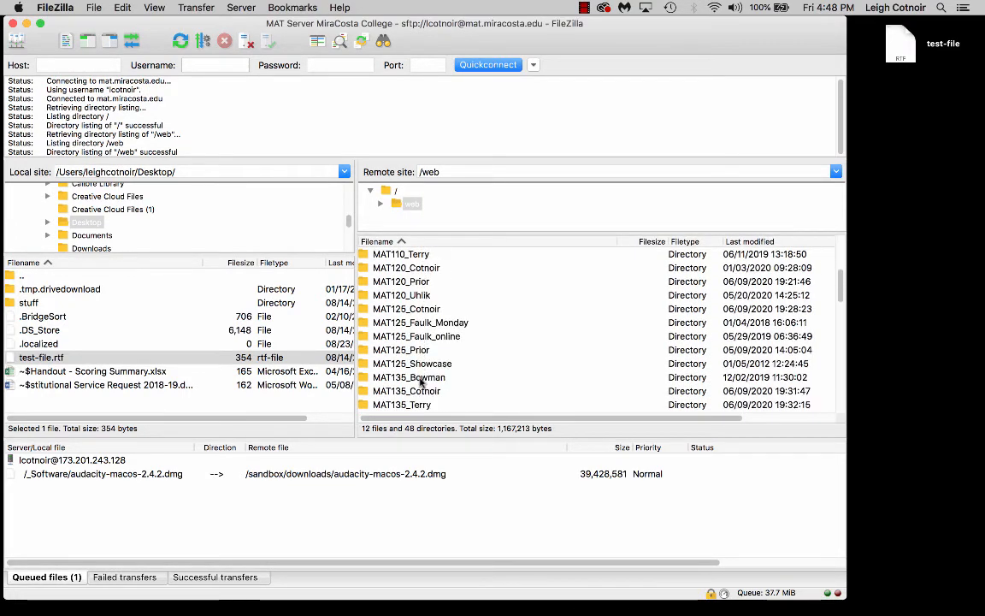
{"action": "scroll", "coordinate": [421, 382], "scroll_direction": "up", "scroll_amount": 4}
{"action": "scroll", "coordinate": [421, 382], "scroll_direction": "up", "scroll_amount": 2}
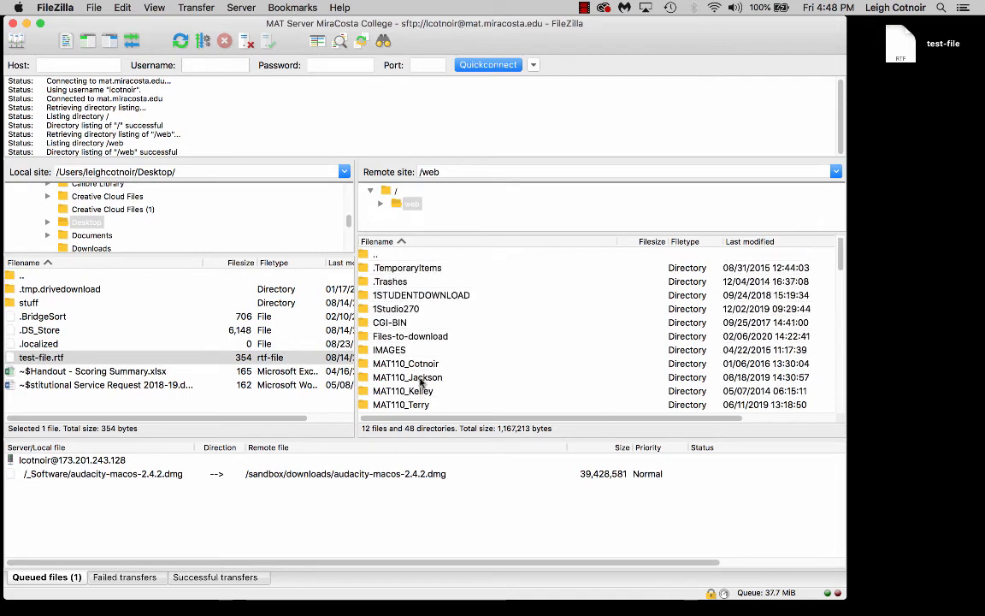
{"action": "scroll", "coordinate": [421, 382], "scroll_direction": "down", "scroll_amount": 3}
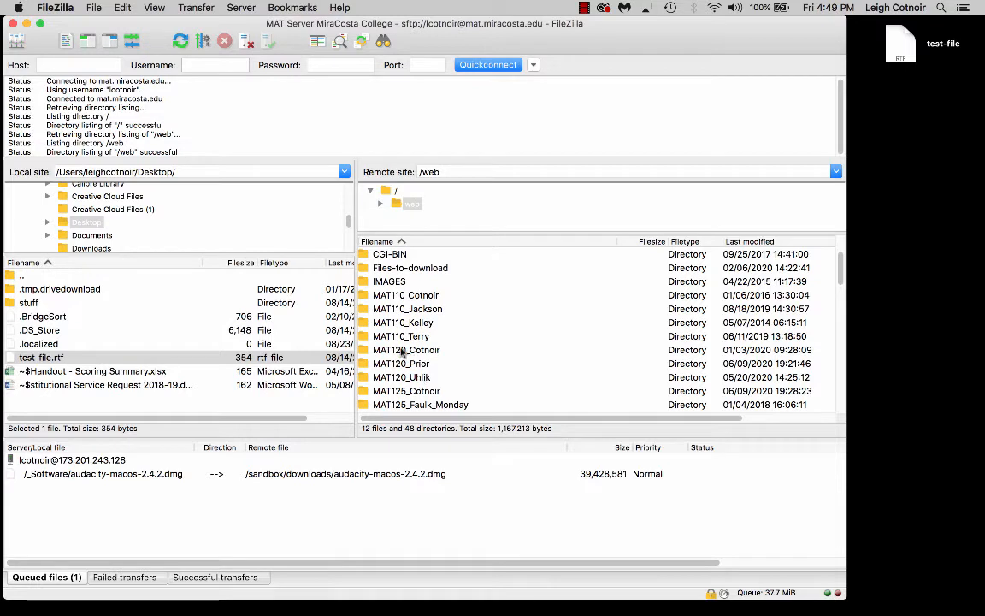
Expand web and open the MAT120 course folder, revealing archive, instructor, student-resources and studentwork
{"action": "left_click", "coordinate": [402, 351]}
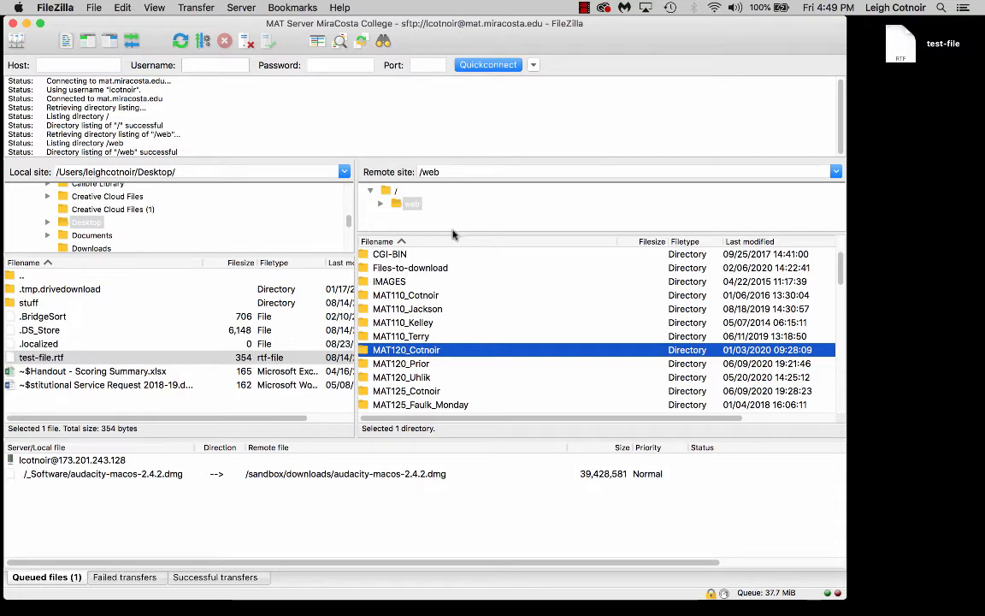
{"action": "left_click_drag", "start_coordinate": [453, 235], "coordinate": [454, 290]}
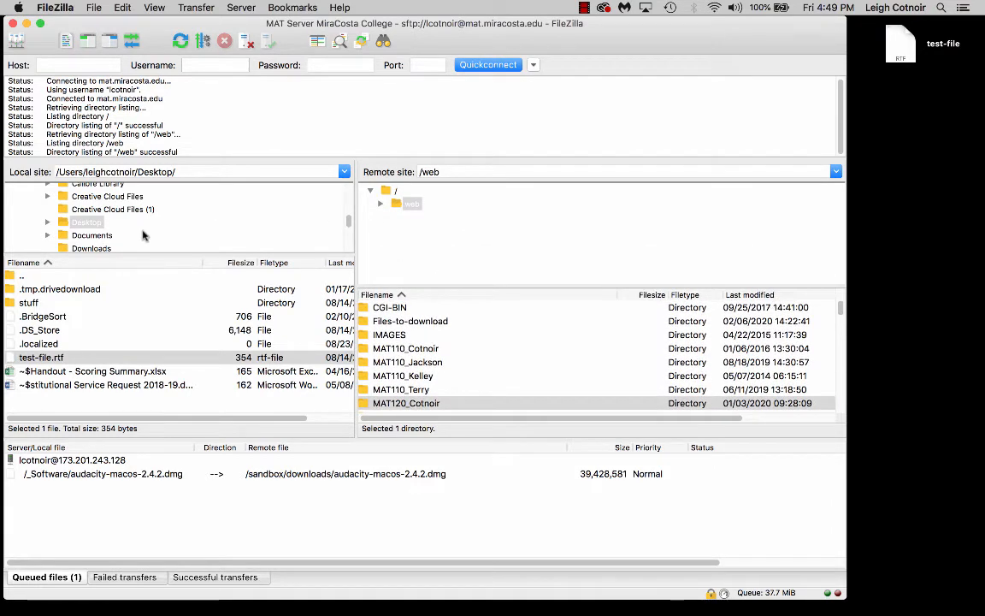
{"action": "left_click", "coordinate": [379, 202]}
{"action": "scroll", "coordinate": [464, 251], "scroll_direction": "down", "scroll_amount": 1}
{"action": "scroll", "coordinate": [464, 251], "scroll_direction": "down", "scroll_amount": 1}
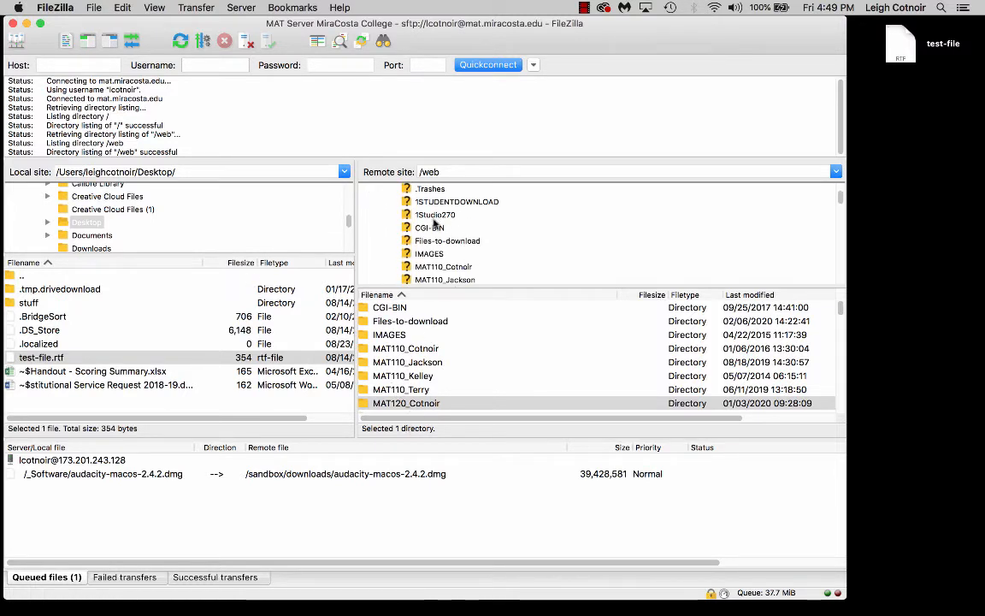
{"action": "scroll", "coordinate": [433, 235], "scroll_direction": "up", "scroll_amount": 2}
{"action": "scroll", "coordinate": [431, 256], "scroll_direction": "down", "scroll_amount": 4}
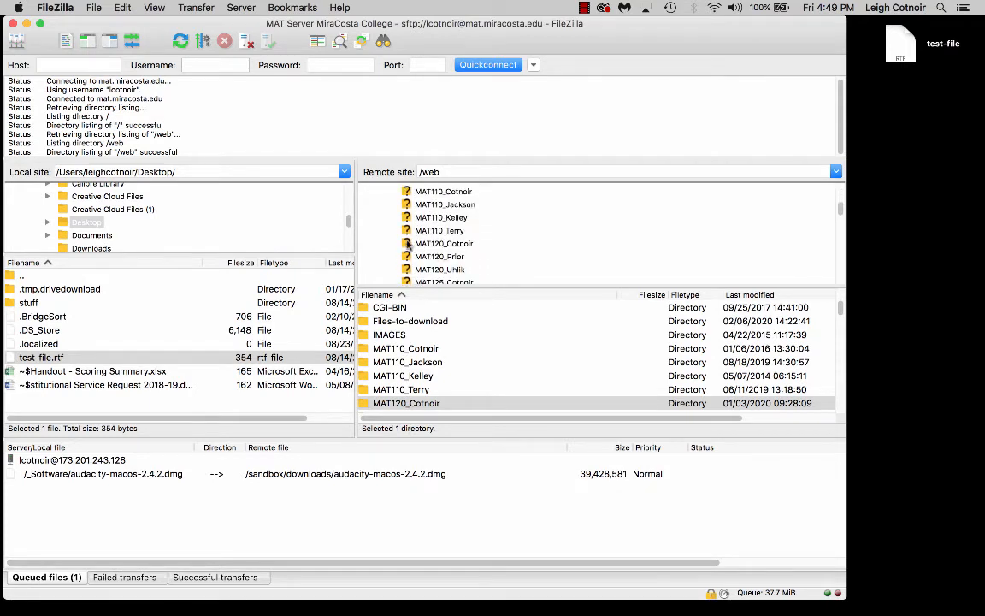
{"action": "left_click", "coordinate": [410, 244]}
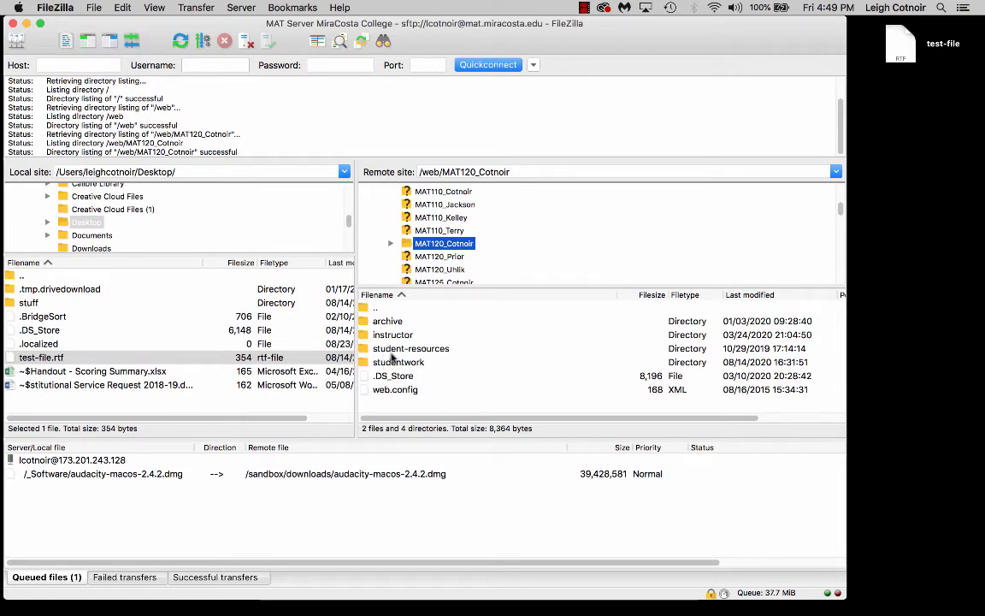
{"action": "left_click", "coordinate": [390, 243]}
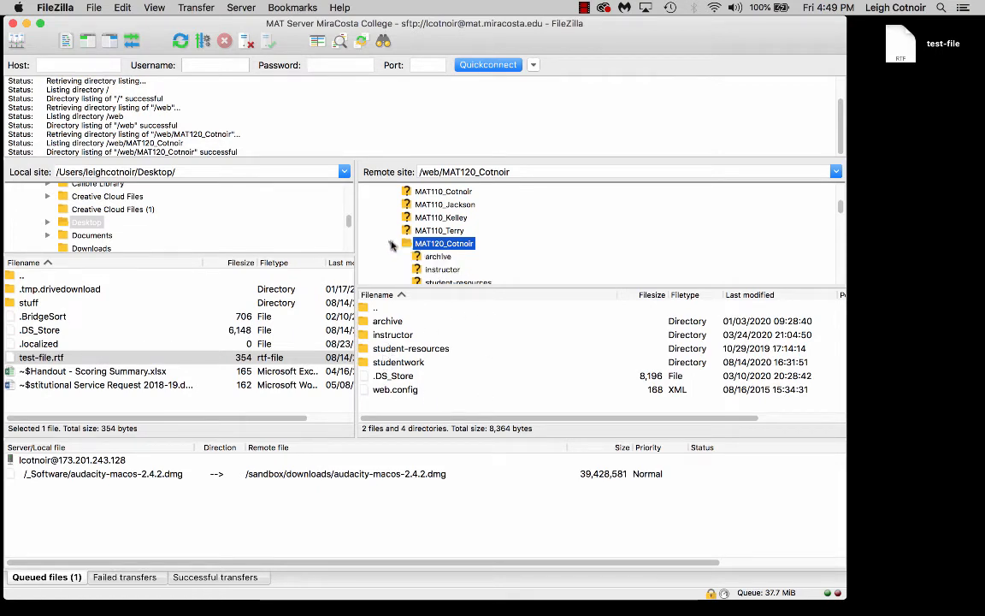
{"action": "scroll", "coordinate": [449, 247], "scroll_direction": "down", "scroll_amount": 1}
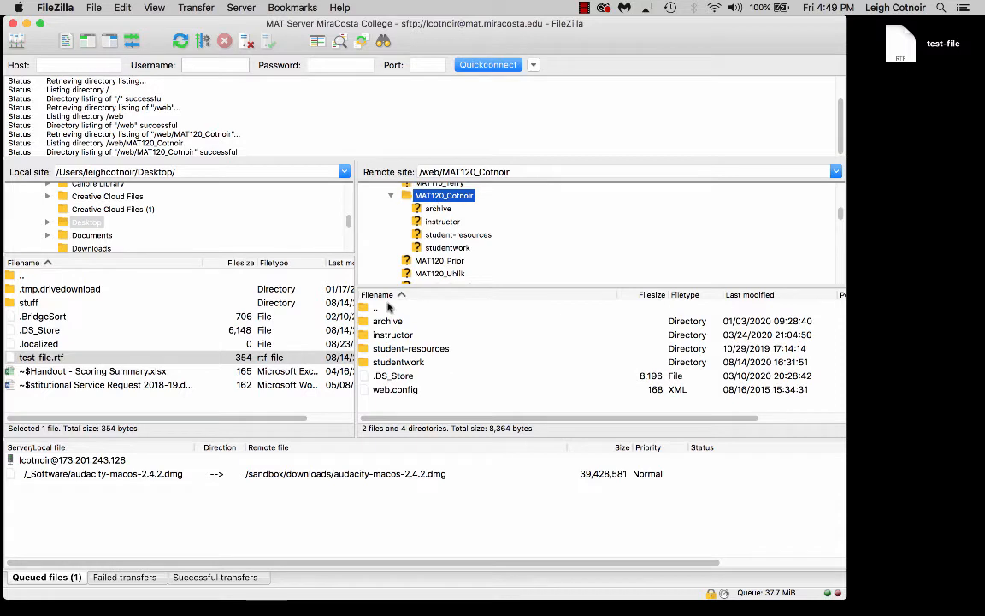
Check student-resources, return to the MAT120 folder, and open studentwork from the remote file list
{"action": "left_click", "coordinate": [453, 235]}
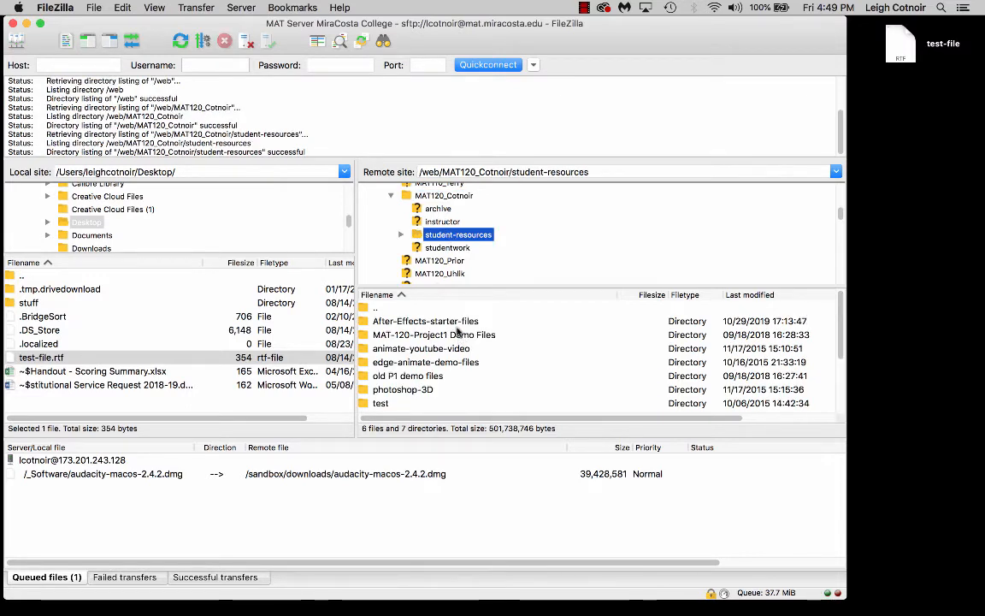
{"action": "left_click", "coordinate": [413, 196]}
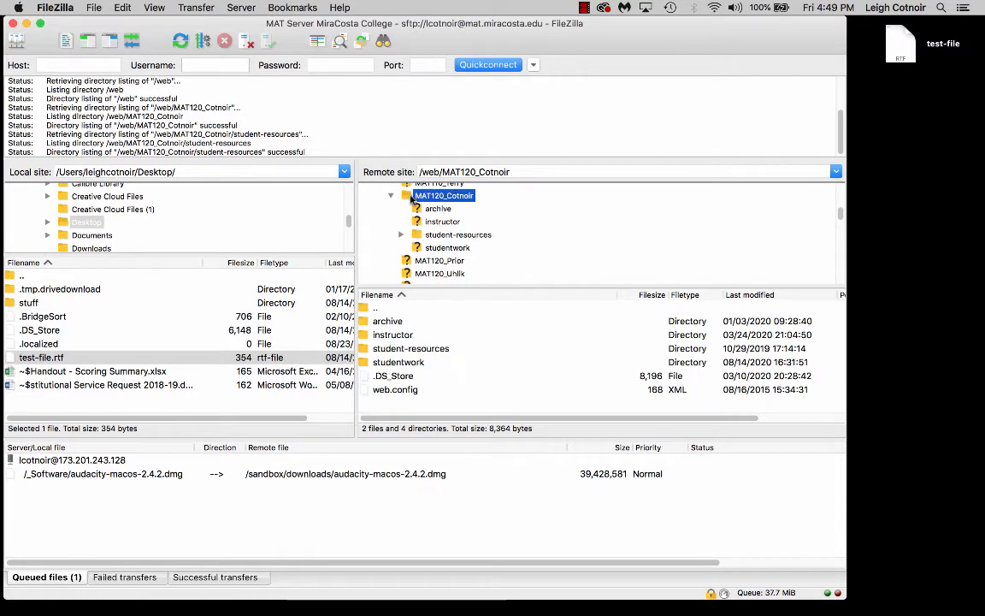
{"action": "left_click", "coordinate": [369, 363]}
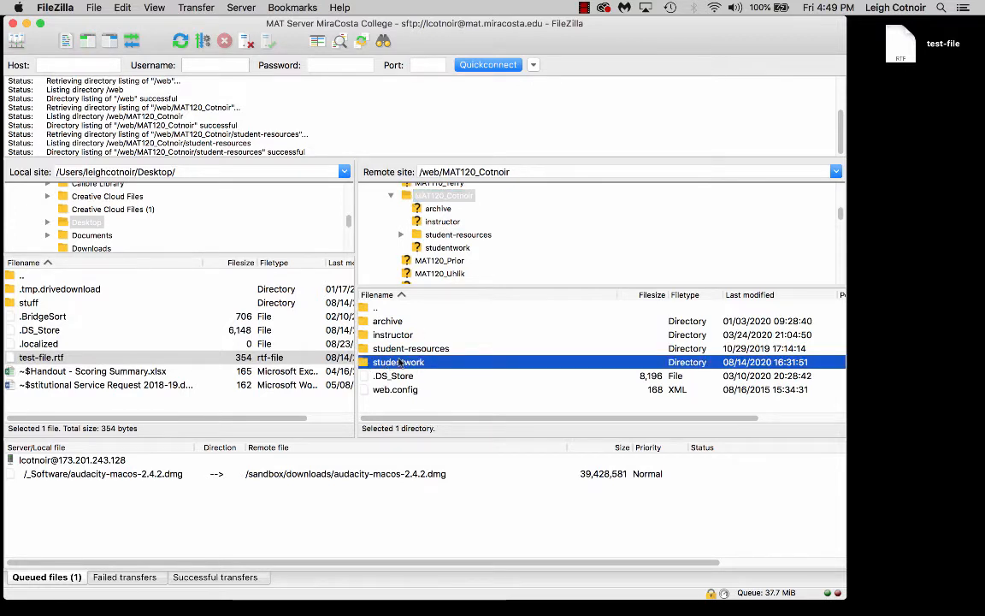
{"action": "double_click", "coordinate": [366, 363]}
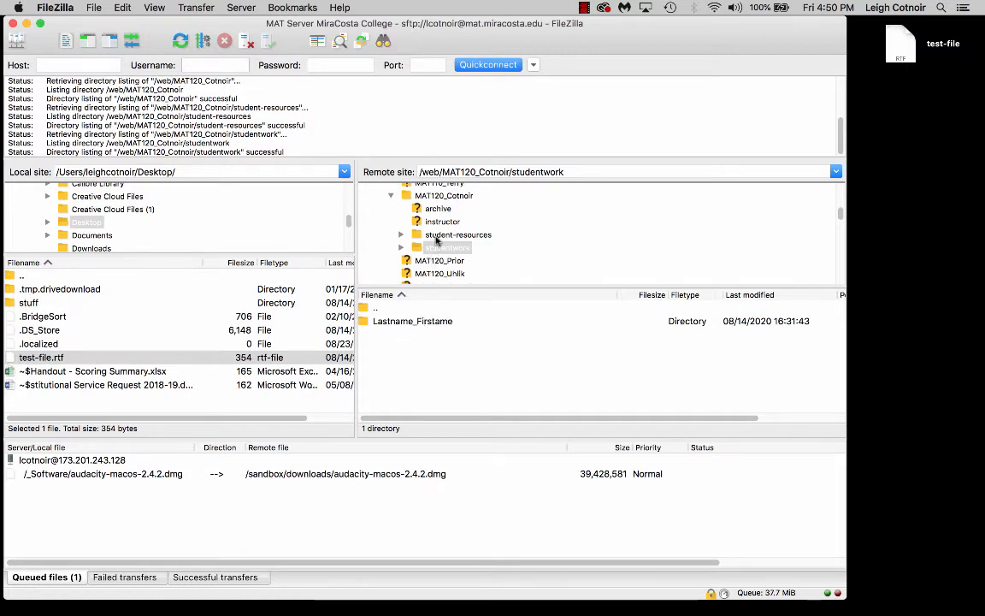
Reselect the MAT120 folder, then select studentwork and expand it to show Lastname_Firstame
{"action": "scroll", "coordinate": [395, 218], "scroll_direction": "up", "scroll_amount": 1}
{"action": "left_click", "coordinate": [443, 211]}
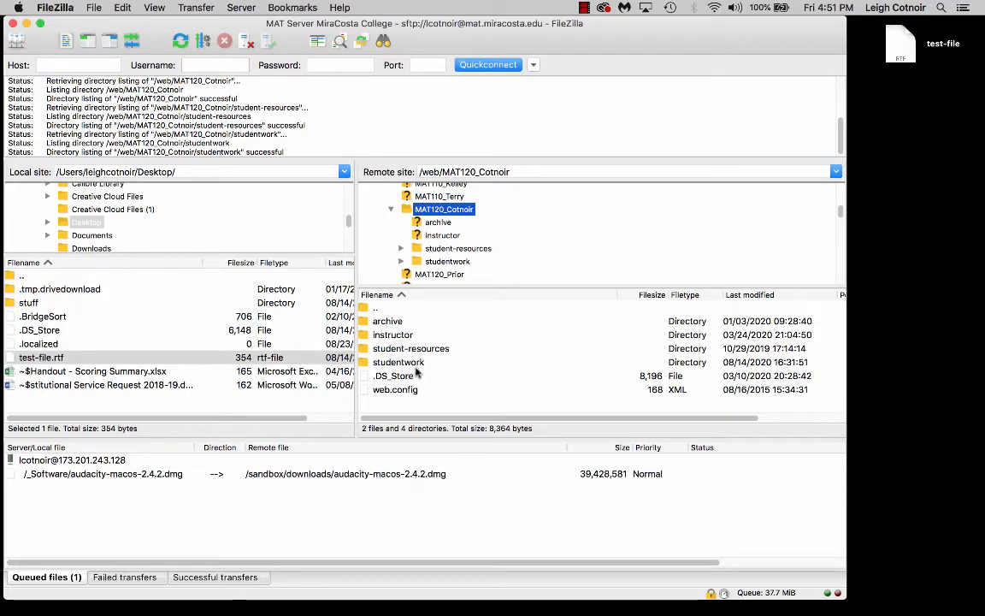
{"action": "left_click", "coordinate": [444, 260]}
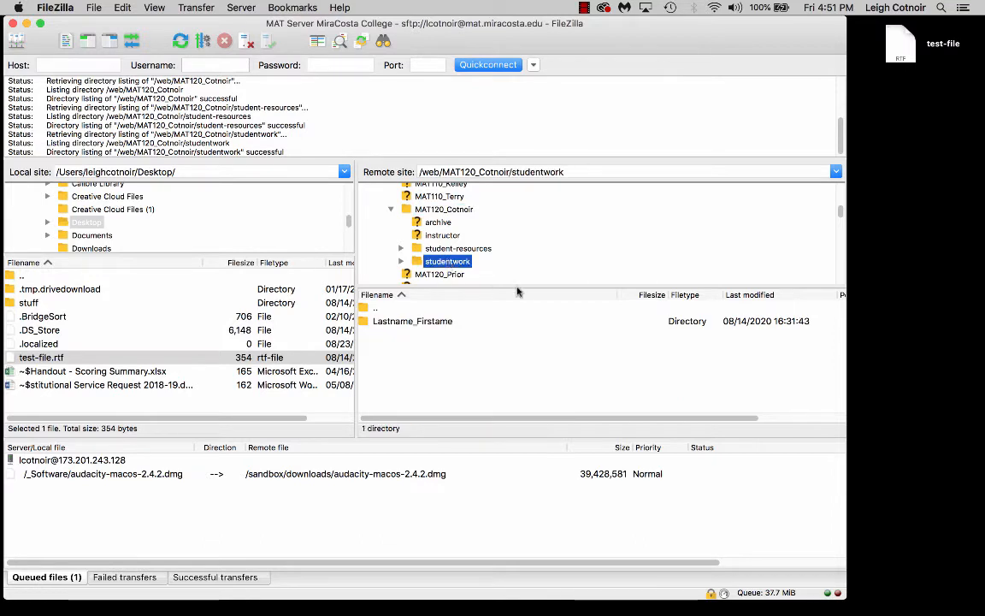
{"action": "left_click", "coordinate": [401, 262]}
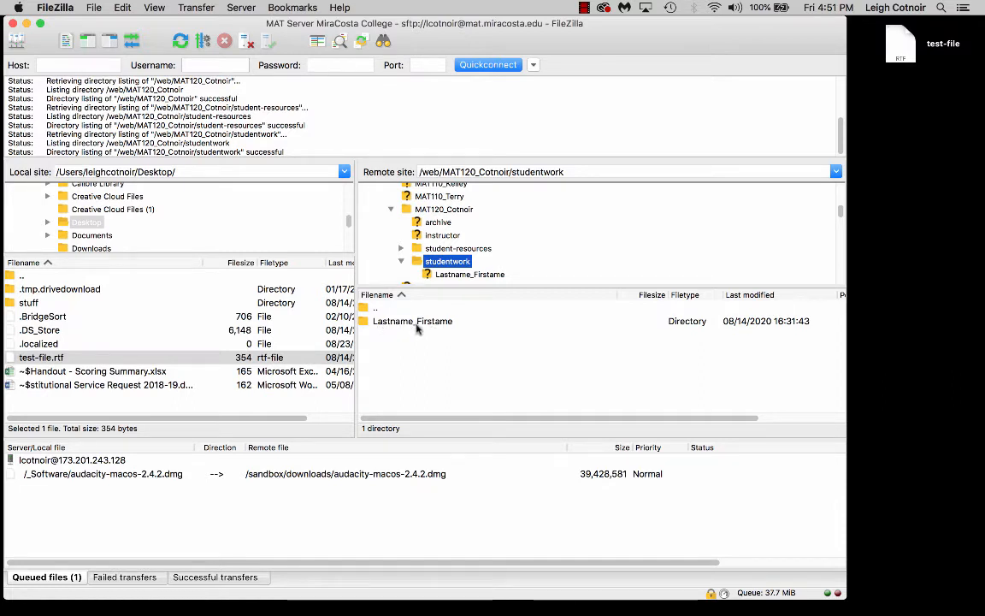
Open the Lastname_Firstame server folder and upload test-file.rtf from the desktop into it
{"action": "left_click", "coordinate": [364, 323]}
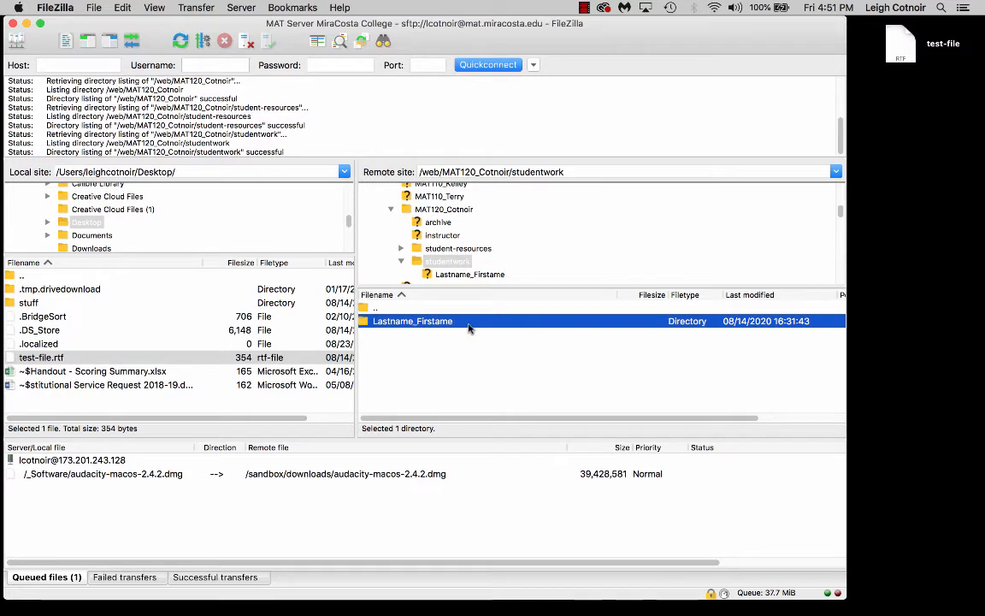
{"action": "double_click", "coordinate": [366, 322]}
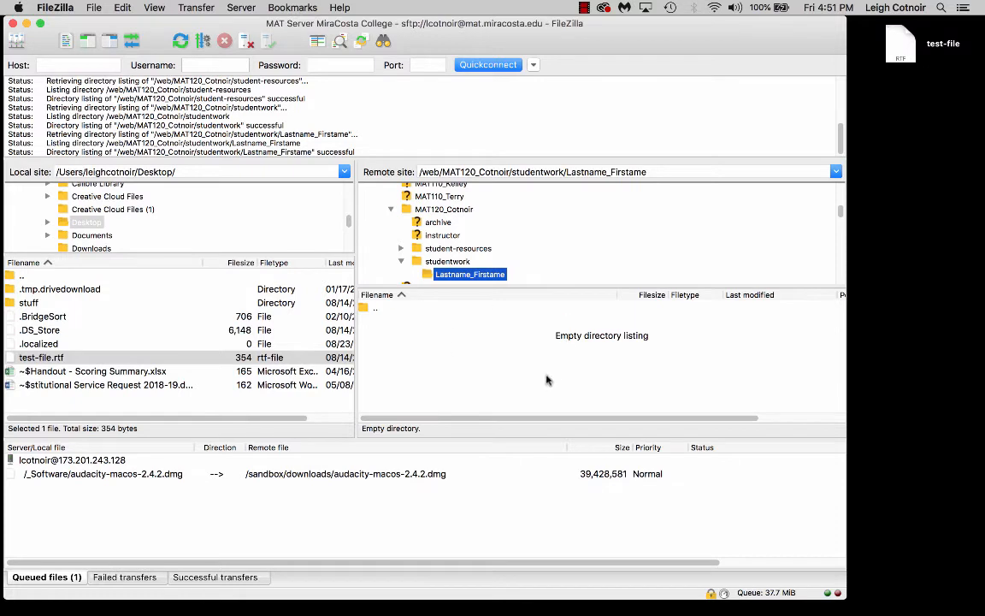
{"action": "left_click", "coordinate": [901, 49]}
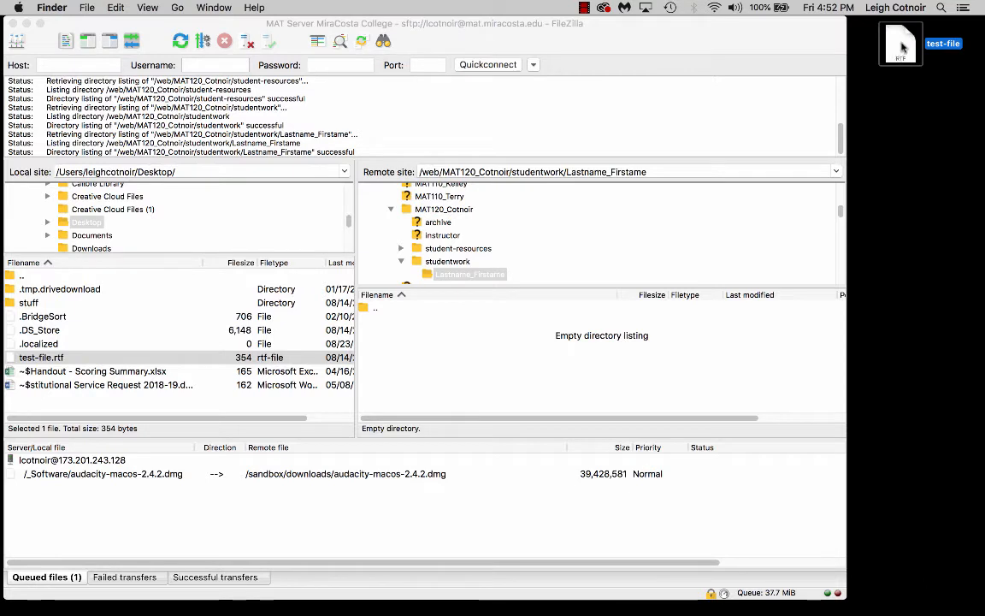
{"action": "left_click_drag", "start_coordinate": [902, 49], "coordinate": [662, 371]}
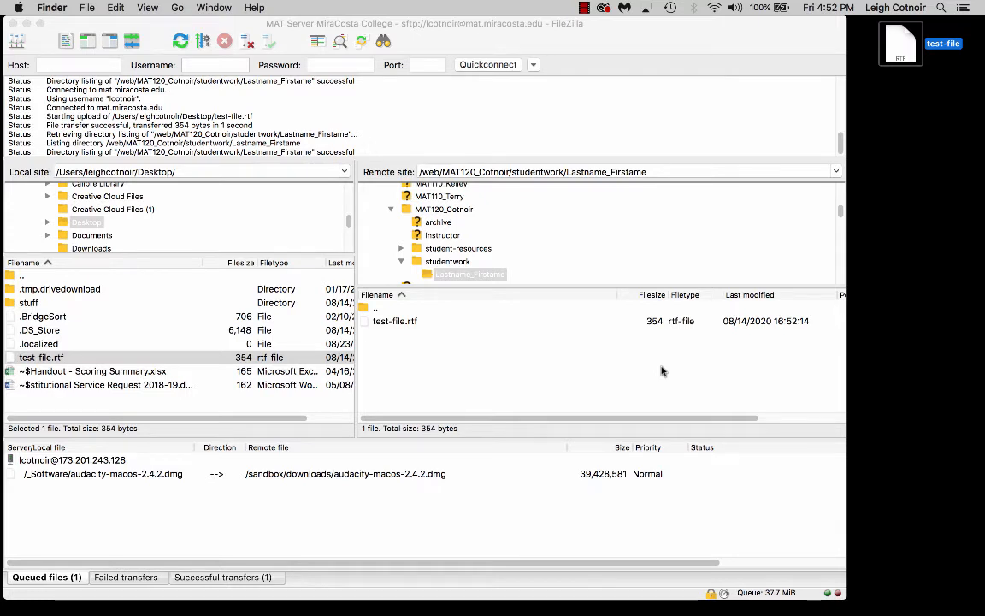
Append ' change' to the desktop test-file so it reads 'test file change', save, and close it
{"action": "double_click", "coordinate": [903, 58]}
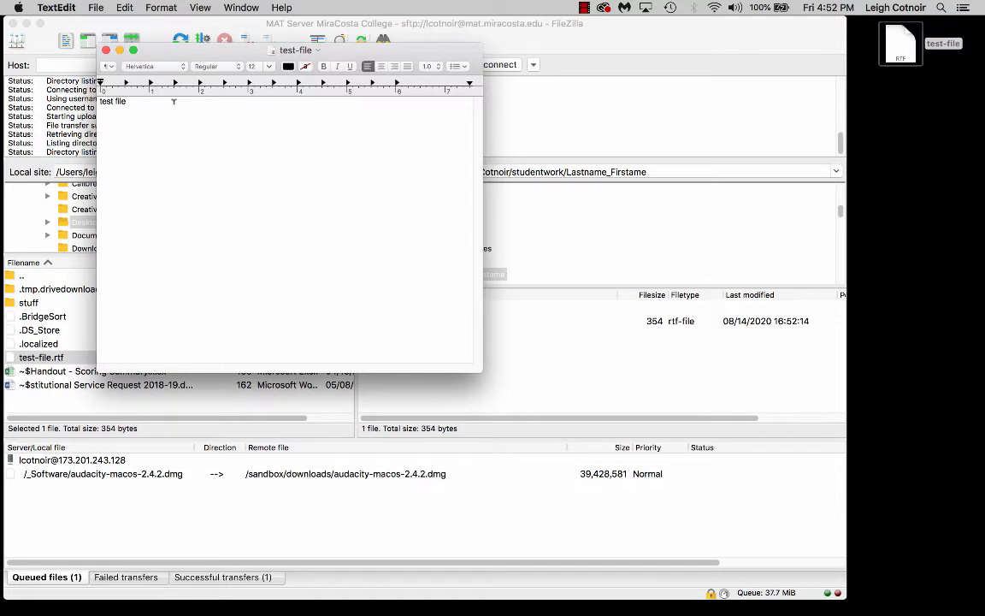
{"action": "left_click", "coordinate": [174, 101]}
{"action": "type", "text": "chan"}
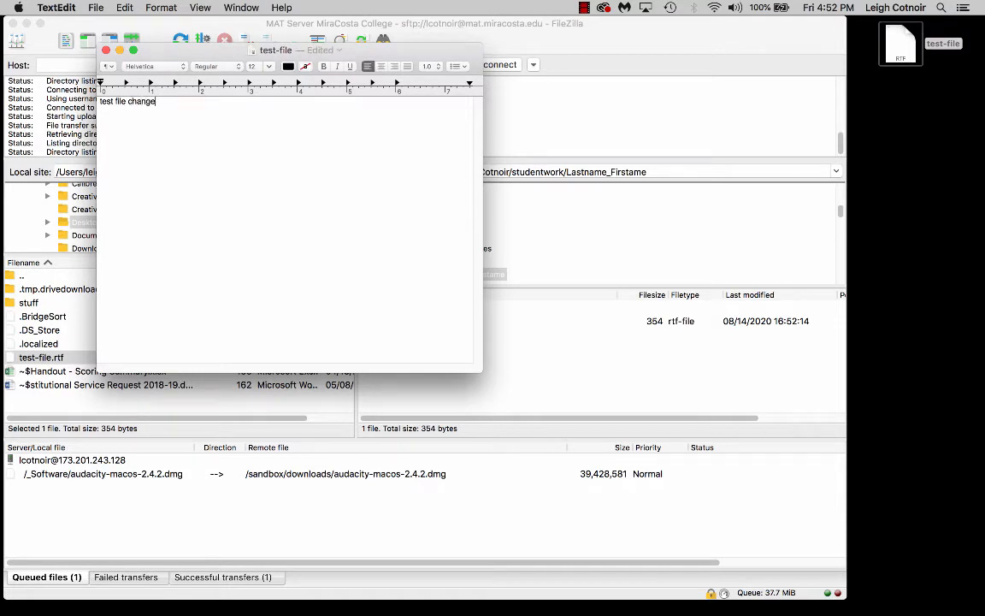
{"action": "type", "text": "ge"}
{"action": "key", "text": "super+s"}
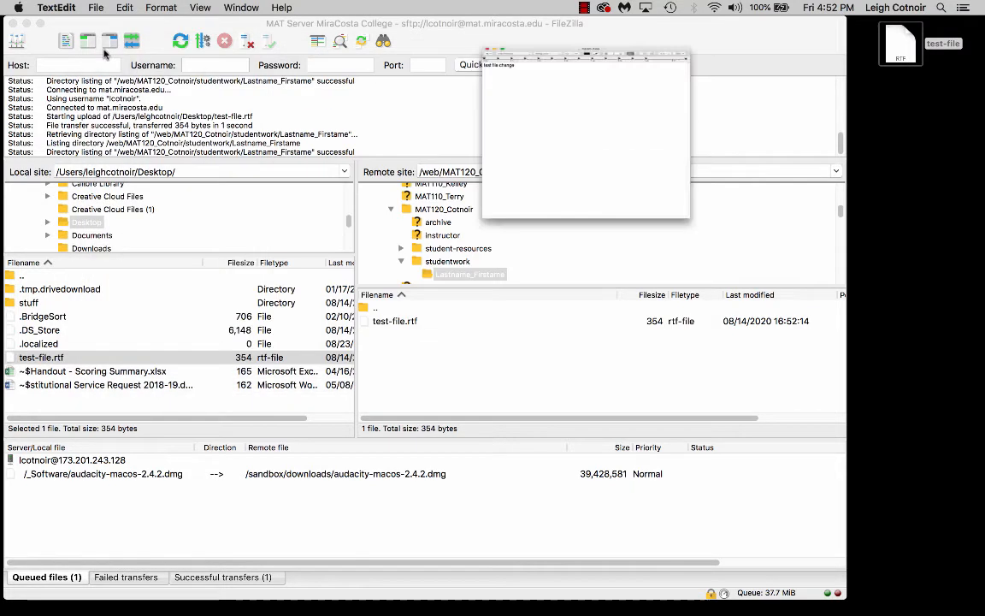
{"action": "left_click", "coordinate": [105, 50]}
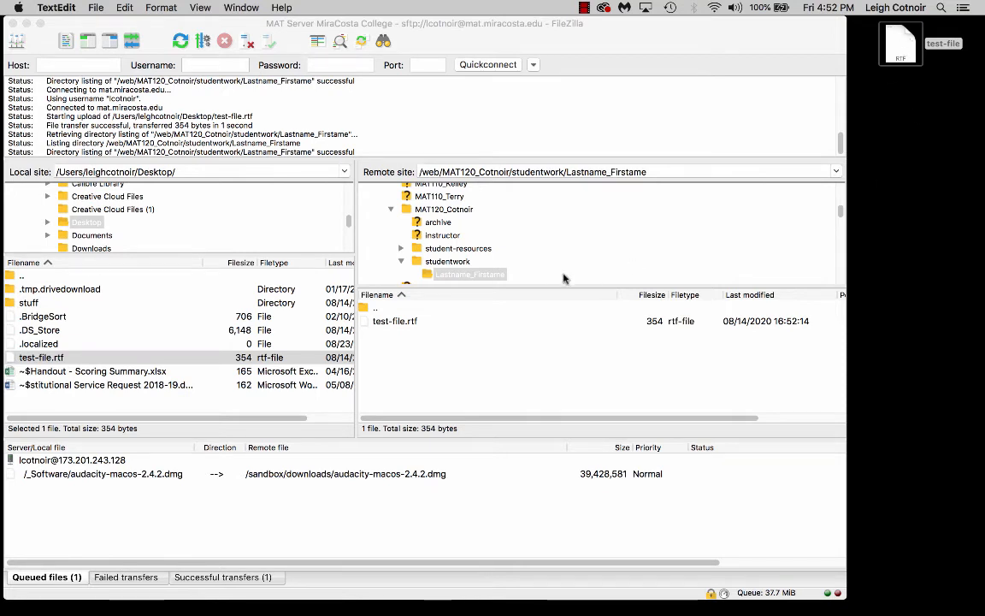
Re-upload the edited test-file.rtf and choose Overwrite for the existing server copy, with the default-action checkboxes left off
{"action": "left_click_drag", "start_coordinate": [899, 42], "coordinate": [667, 342]}
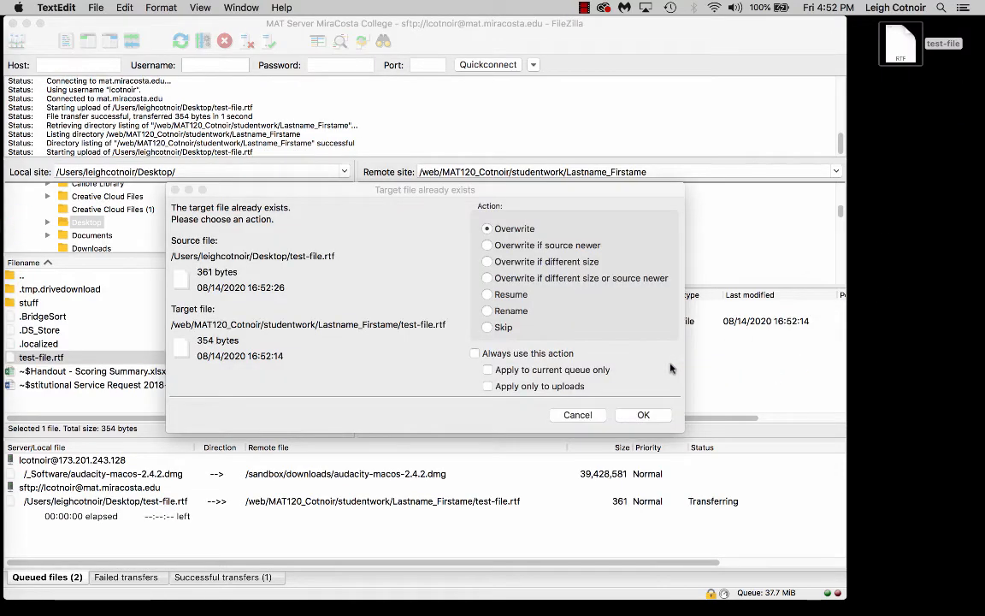
{"action": "left_click_drag", "start_coordinate": [523, 189], "coordinate": [583, 98]}
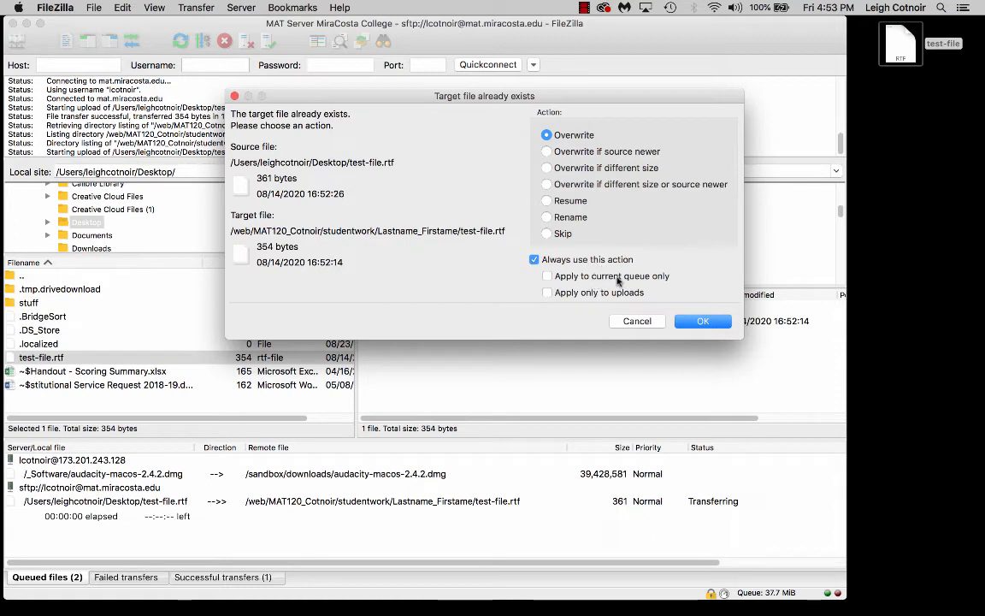
{"action": "left_click", "coordinate": [548, 293]}
{"action": "left_click", "coordinate": [547, 276]}
{"action": "left_click", "coordinate": [534, 259]}
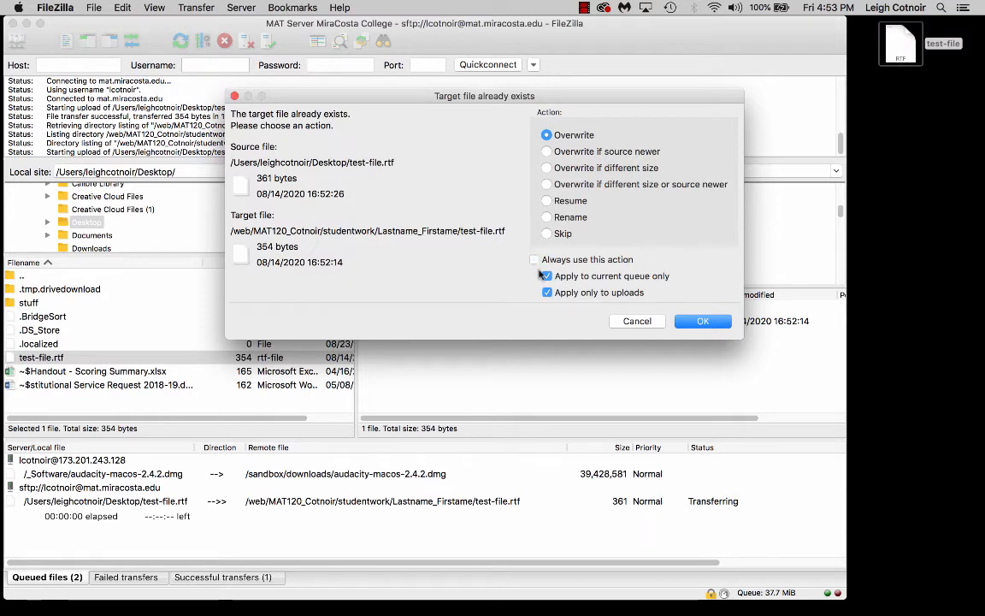
{"action": "left_click", "coordinate": [547, 275]}
{"action": "left_click", "coordinate": [548, 293]}
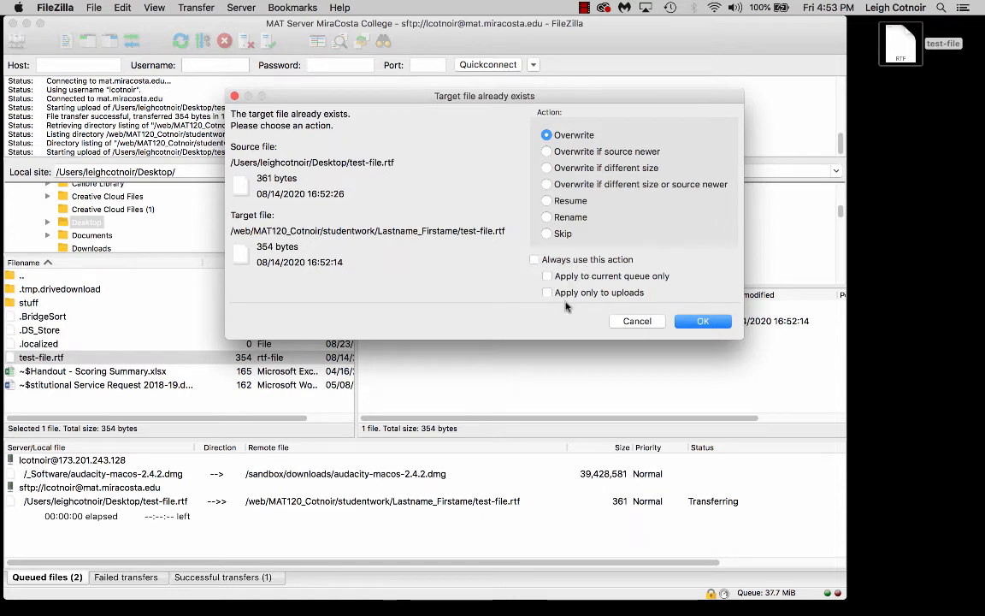
{"action": "left_click", "coordinate": [702, 321]}
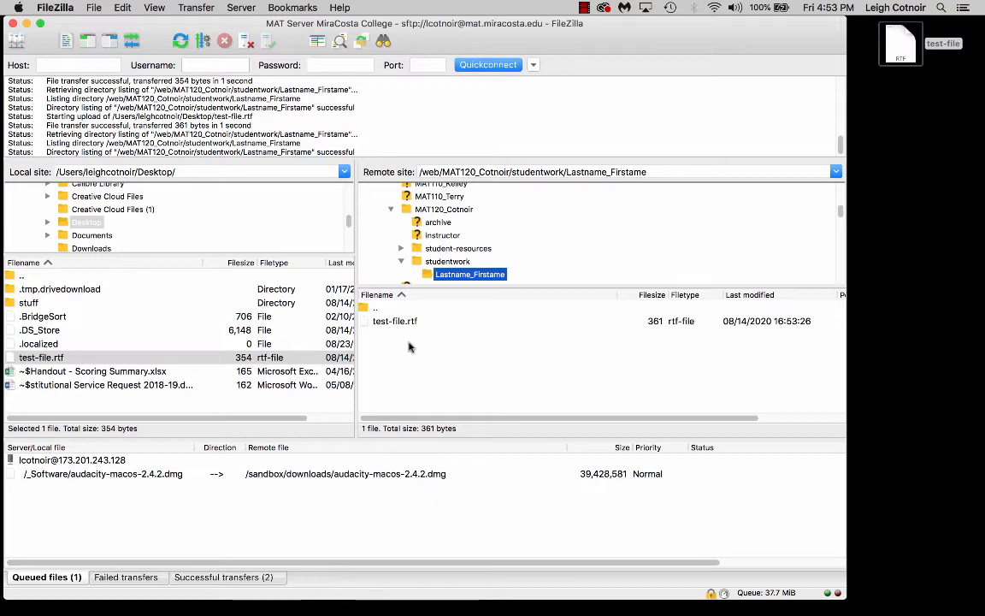
Rename the server's test-file.rtf to test-file2.rtf and reveal the desktop
{"action": "left_click", "coordinate": [378, 320]}
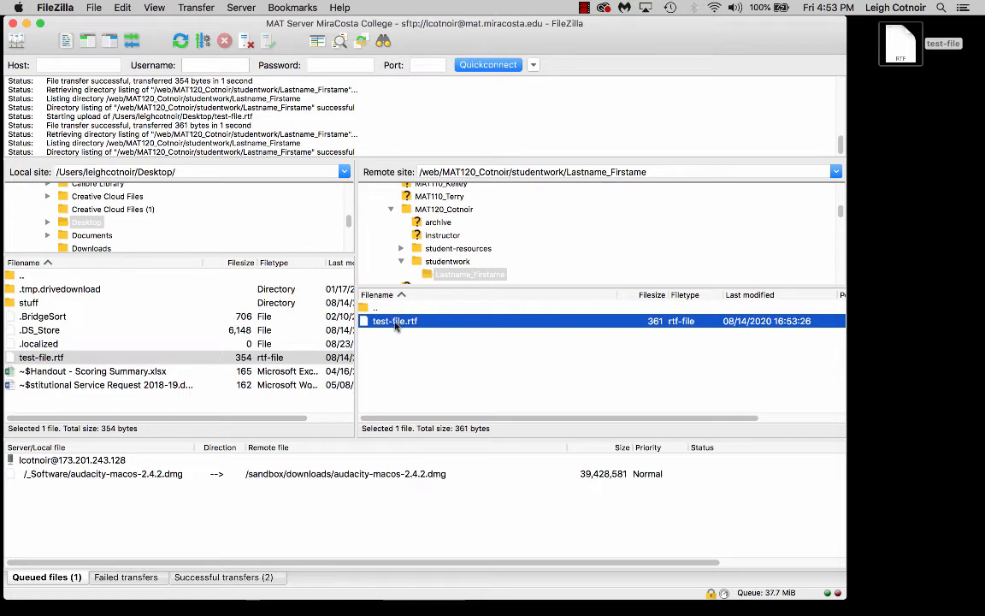
{"action": "left_click", "coordinate": [395, 322]}
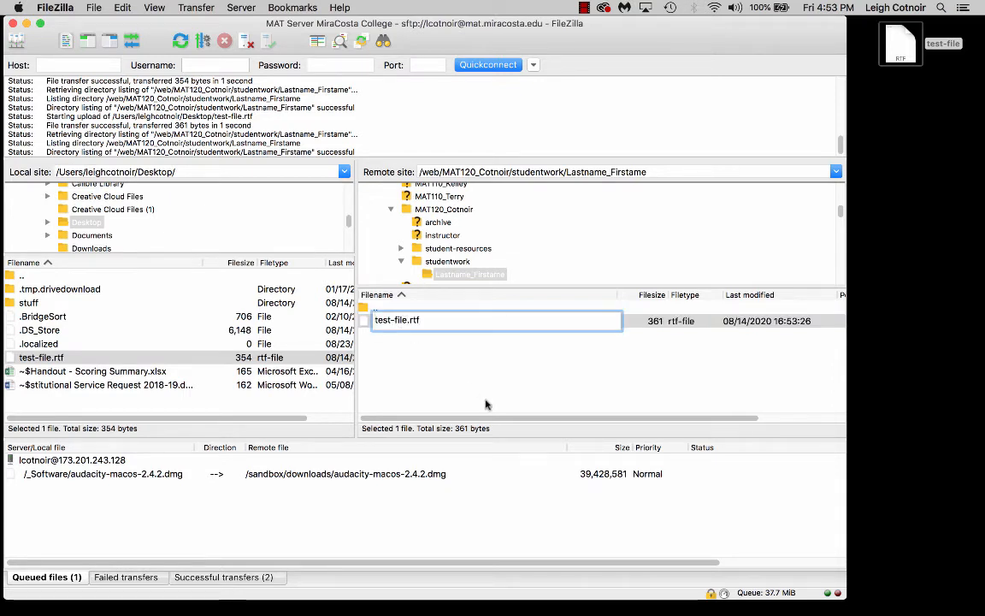
{"action": "type", "text": "2"}
{"action": "key", "text": "Return"}
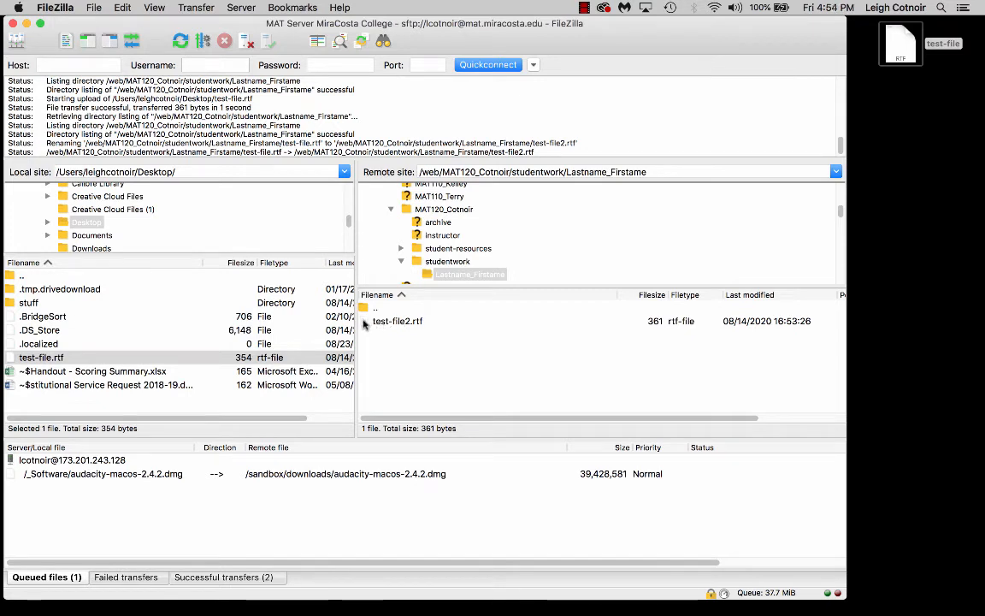
{"action": "left_click_drag", "start_coordinate": [384, 322], "coordinate": [846, 205]}
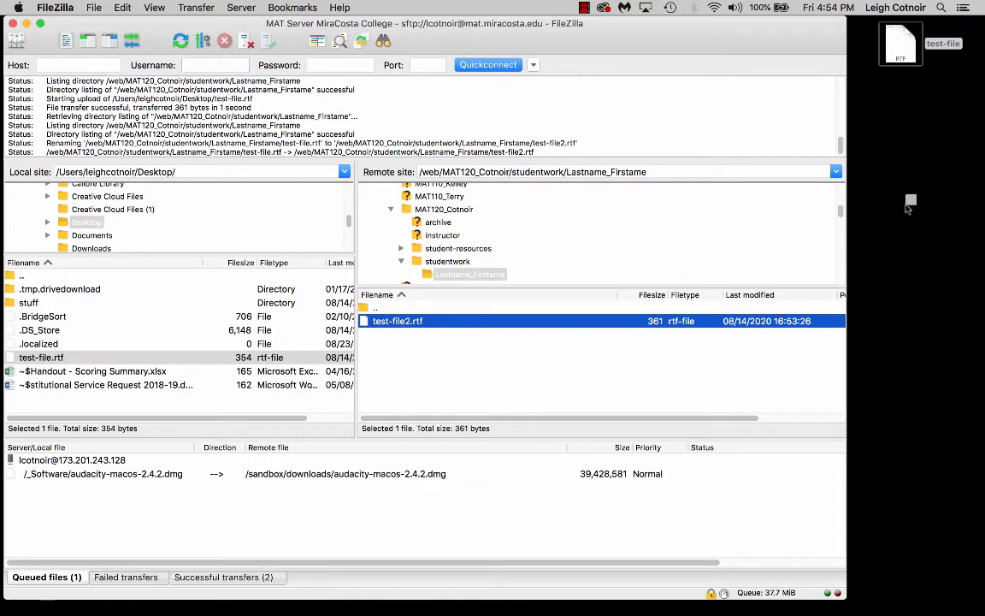
{"action": "key", "text": "F11"}
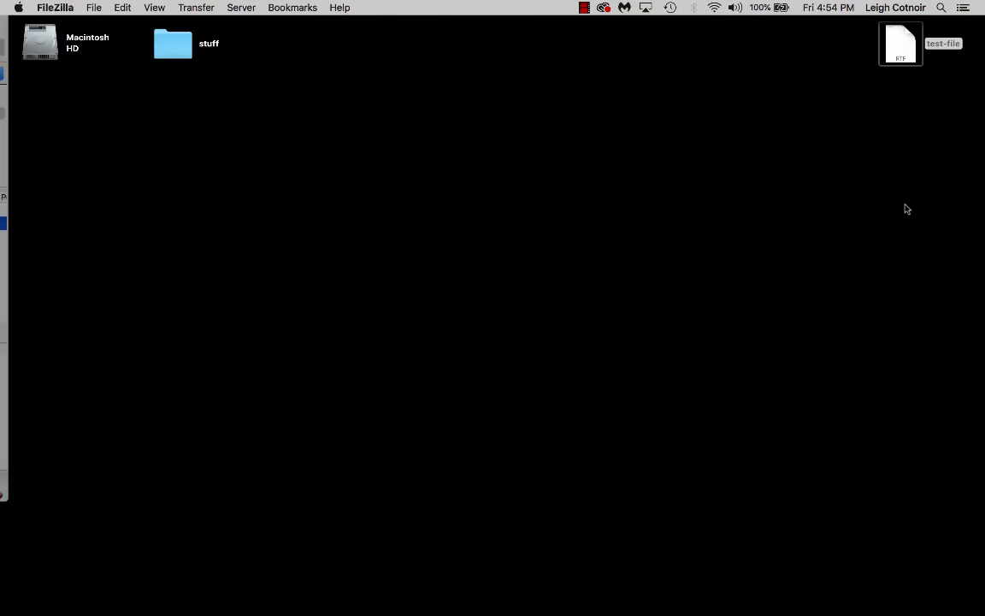
Copy test-file2.rtf (361 bytes) from the remote list into the local Desktop pane and select the downloaded copy
{"action": "left_click", "coordinate": [9, 268]}
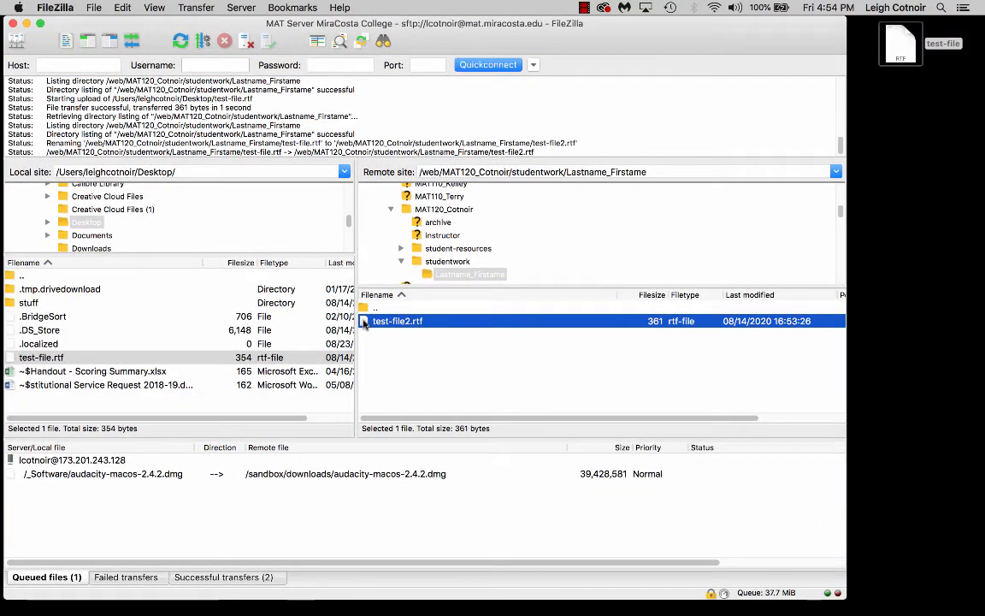
{"action": "left_click_drag", "start_coordinate": [408, 328], "coordinate": [927, 197]}
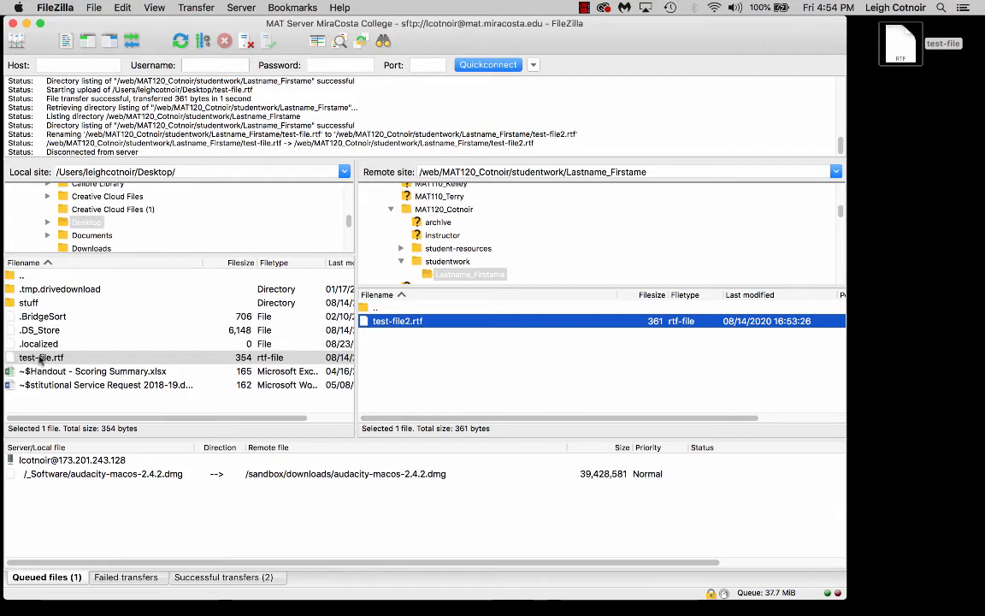
{"action": "left_click_drag", "start_coordinate": [350, 349], "coordinate": [297, 404]}
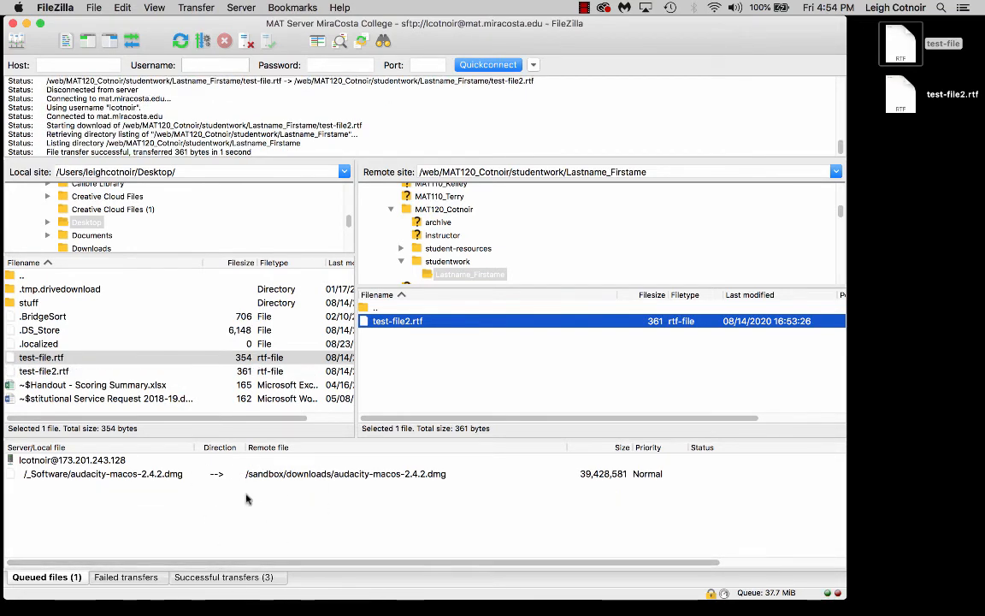
{"action": "left_click", "coordinate": [909, 100]}
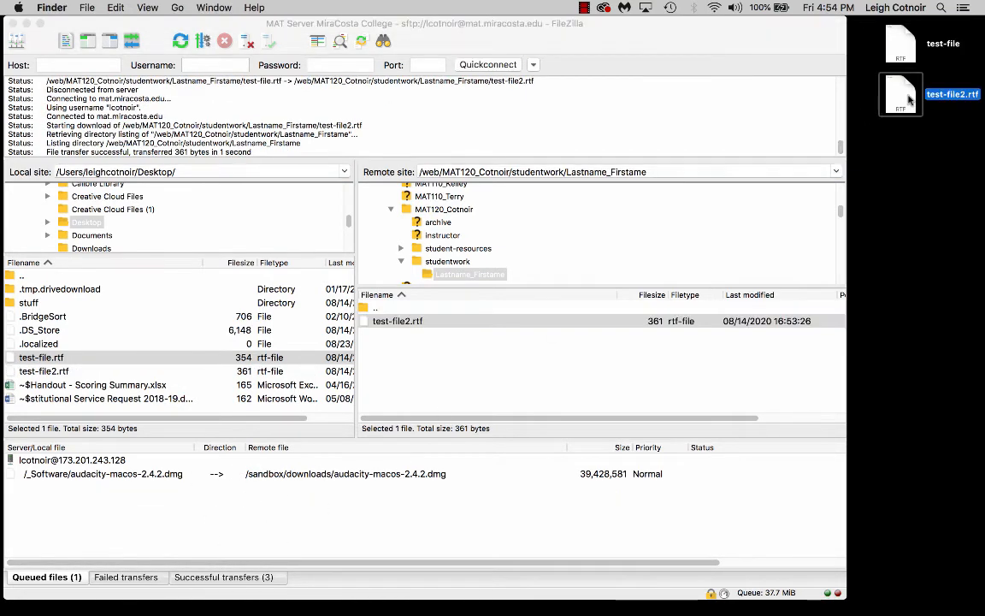
{"action": "key", "text": "space"}
{"action": "key", "text": "space"}
Launch Firefox and position its window so FileZilla stays visible behind it
{"action": "left_click", "coordinate": [25, 260]}
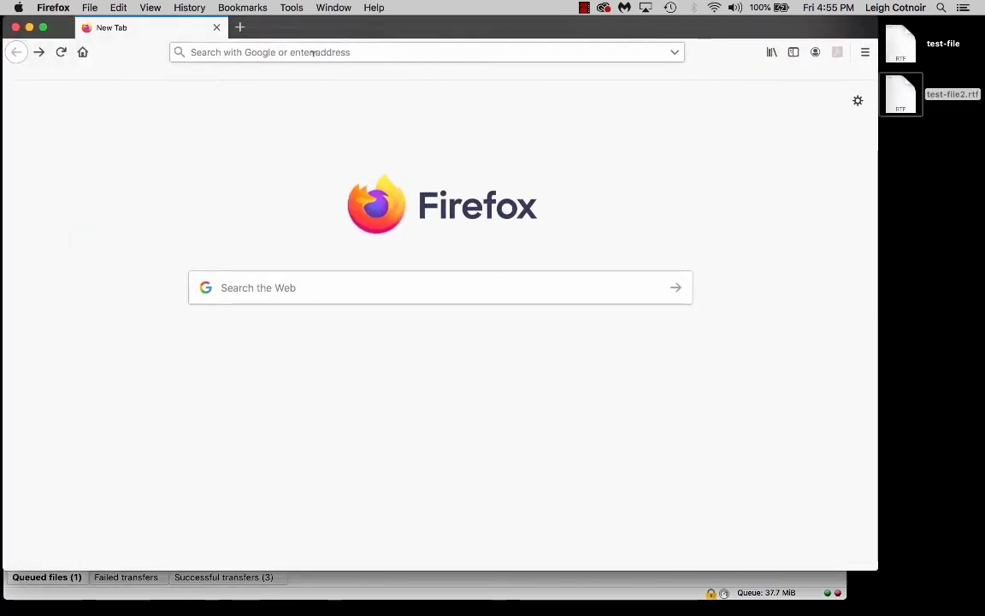
{"action": "left_click_drag", "start_coordinate": [314, 29], "coordinate": [371, 194]}
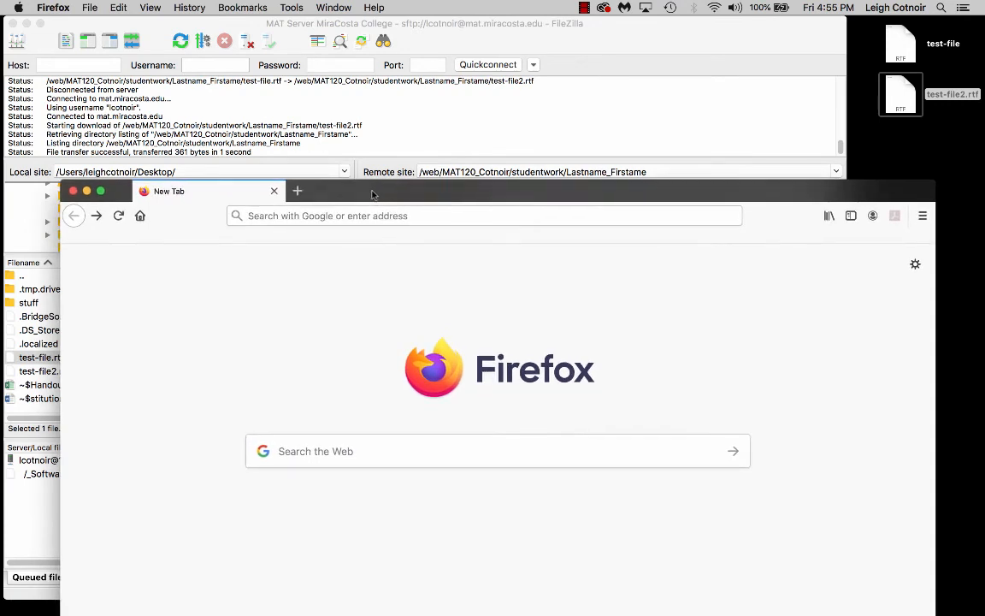
{"action": "left_click", "coordinate": [294, 216]}
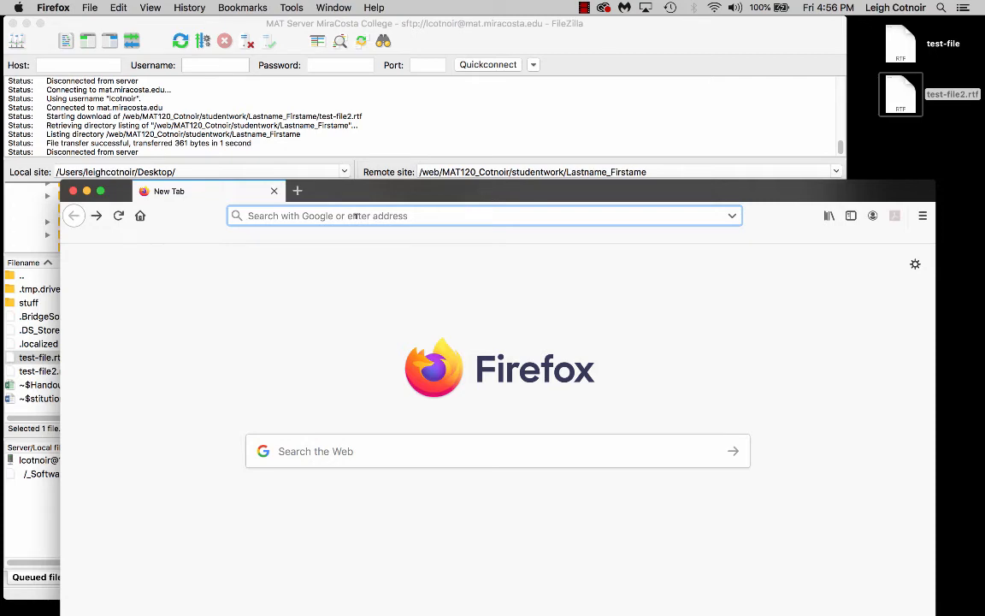
{"action": "left_click_drag", "start_coordinate": [419, 193], "coordinate": [419, 250]}
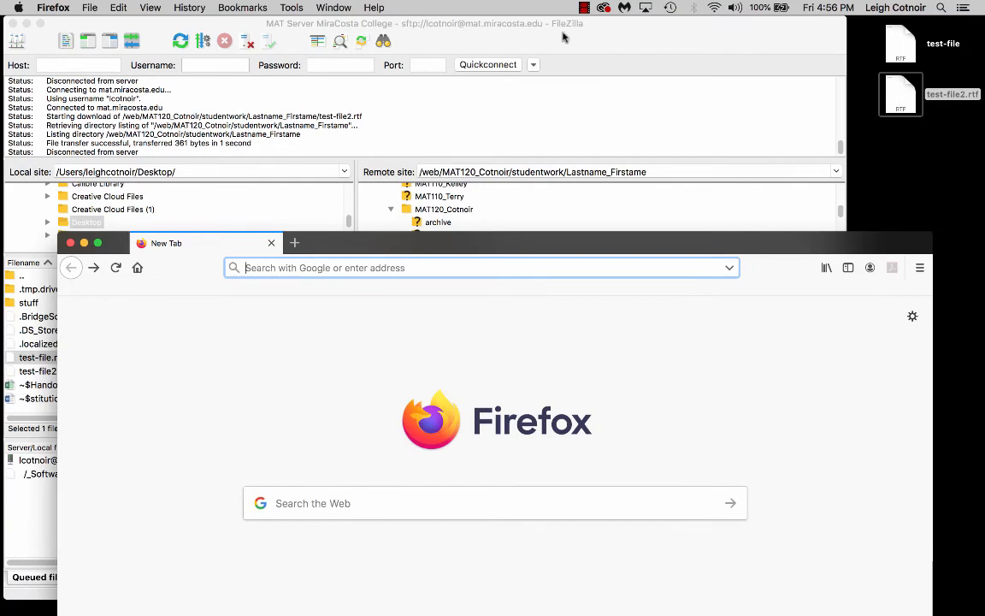
Check the /web part of FileZilla's remote path, then bring Firefox back over FileZilla
{"action": "left_click", "coordinate": [507, 30]}
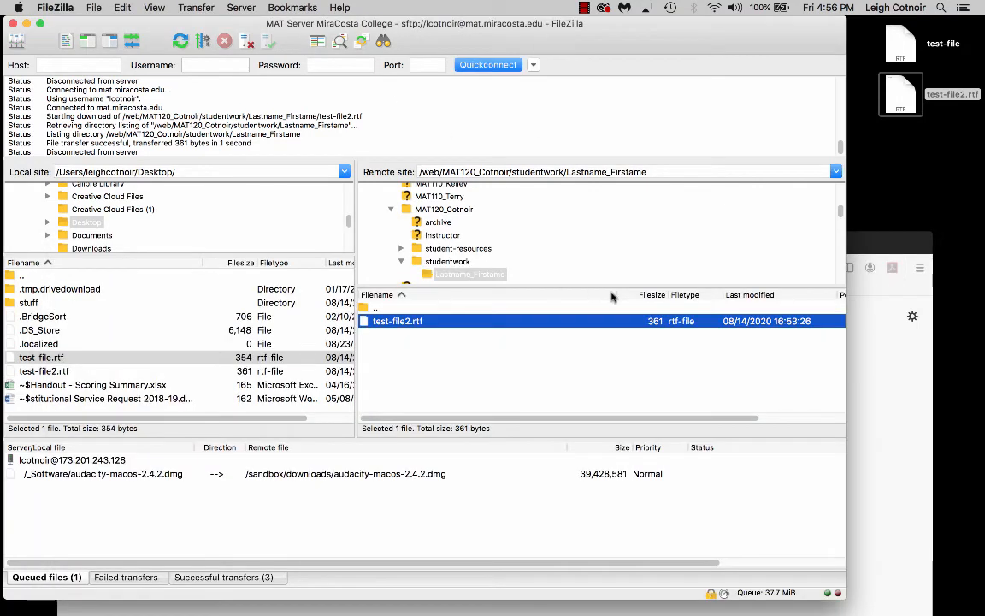
{"action": "left_click", "coordinate": [876, 391]}
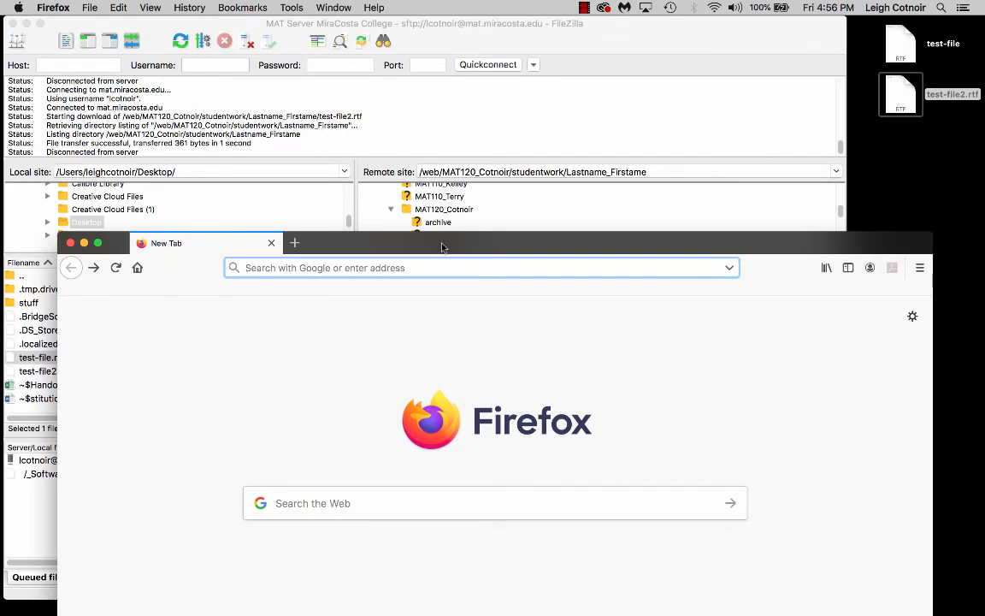
{"action": "left_click", "coordinate": [440, 172]}
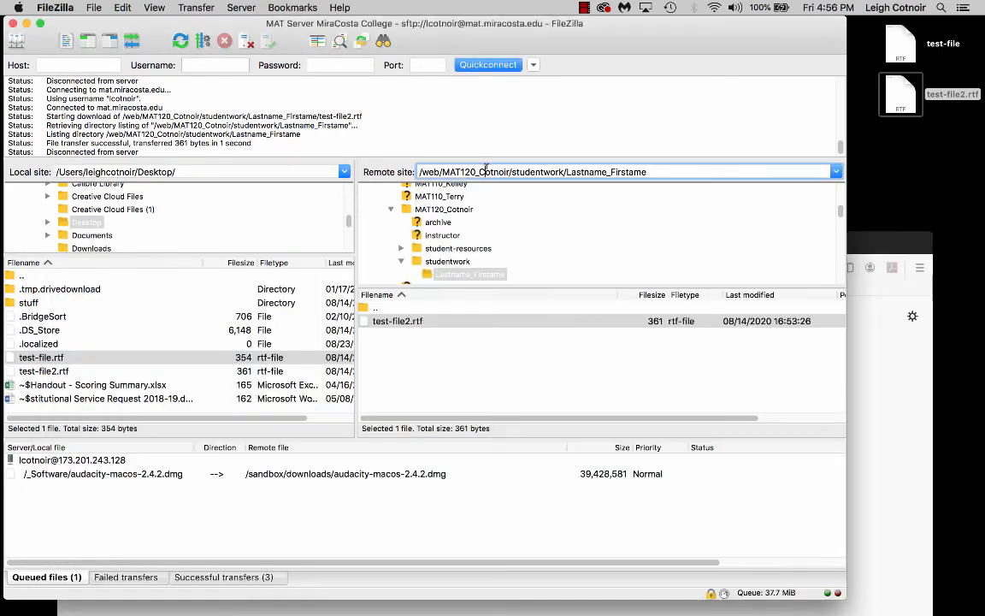
{"action": "left_click_drag", "start_coordinate": [440, 172], "coordinate": [418, 171]}
{"action": "left_click", "coordinate": [860, 312]}
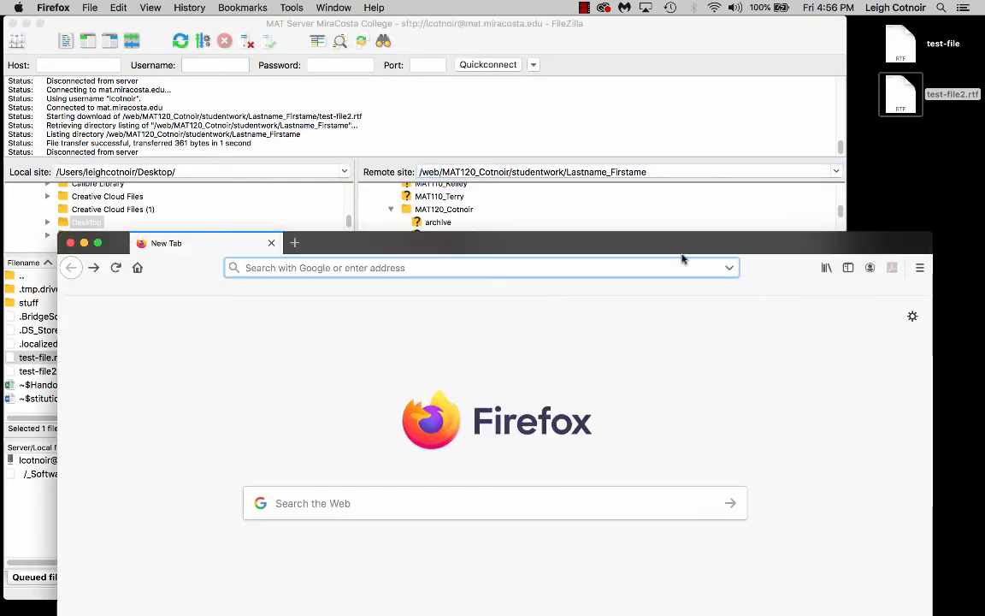
{"action": "left_click_drag", "start_coordinate": [682, 247], "coordinate": [681, 197]}
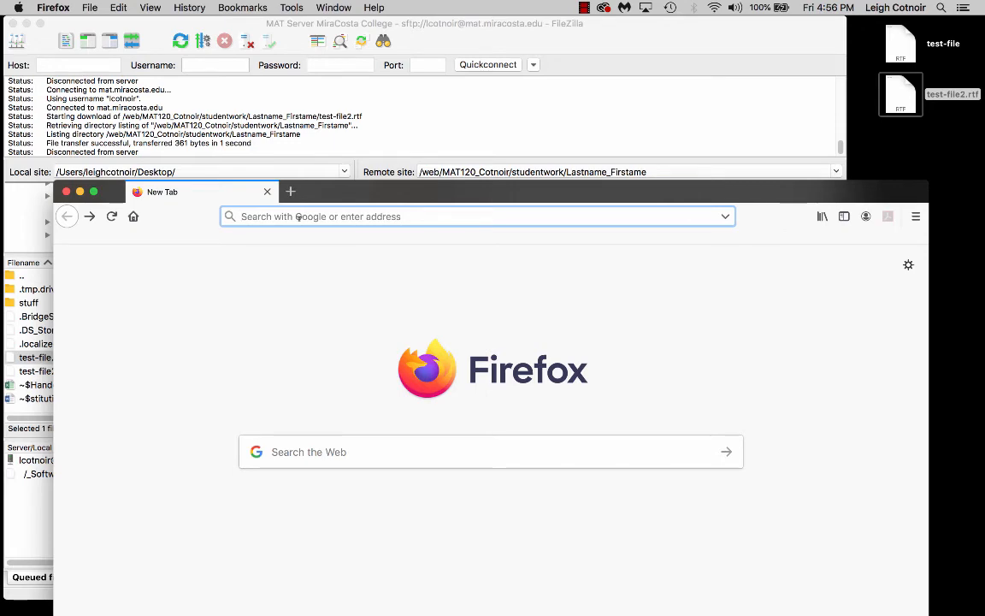
Enter mat.miracosta.edu/mat120_cotnoir/ in Firefox's address bar and load it
{"action": "type", "text": "mat.mira"}
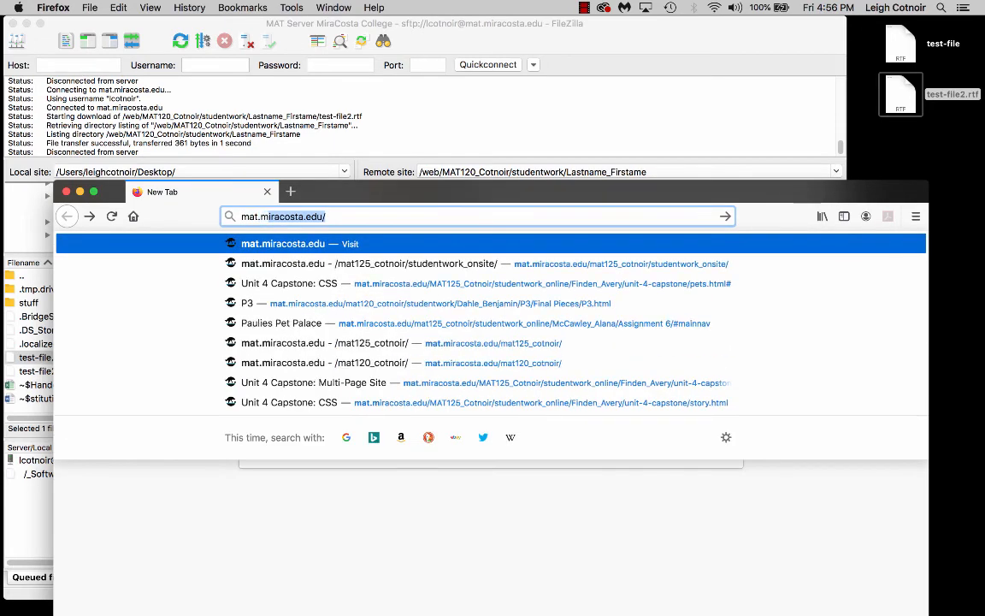
{"action": "type", "text": "costa."}
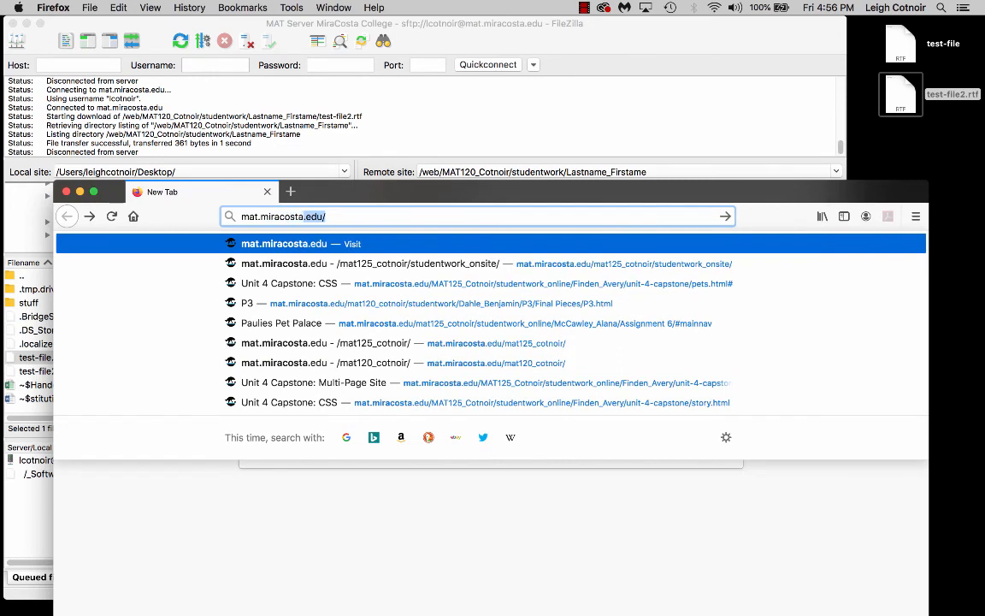
{"action": "type", "text": "edu/"}
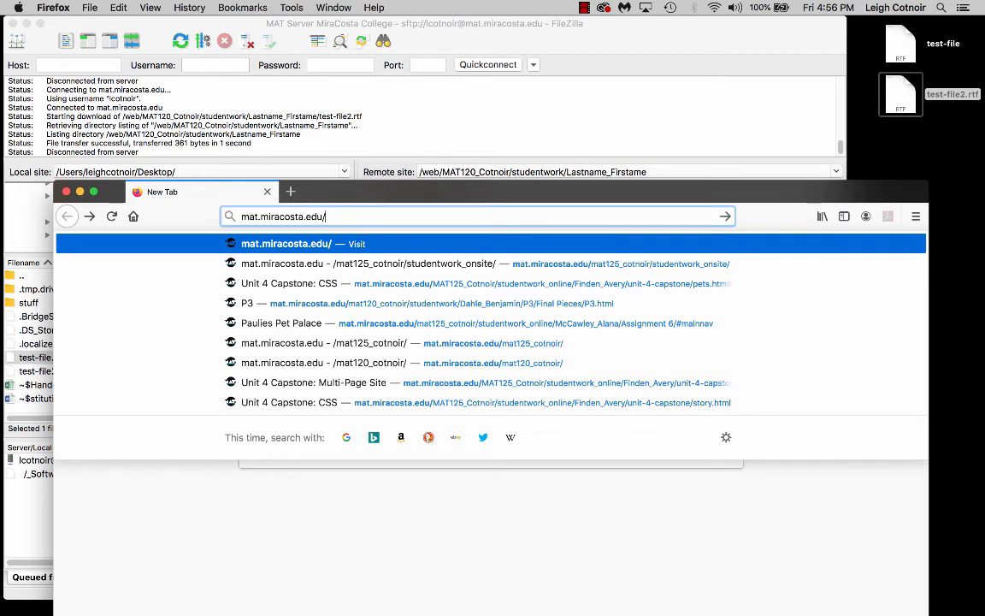
{"action": "type", "text": "mat120_"}
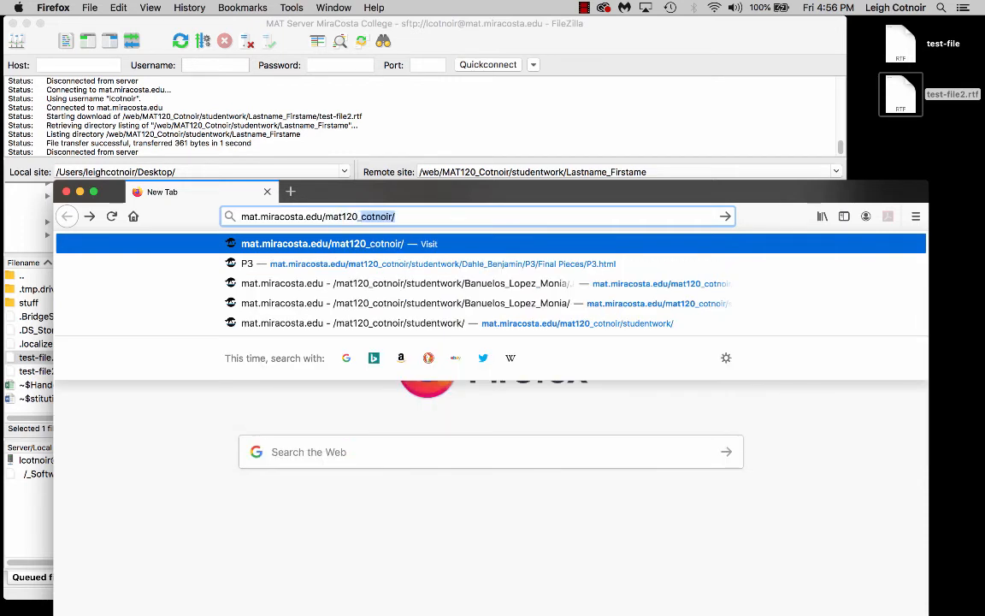
{"action": "type", "text": "cotnoir/"}
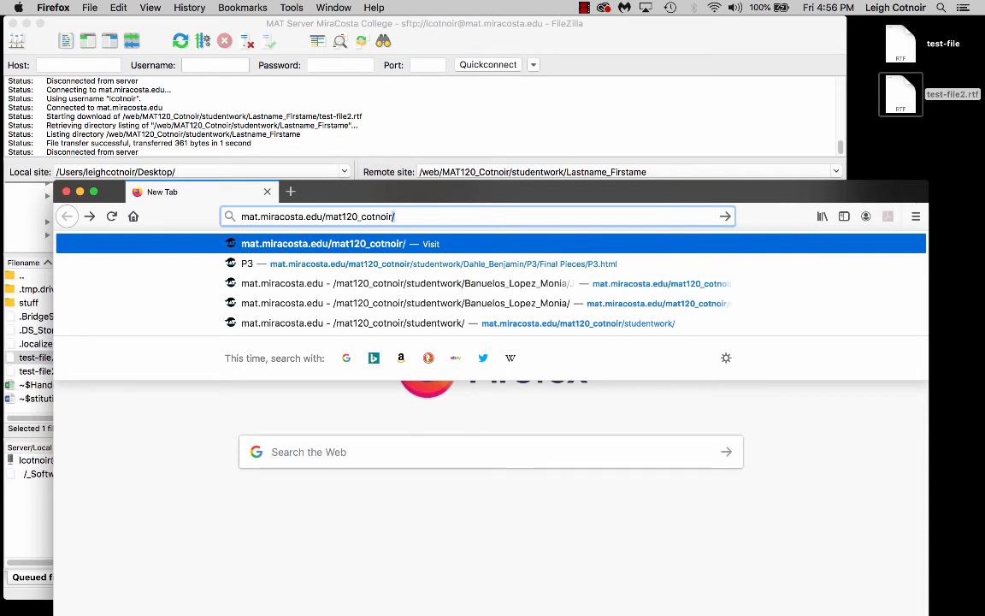
{"action": "key", "text": "Return"}
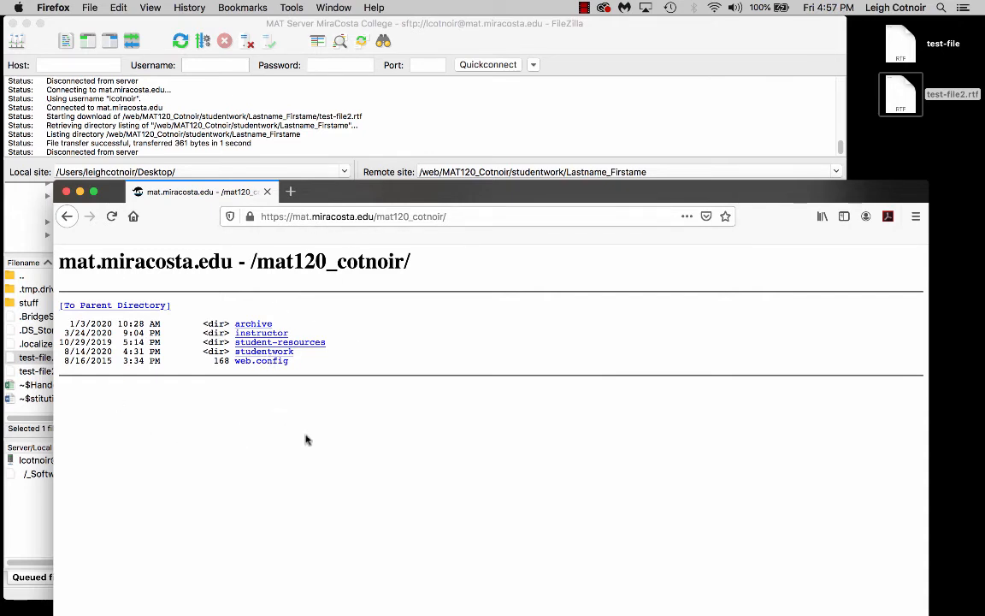
Browse to studentwork/Lastname_Firstame/, cancel opening test-file2.rtf from the server, and open the desktop copy
{"action": "left_click", "coordinate": [261, 351]}
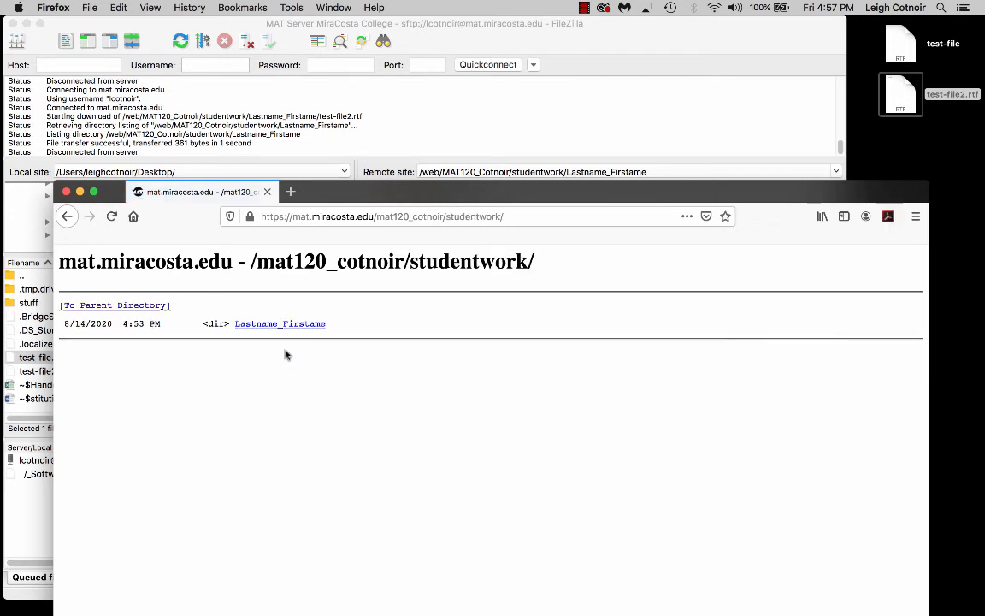
{"action": "left_click", "coordinate": [276, 325]}
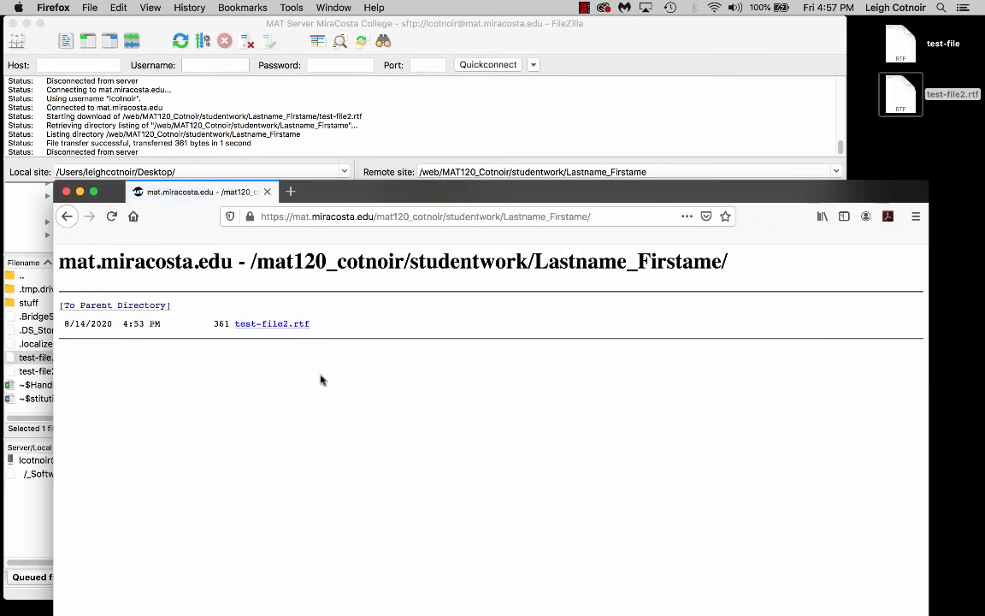
{"action": "left_click", "coordinate": [301, 325]}
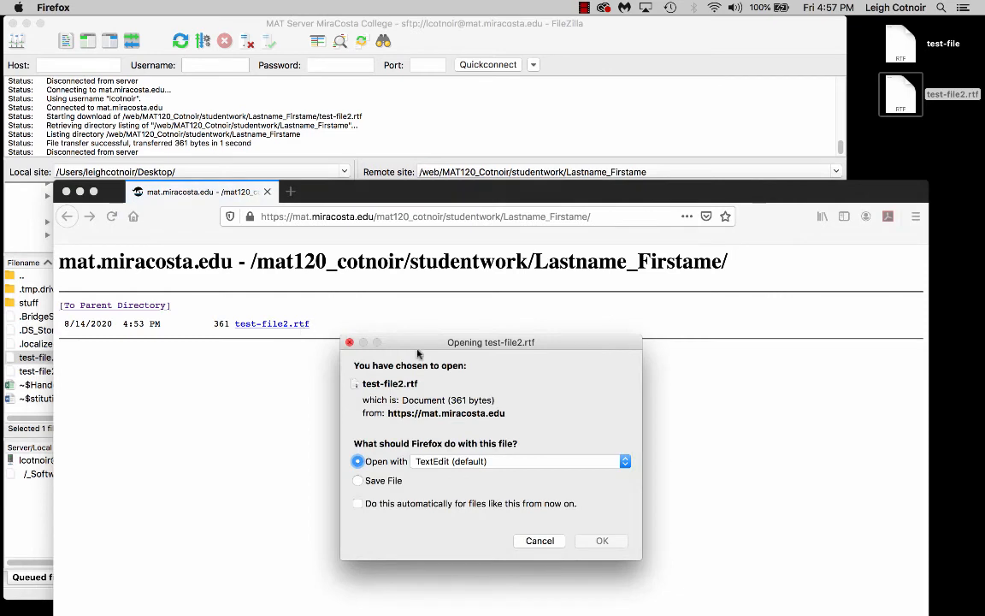
{"action": "left_click_drag", "start_coordinate": [418, 353], "coordinate": [516, 246]}
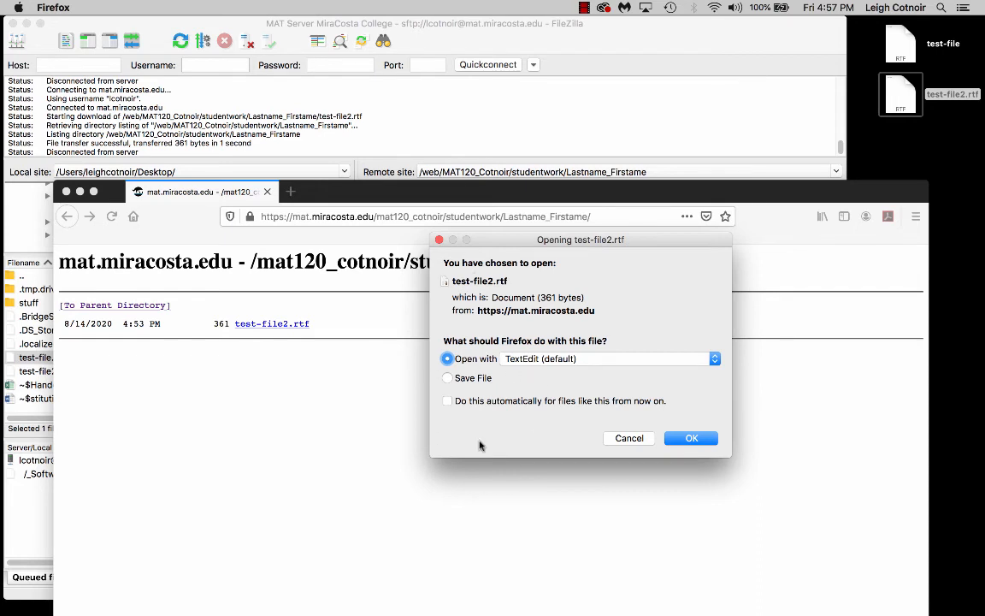
{"action": "left_click", "coordinate": [629, 438]}
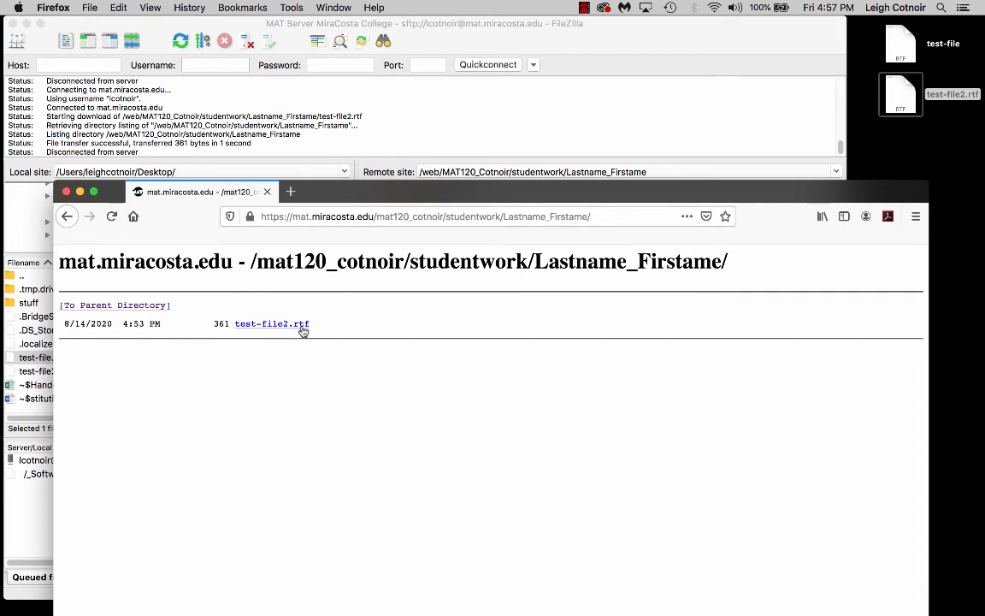
{"action": "double_click", "coordinate": [908, 103]}
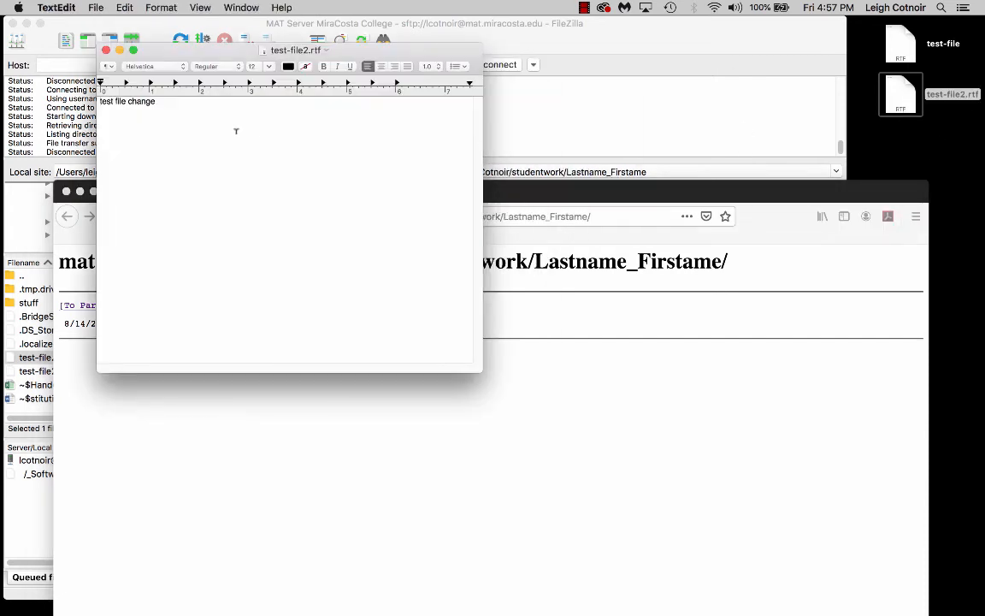
Convert test-file2 to plain text, save it as test-file2.txt, and close the document
{"action": "key", "text": "super+shift+t"}
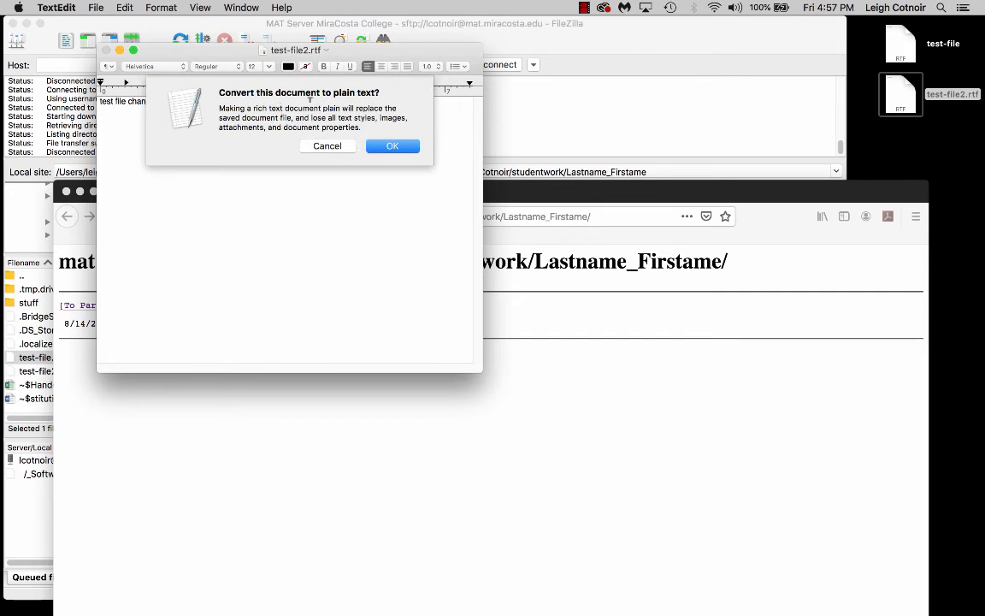
{"action": "left_click", "coordinate": [389, 146]}
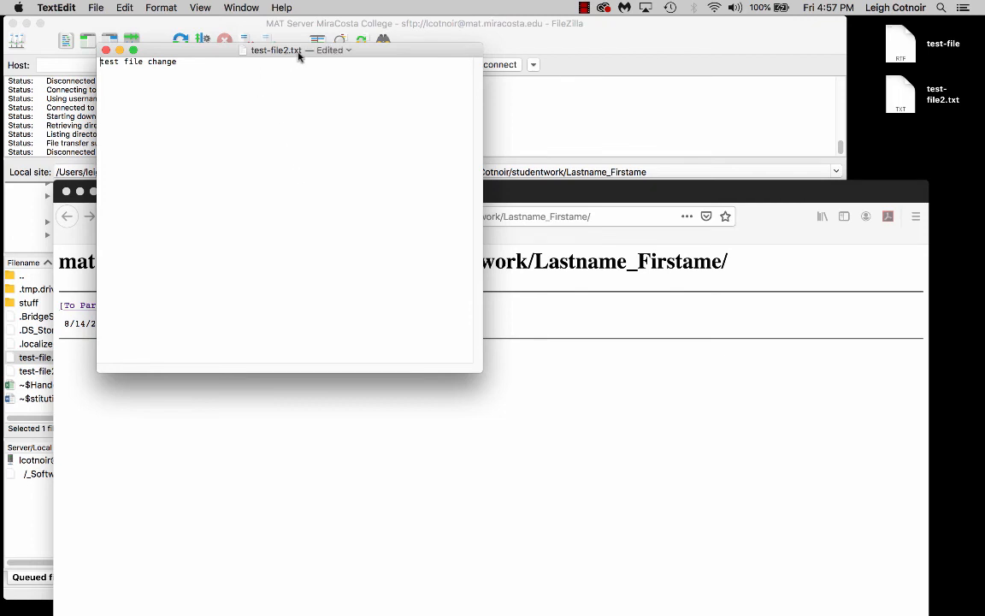
{"action": "key", "text": "super+s"}
{"action": "left_click", "coordinate": [106, 50]}
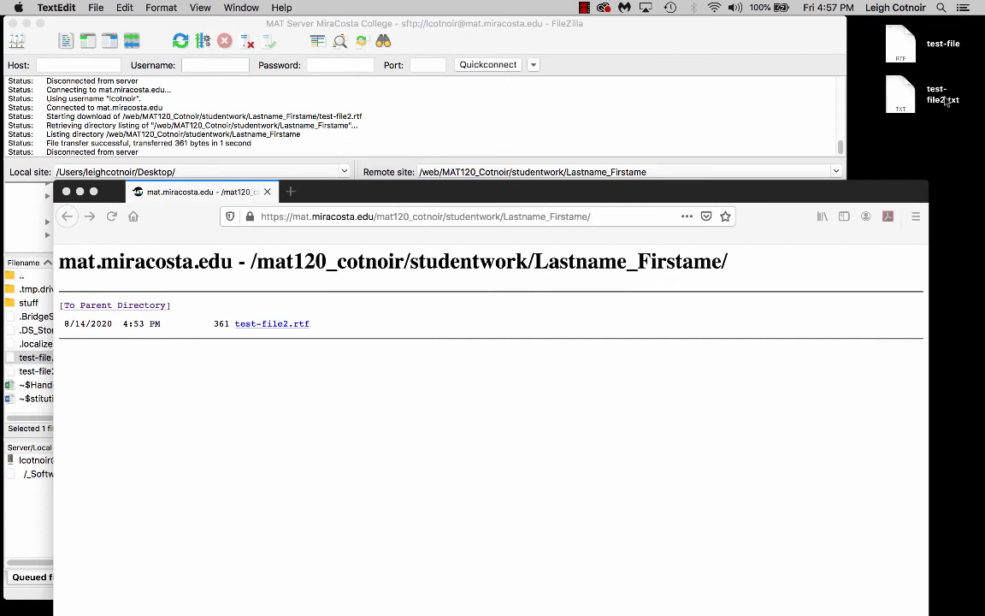
Upload test-file2.txt from the desktop into the Lastname_Firstame server folder, then bring Firefox forward
{"action": "left_click", "coordinate": [475, 178]}
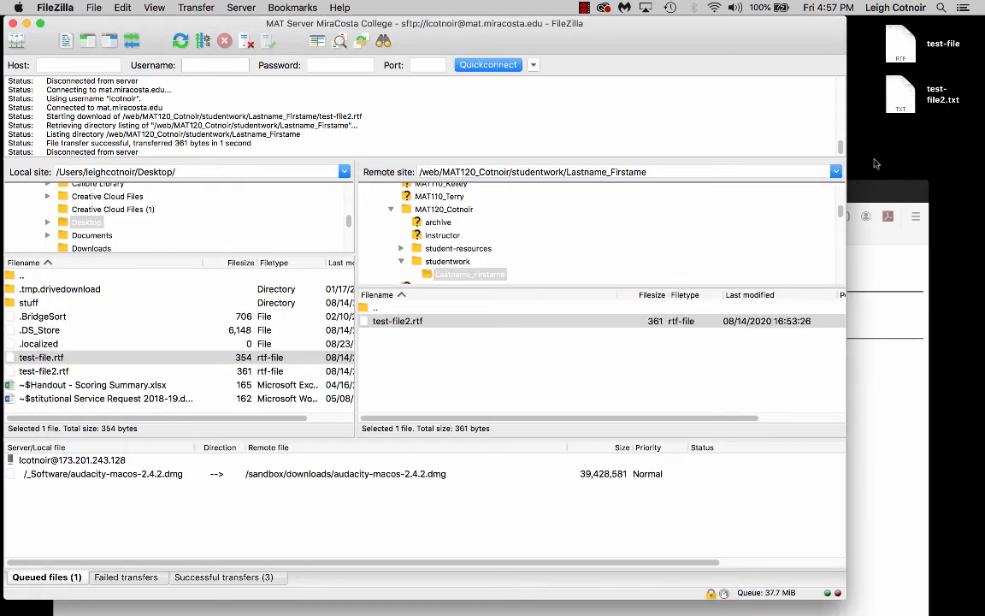
{"action": "left_click_drag", "start_coordinate": [898, 98], "coordinate": [538, 395]}
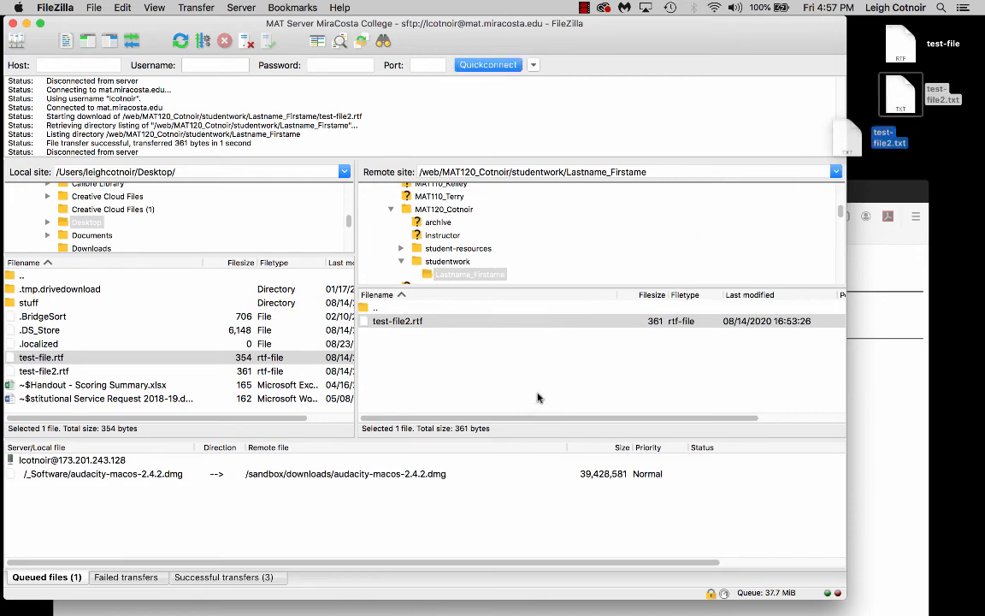
{"action": "left_click", "coordinate": [902, 94]}
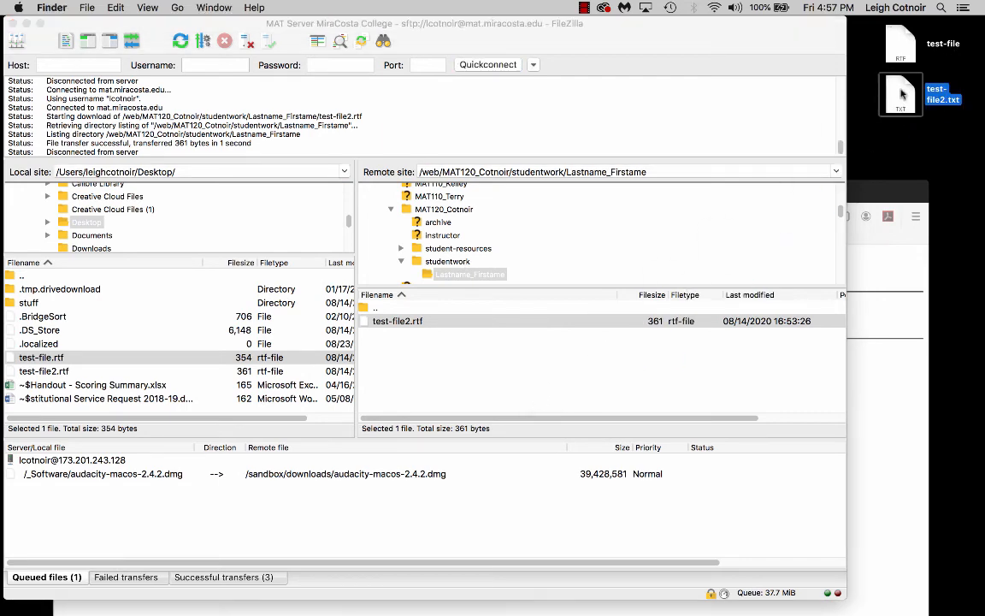
{"action": "left_click_drag", "start_coordinate": [902, 94], "coordinate": [596, 354]}
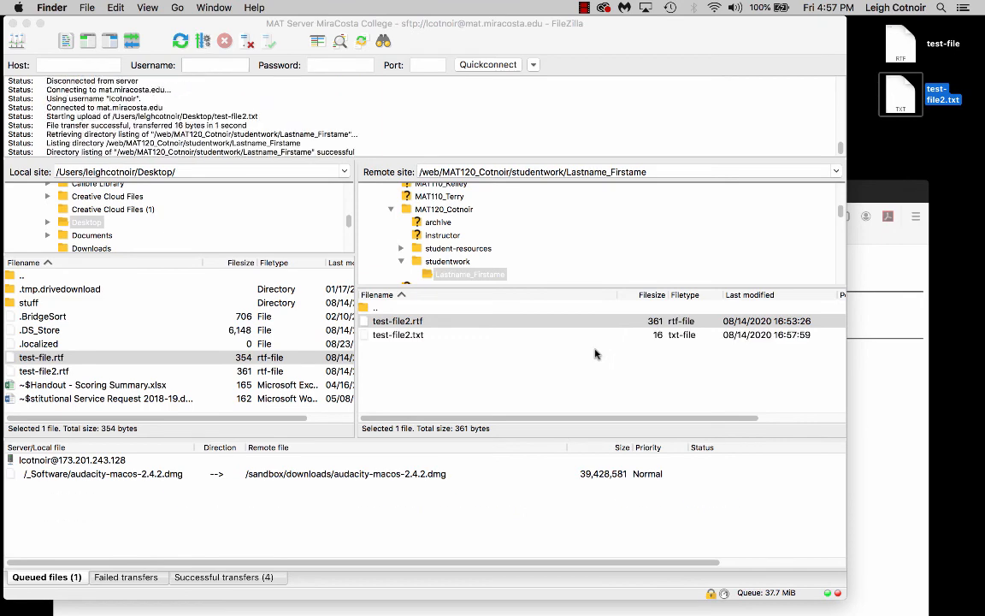
{"action": "left_click", "coordinate": [876, 443]}
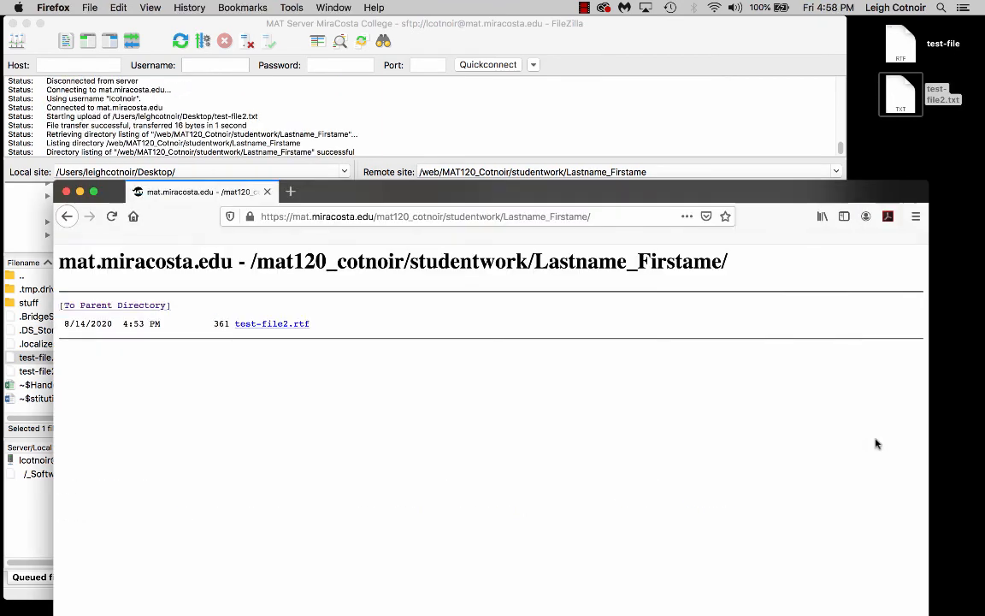
Reload the Firefox listing, confirm test-file2.txt reads 'test file change', then go back
{"action": "left_click_drag", "start_coordinate": [602, 196], "coordinate": [577, 103]}
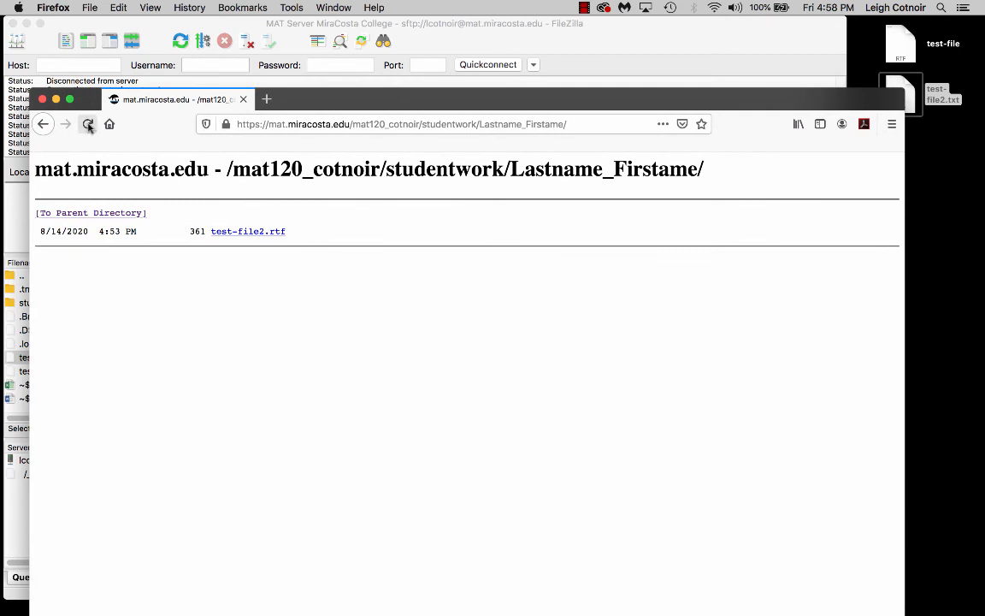
{"action": "left_click", "coordinate": [88, 125]}
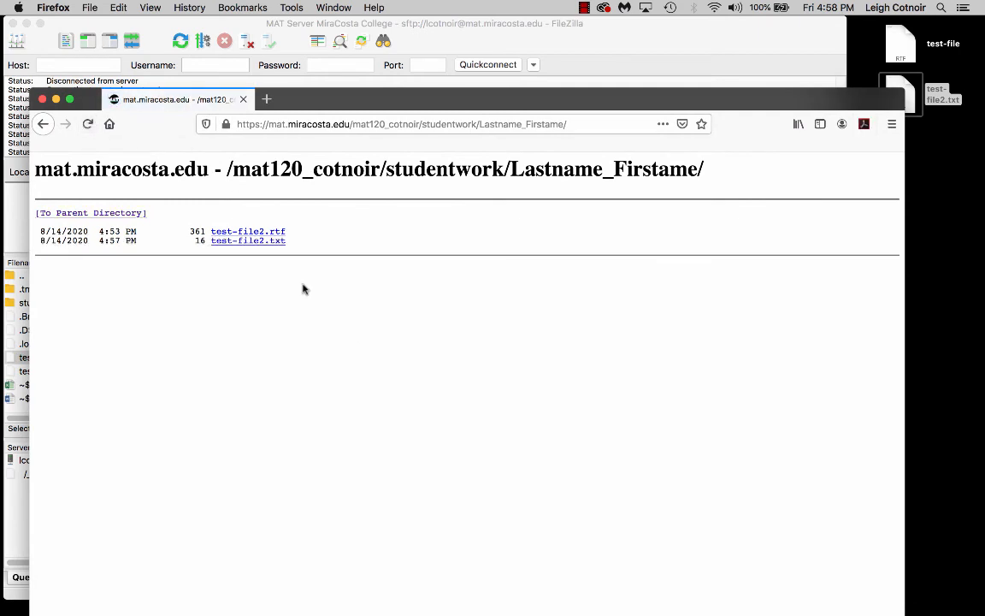
{"action": "left_click", "coordinate": [274, 242]}
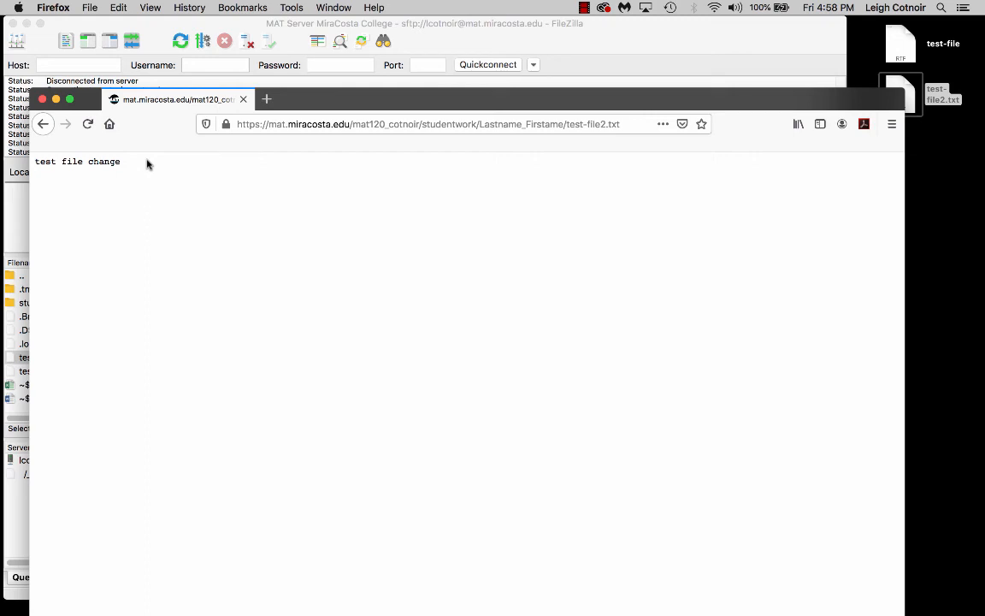
{"action": "left_click", "coordinate": [44, 125]}
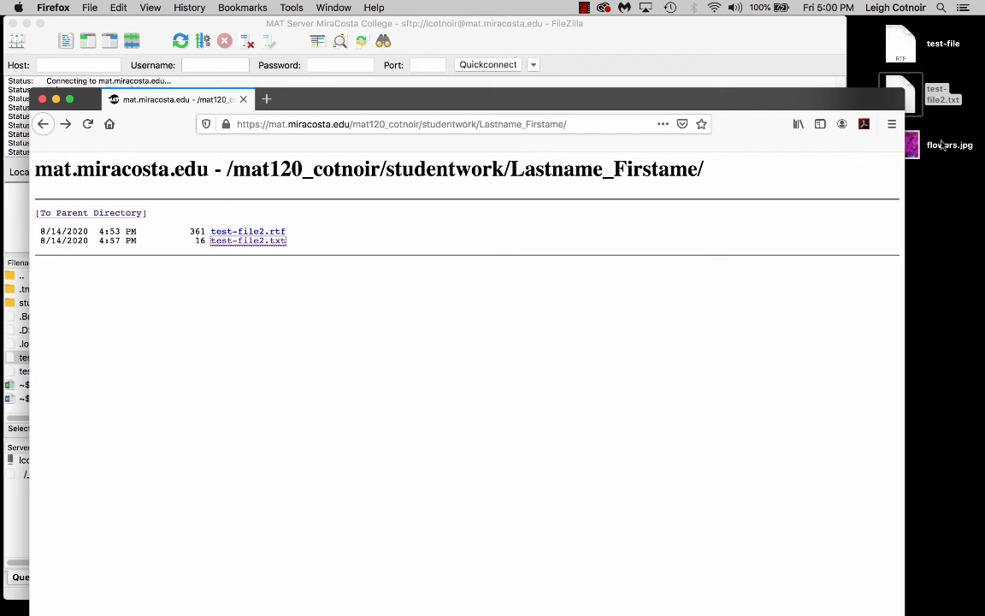
Drag flowers.jpg from the desktop into FileZilla's remote server folder, then restore Firefox
{"action": "left_click", "coordinate": [912, 146]}
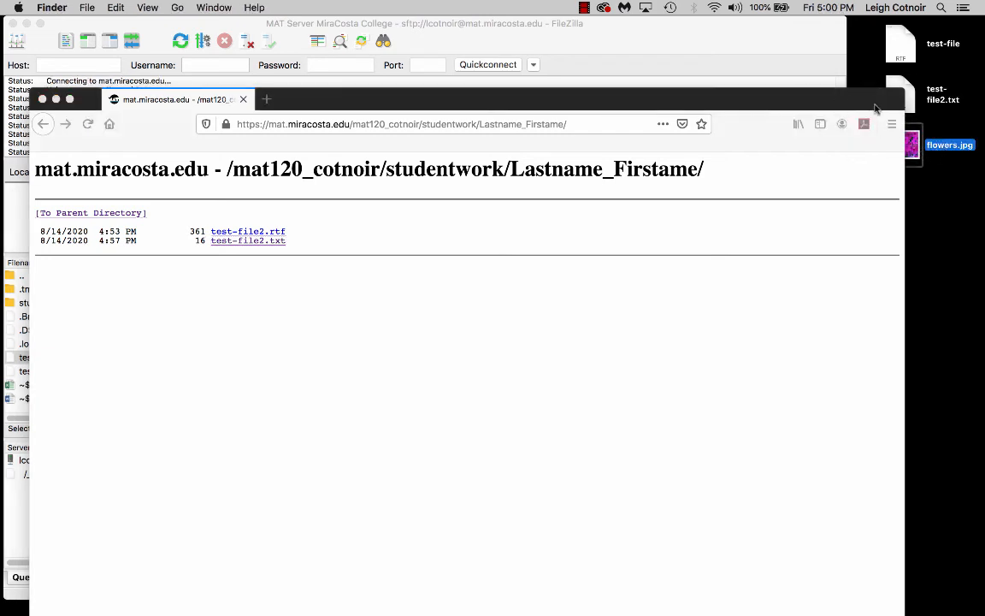
{"action": "key", "text": "super+Tab"}
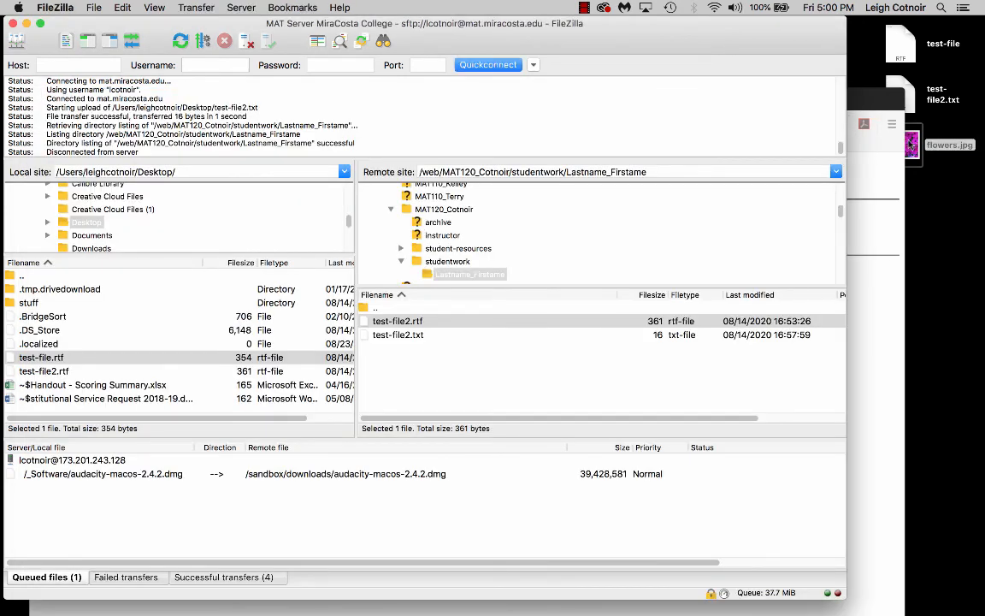
{"action": "key", "text": "super+Tab"}
{"action": "key", "text": "super+Tab"}
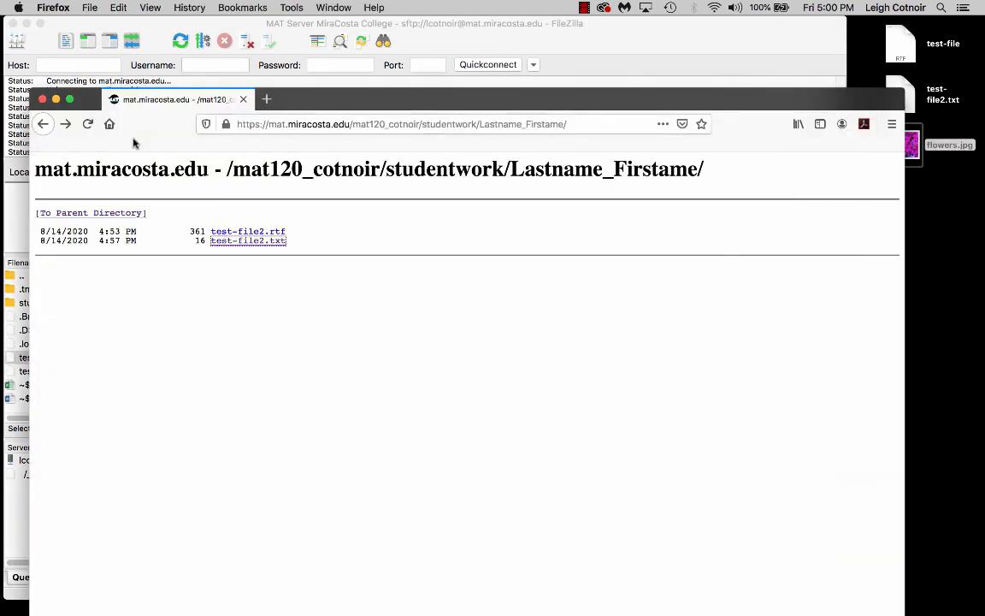
{"action": "left_click", "coordinate": [55, 100]}
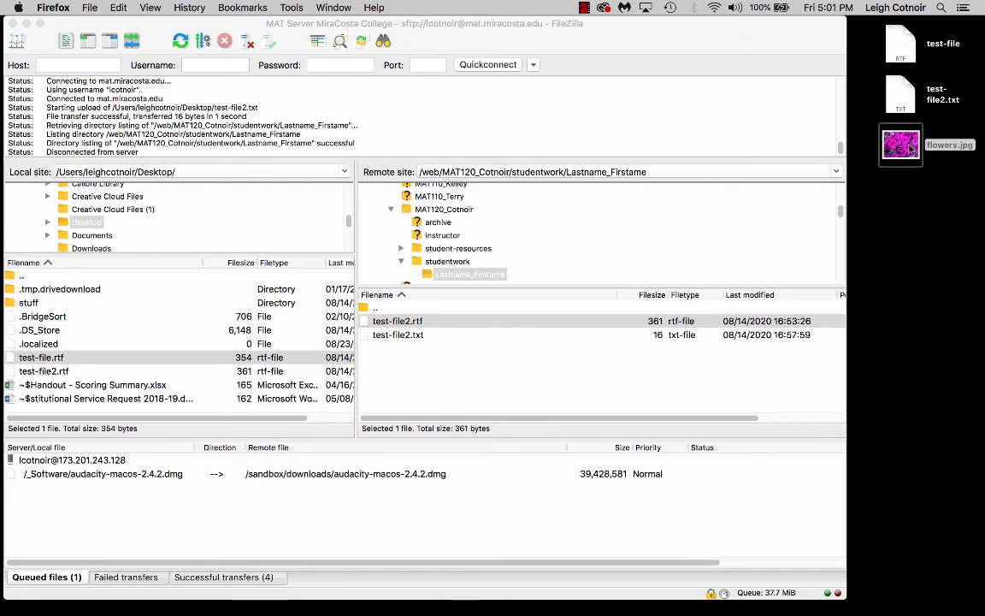
{"action": "left_click_drag", "start_coordinate": [426, 367], "coordinate": [583, 391]}
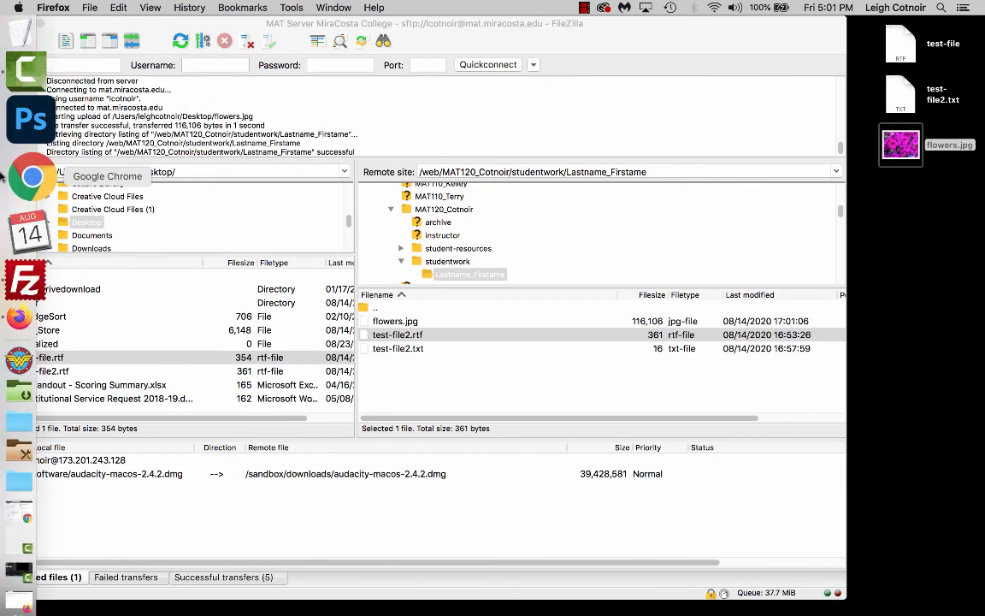
{"action": "left_click", "coordinate": [24, 214]}
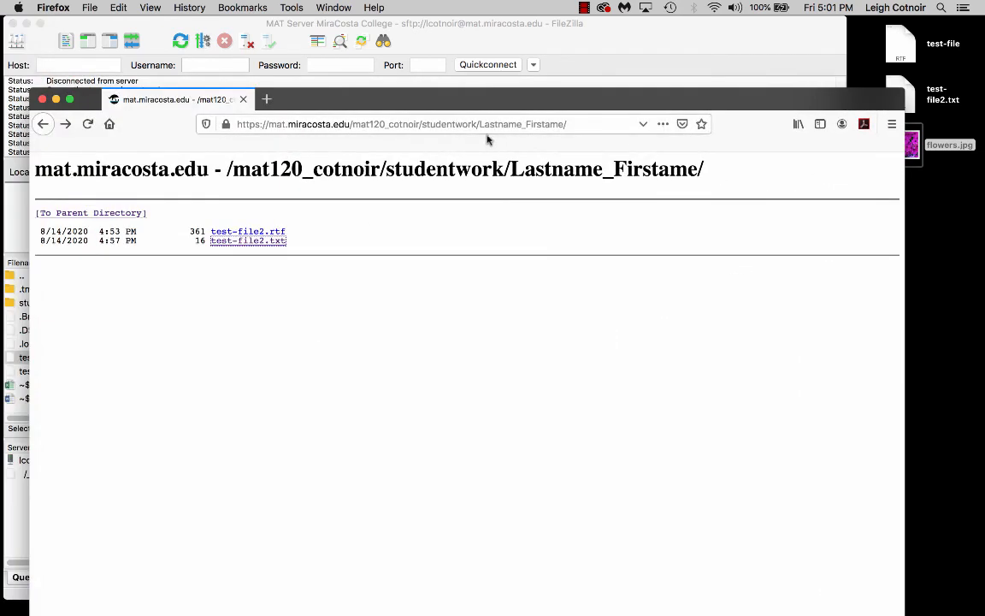
Reload the listing, view flowers.jpg as the pink flower photo, go back, and switch to FileZilla
{"action": "left_click", "coordinate": [87, 124]}
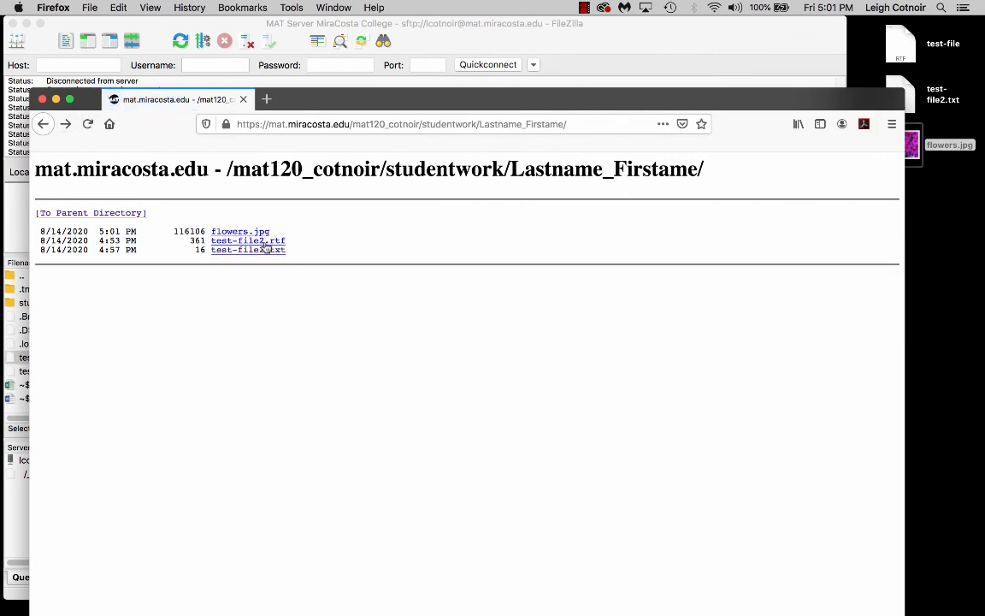
{"action": "left_click", "coordinate": [243, 232]}
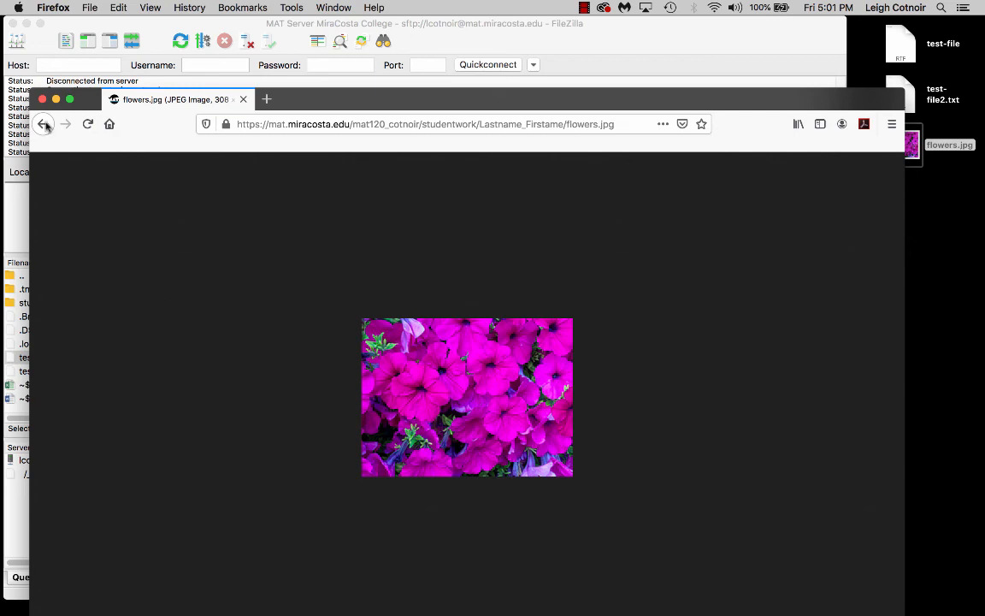
{"action": "left_click", "coordinate": [44, 124]}
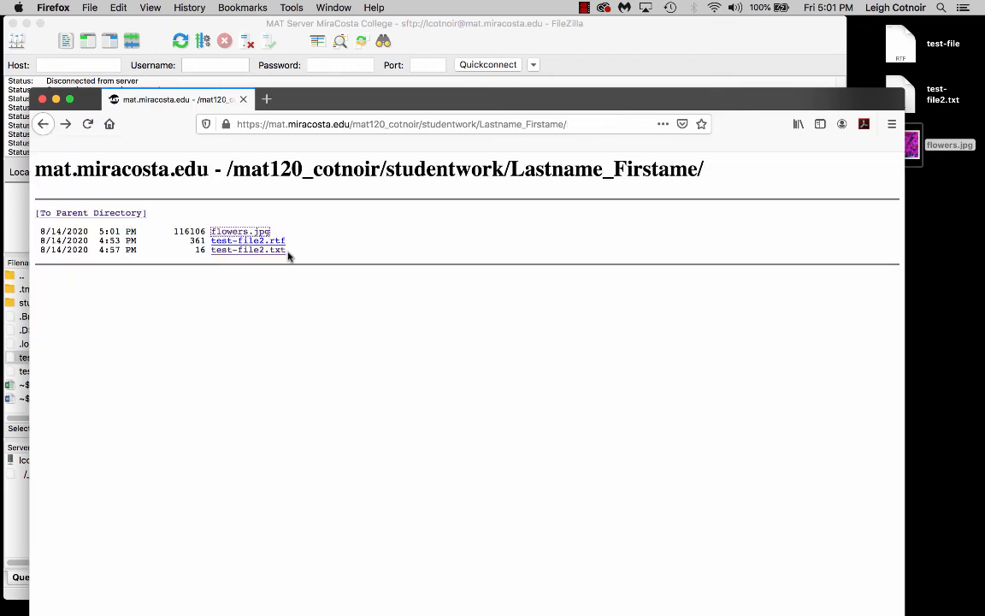
{"action": "left_click", "coordinate": [546, 26]}
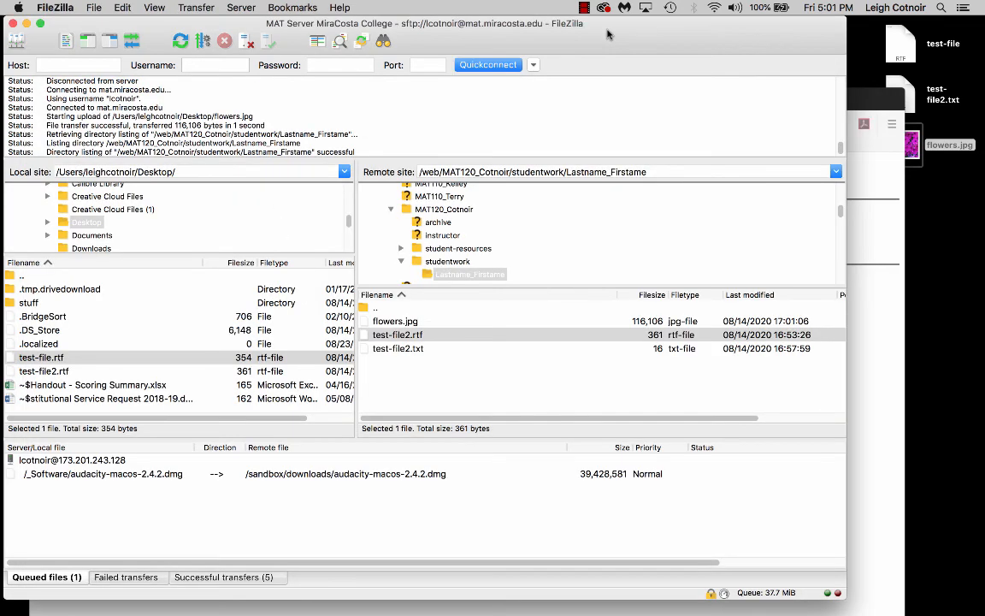
Create a new server directory named project1
{"action": "right_click", "coordinate": [382, 374]}
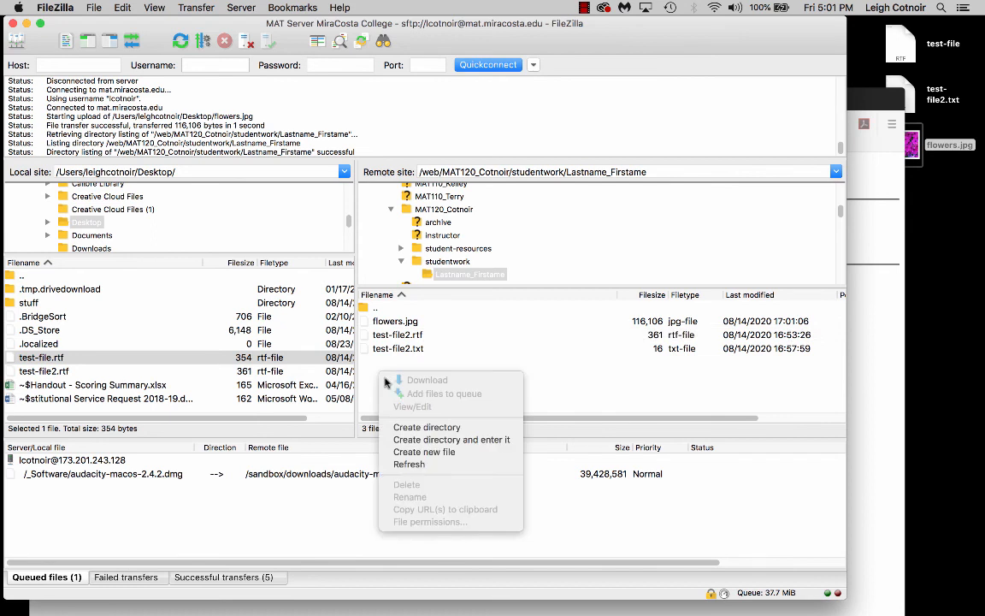
{"action": "left_click", "coordinate": [409, 427]}
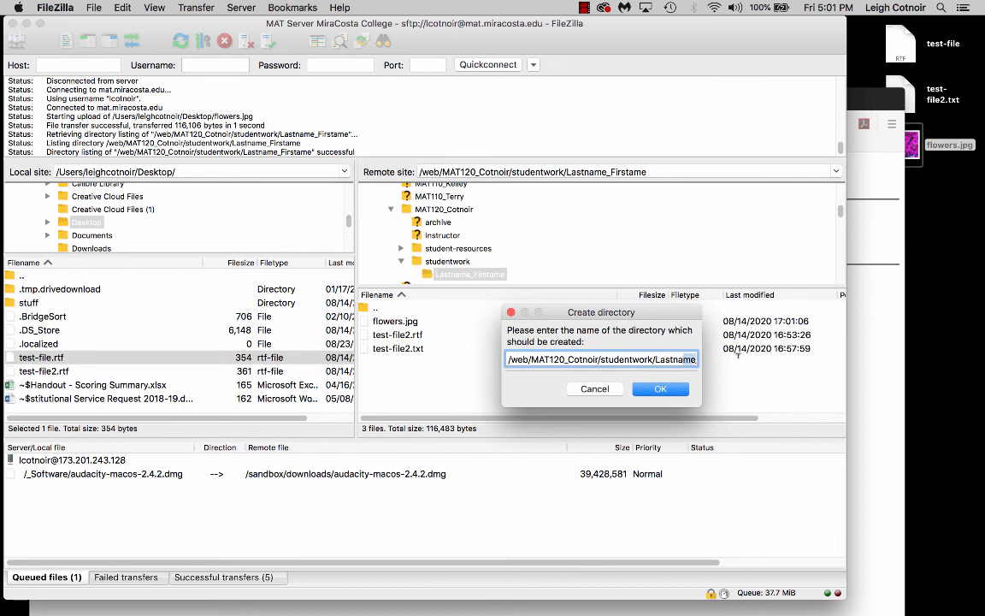
{"action": "left_click_drag", "start_coordinate": [655, 359], "coordinate": [663, 370]}
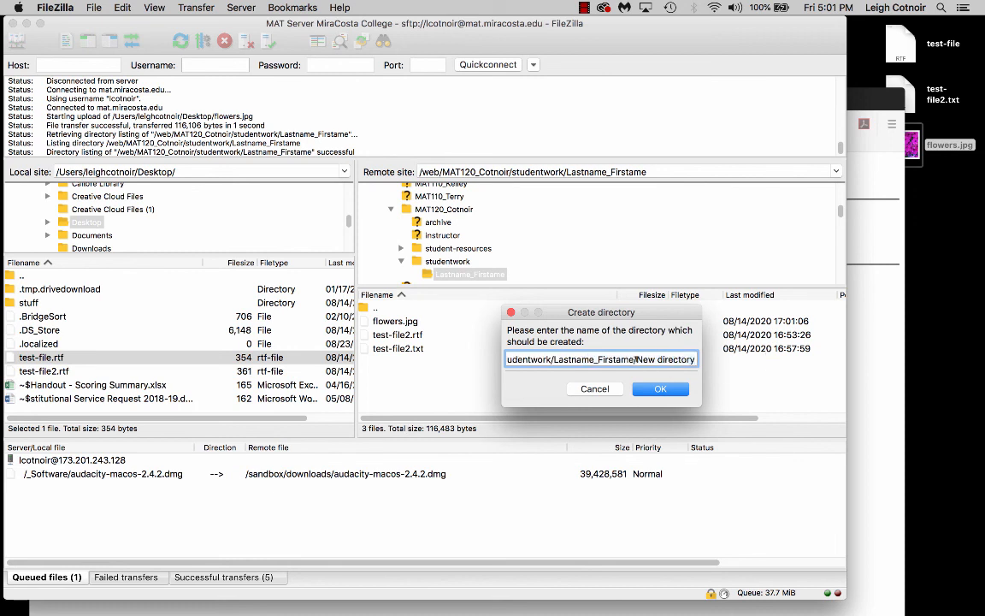
{"action": "left_click_drag", "start_coordinate": [635, 359], "coordinate": [853, 362]}
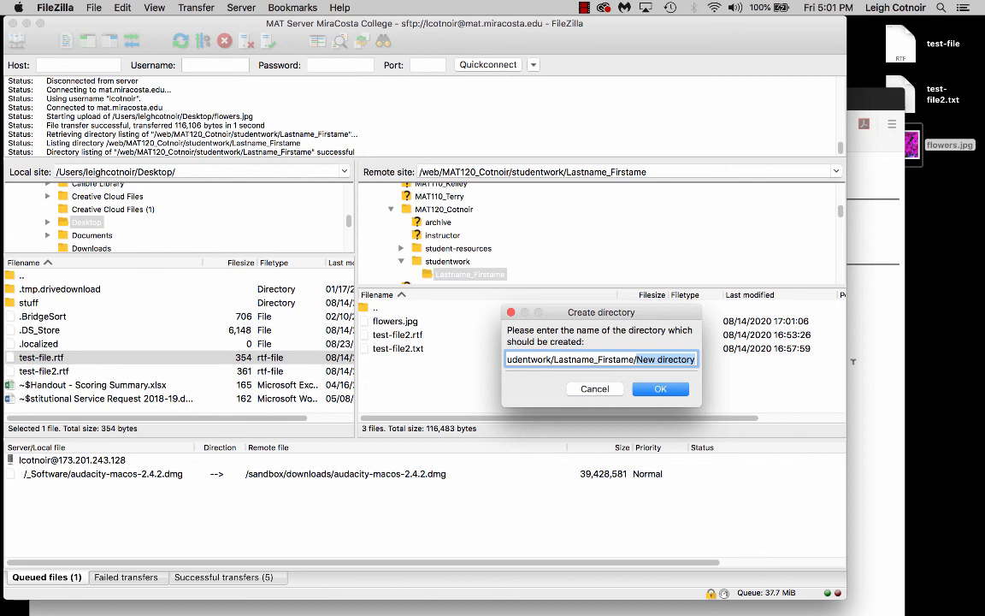
{"action": "type", "text": "folder"}
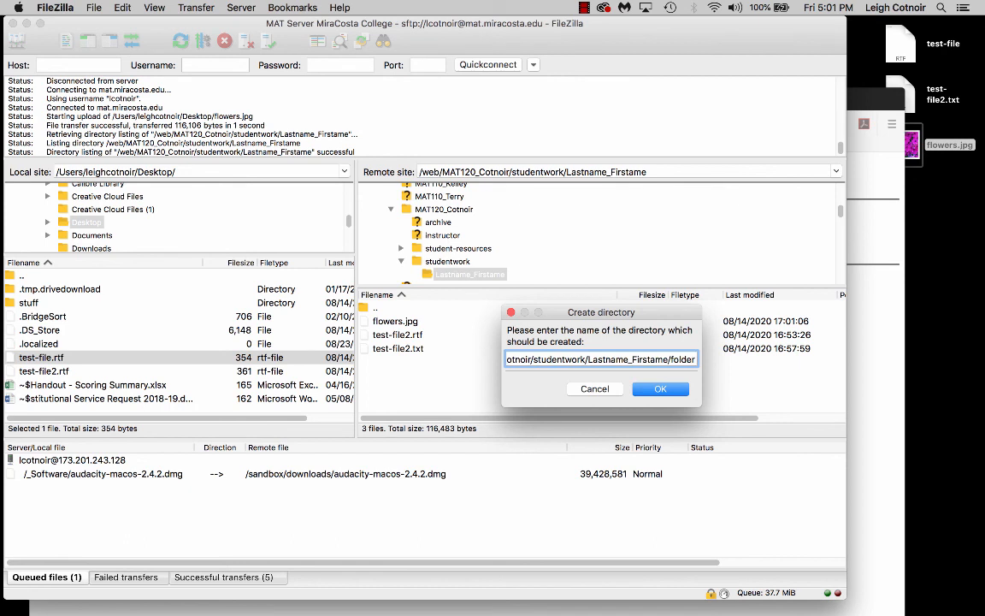
{"action": "key", "text": "BackSpace"}
{"action": "key", "text": "BackSpace"}
{"action": "key", "text": "BackSpace"}
{"action": "key", "text": "BackSpace"}
{"action": "key", "text": "BackSpace"}
{"action": "key", "text": "BackSpace"}
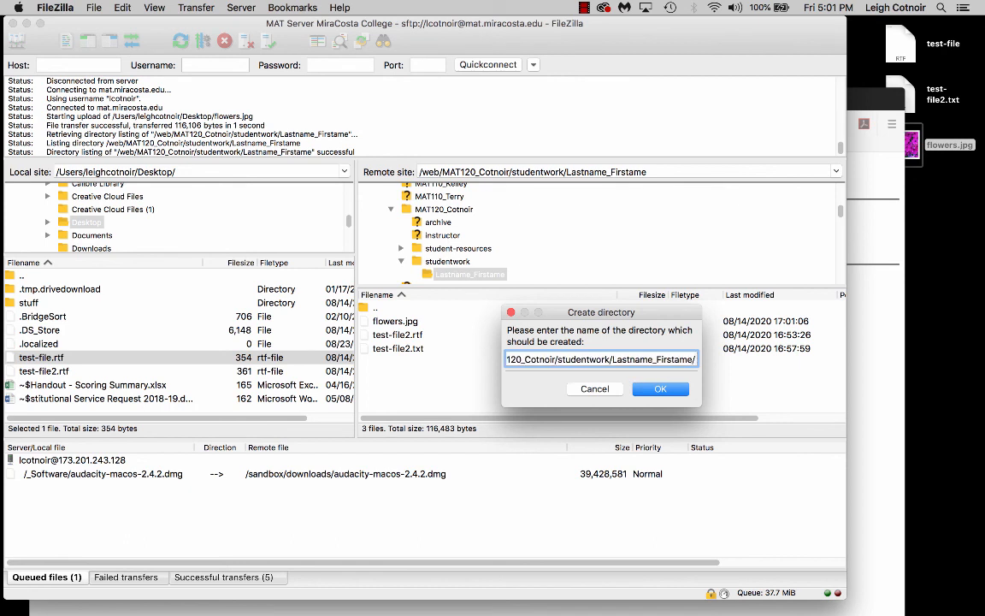
{"action": "type", "text": "project1"}
{"action": "key", "text": "Return"}
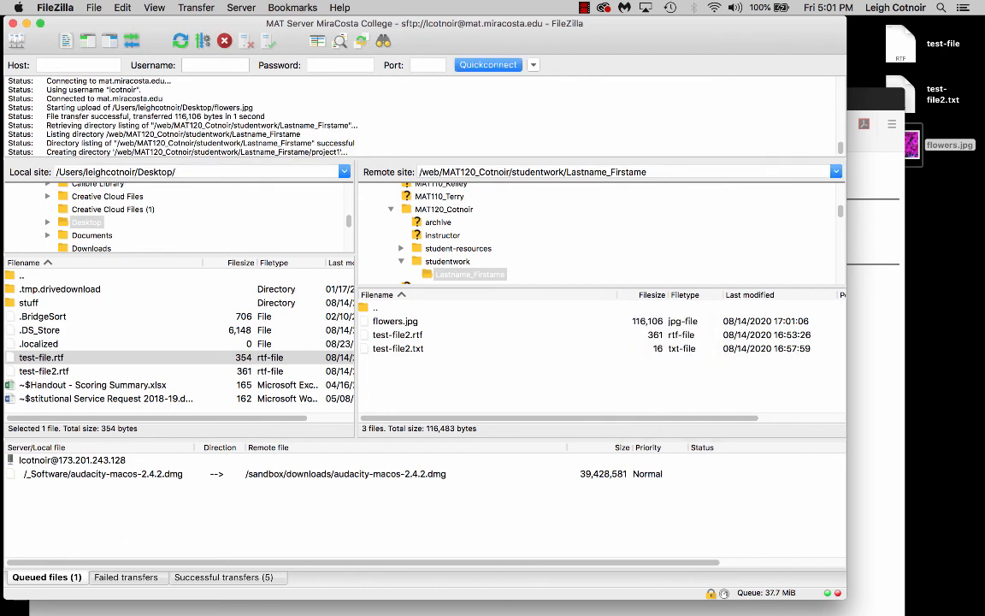
Move flowers.jpg, test-file2.rtf and test-file2.txt into project1
{"action": "left_click", "coordinate": [395, 335]}
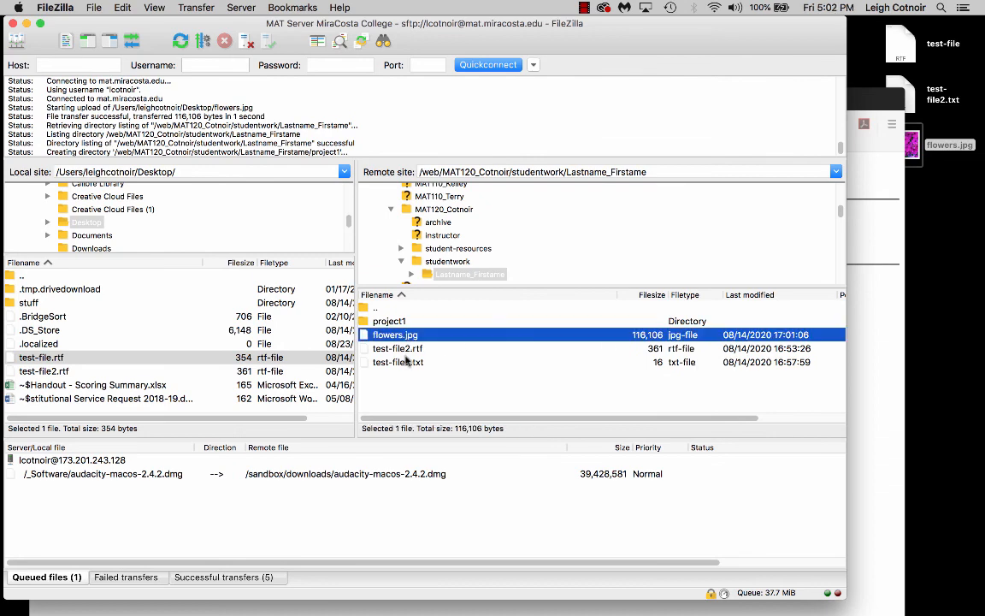
{"action": "left_click", "coordinate": [407, 362], "text": "shift"}
{"action": "left_click_drag", "start_coordinate": [407, 362], "coordinate": [389, 321]}
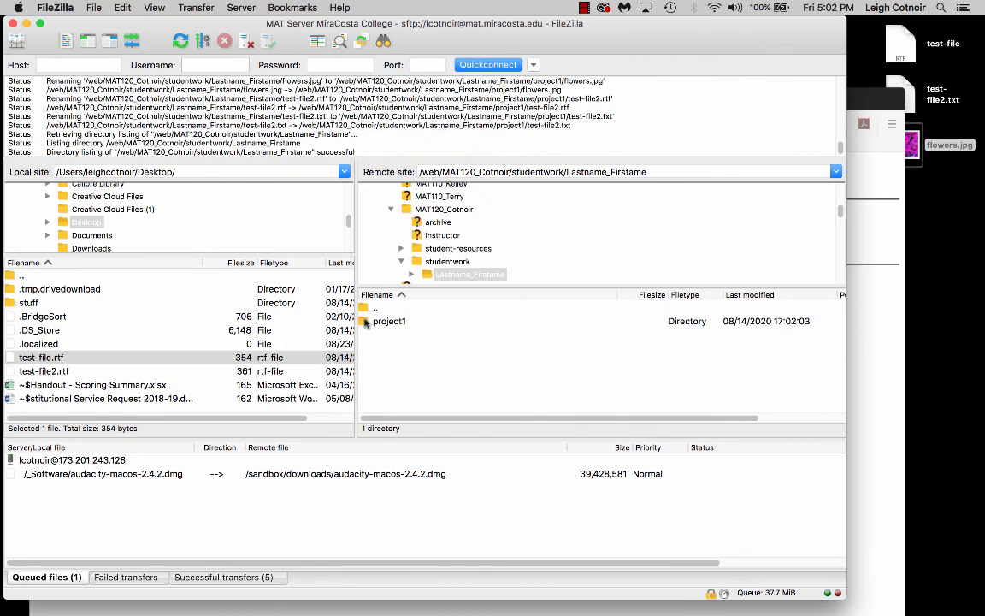
{"action": "left_click", "coordinate": [364, 322]}
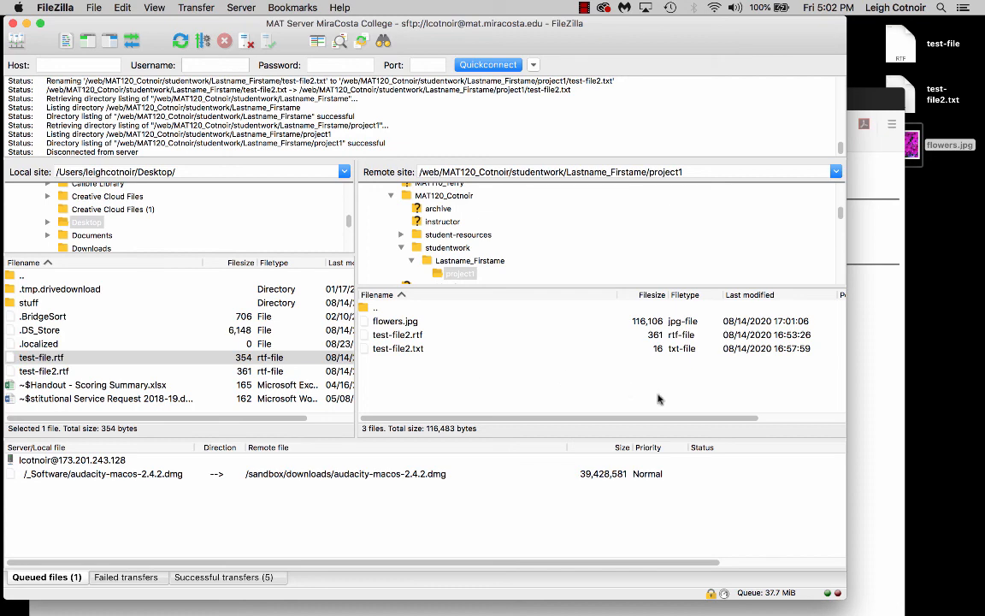
{"action": "left_click", "coordinate": [871, 392]}
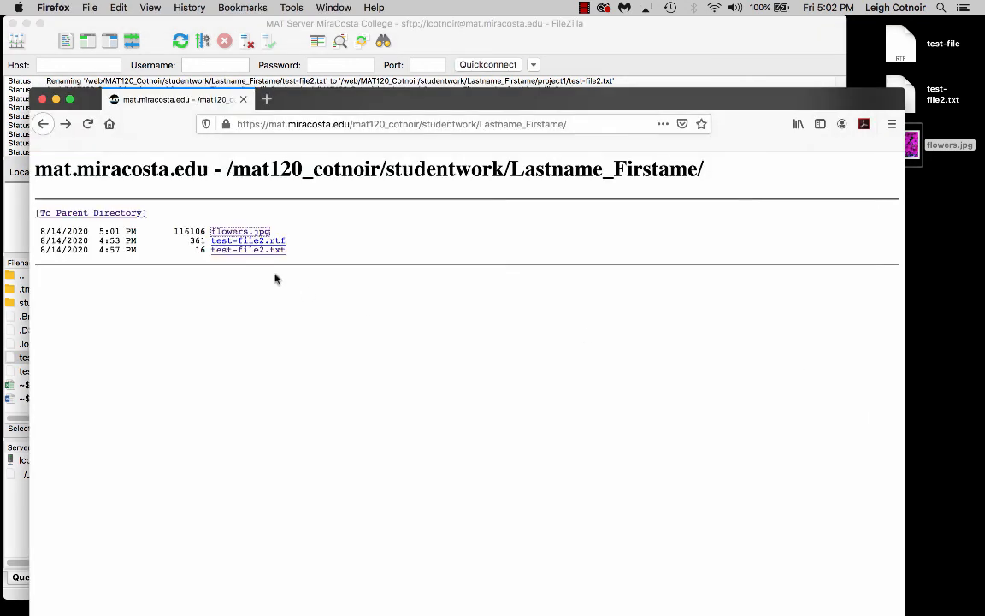
Go back to the studentwork listing in Firefox, then return to FileZilla without choosing a menu command
{"action": "left_click", "coordinate": [476, 352]}
{"action": "left_click", "coordinate": [43, 123]}
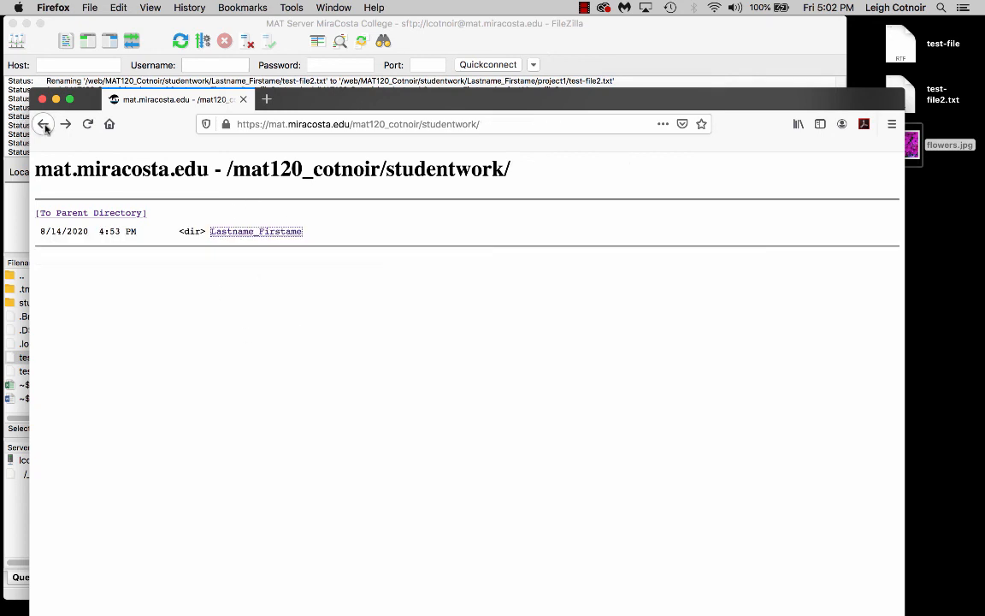
{"action": "left_click", "coordinate": [598, 45]}
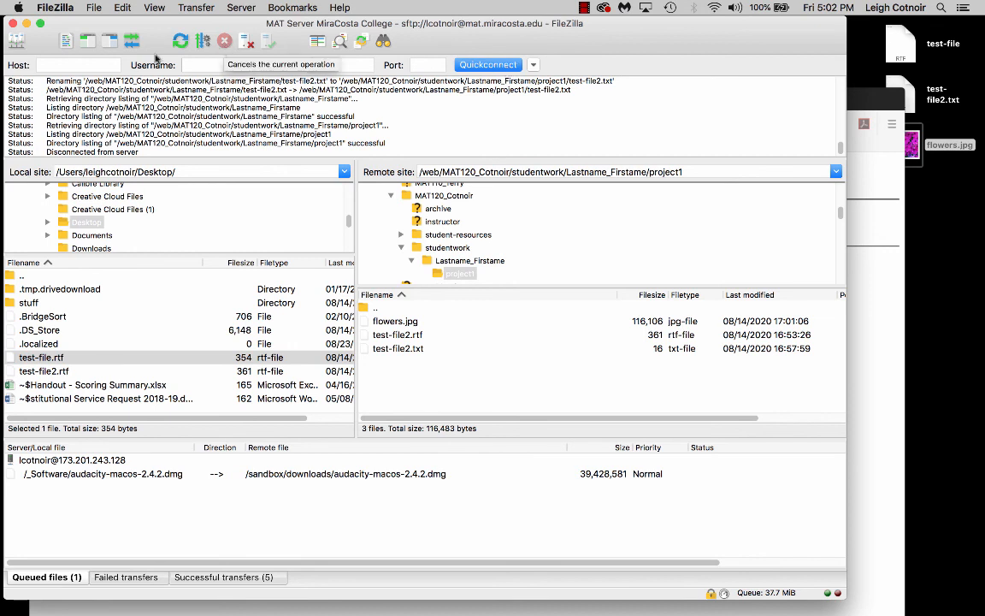
{"action": "left_click", "coordinate": [94, 8]}
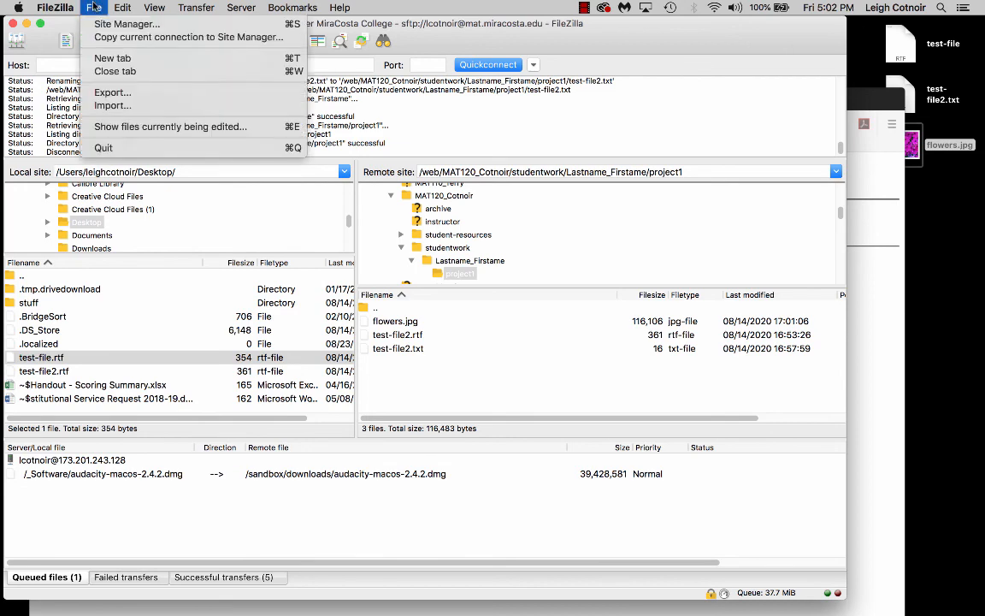
{"action": "left_click", "coordinate": [94, 8]}
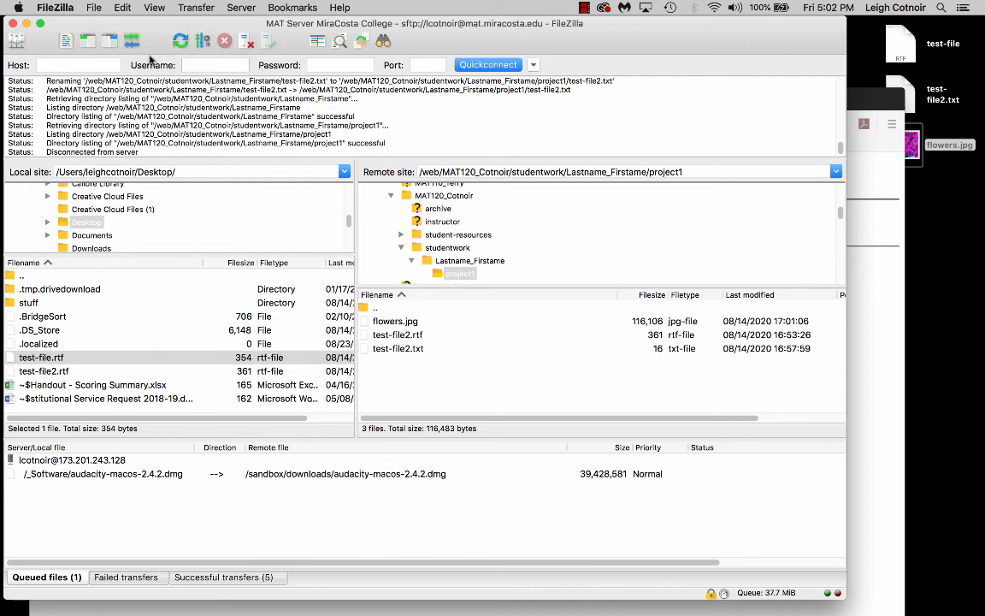